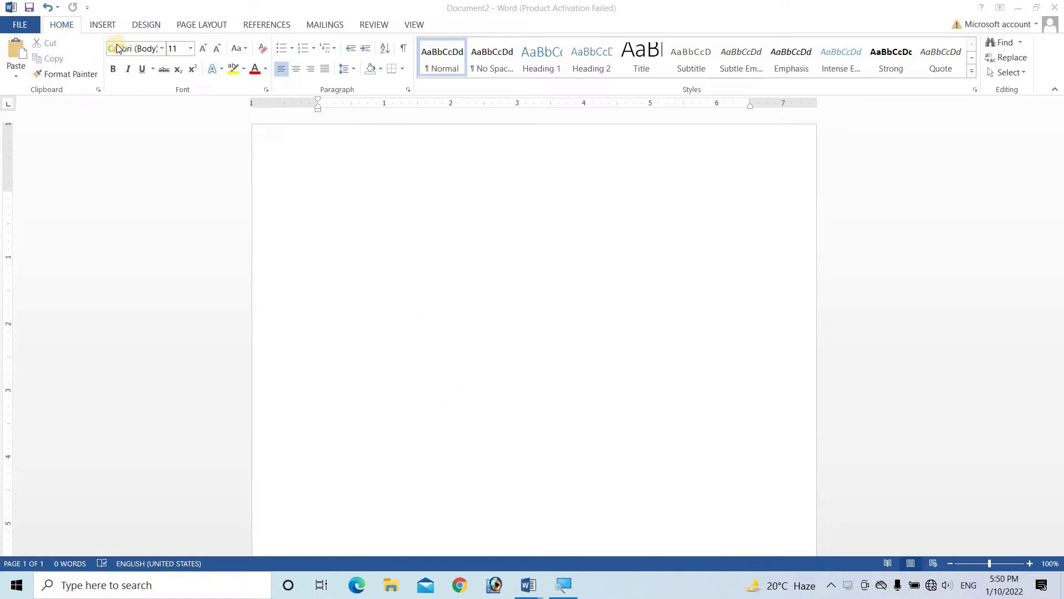
Activate the blank Document2 window and switch between the HOME and INSERT ribbon tabs
{"action": "left_click", "coordinate": [108, 27]}
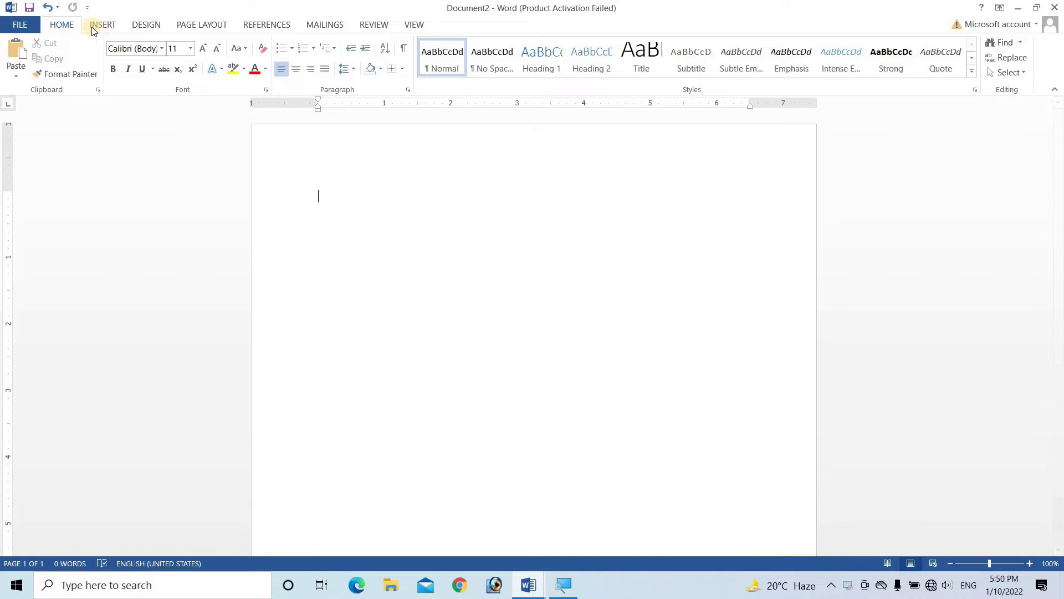
{"action": "left_click", "coordinate": [94, 26]}
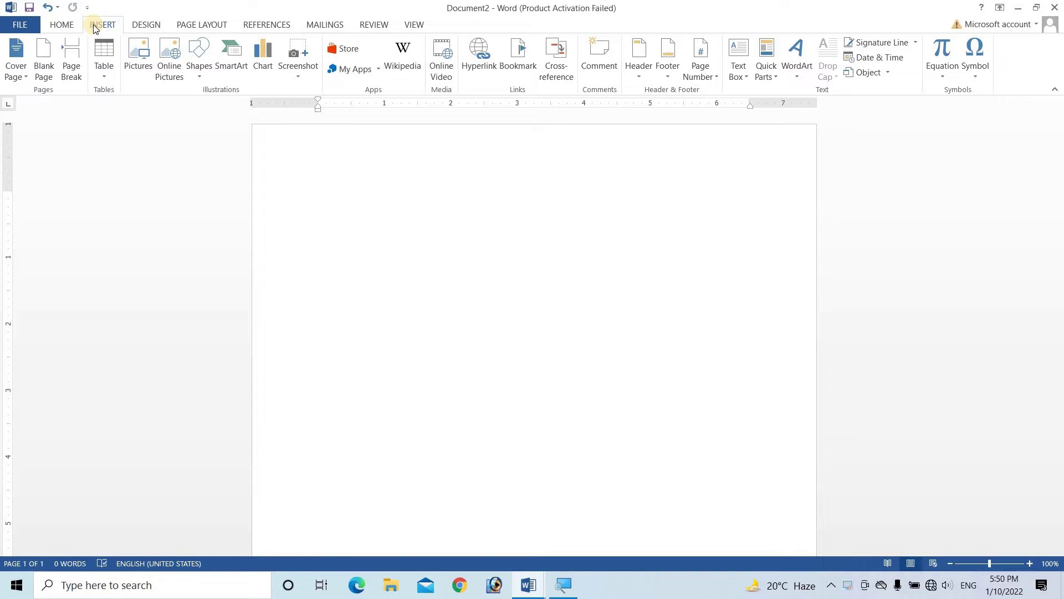
{"action": "left_click", "coordinate": [65, 23]}
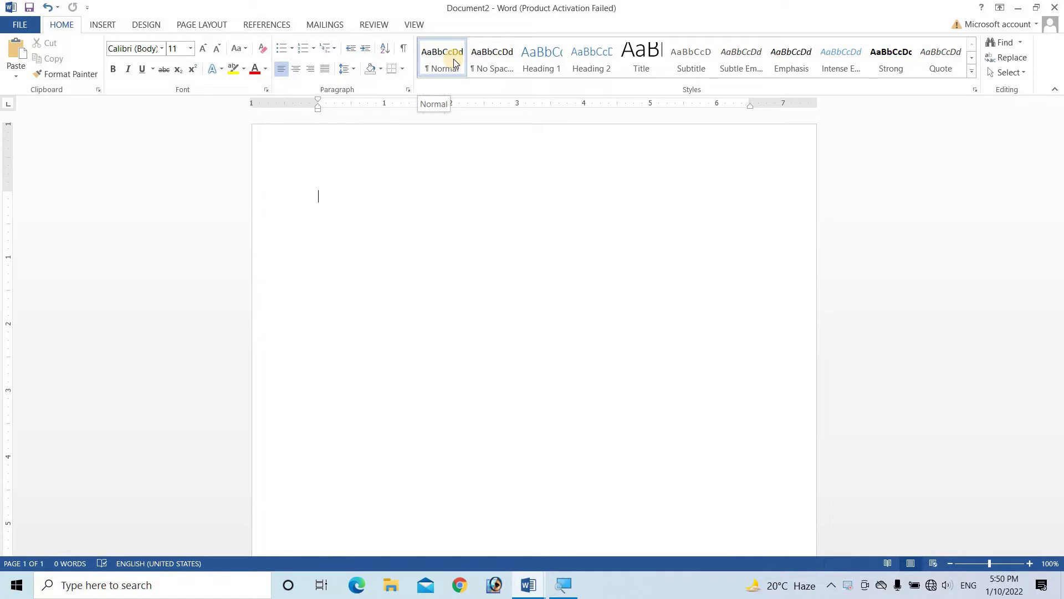
{"action": "left_click", "coordinate": [101, 23]}
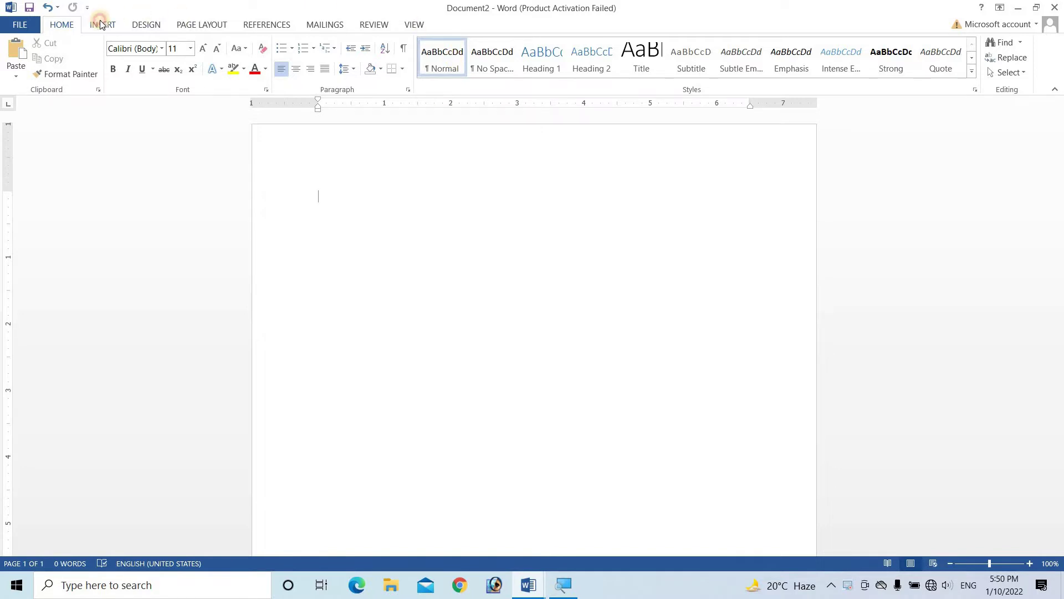
{"action": "left_click", "coordinate": [60, 25]}
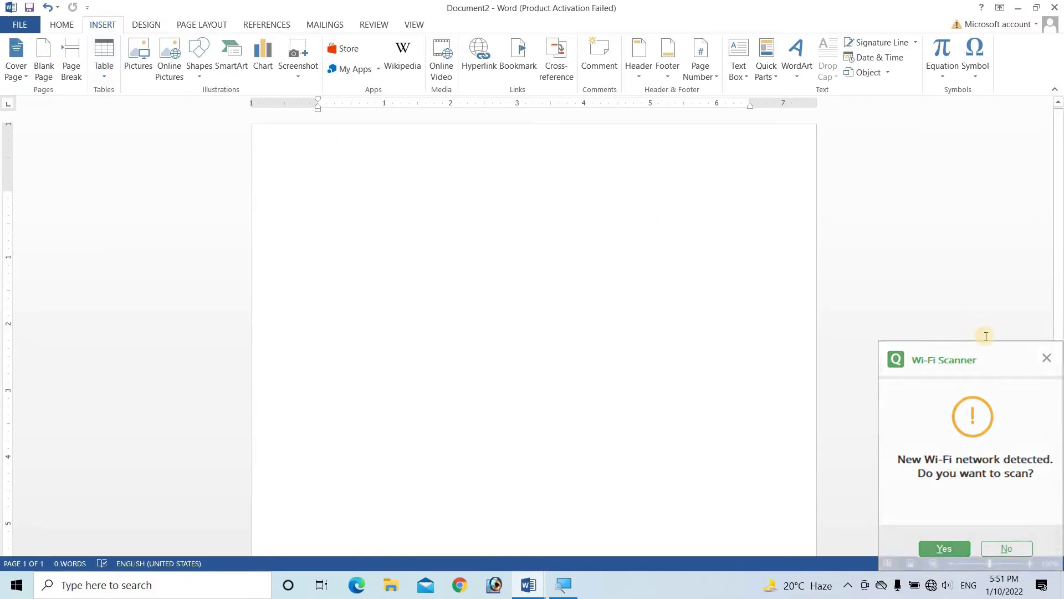
Close the Wi-Fi Scanner popup twice and bring Document2 back into focus
{"action": "left_click", "coordinate": [1046, 358]}
{"action": "left_click", "coordinate": [683, 244]}
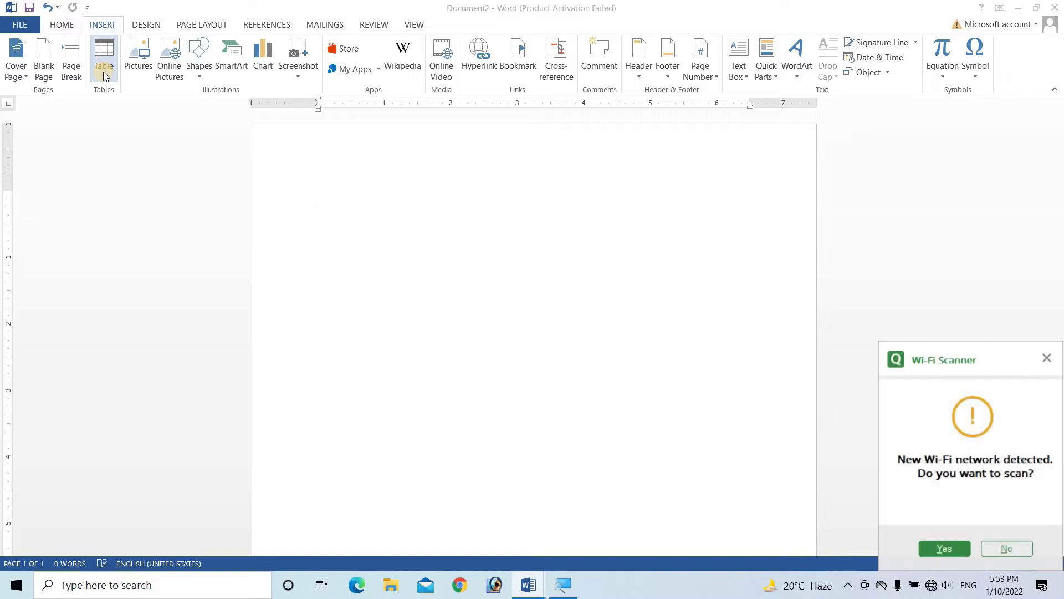
{"action": "left_click", "coordinate": [1047, 357]}
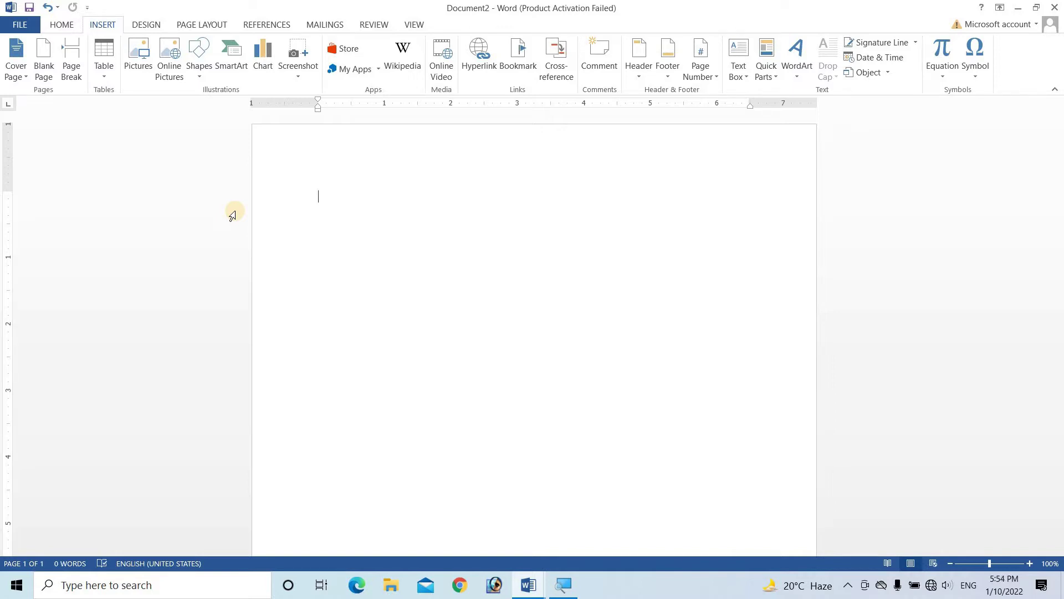
Insert a 10-column by 8-row table using the Table grid
{"action": "left_click", "coordinate": [105, 77]}
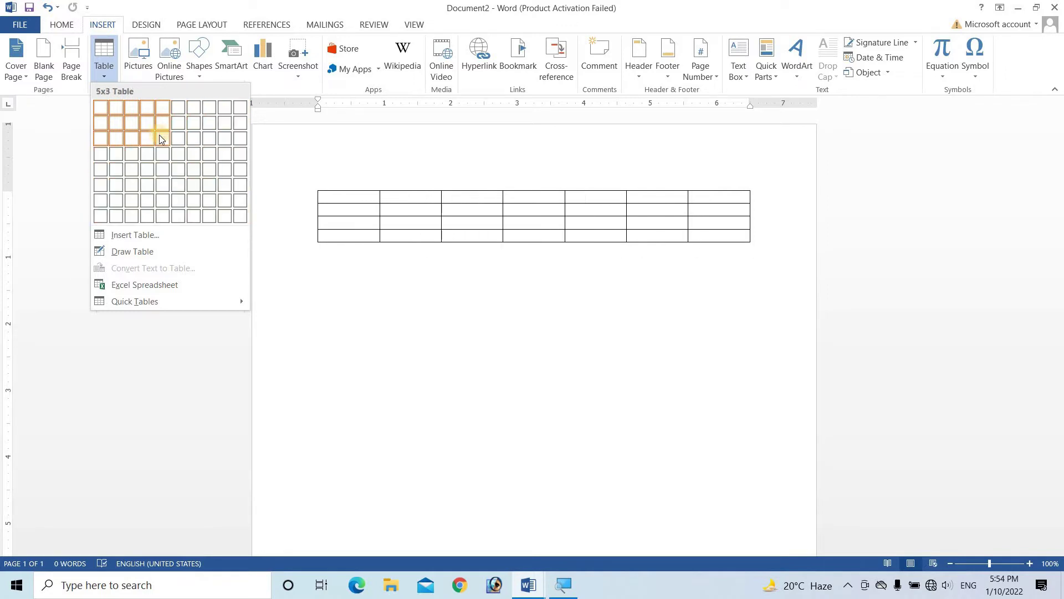
{"action": "left_click", "coordinate": [238, 218]}
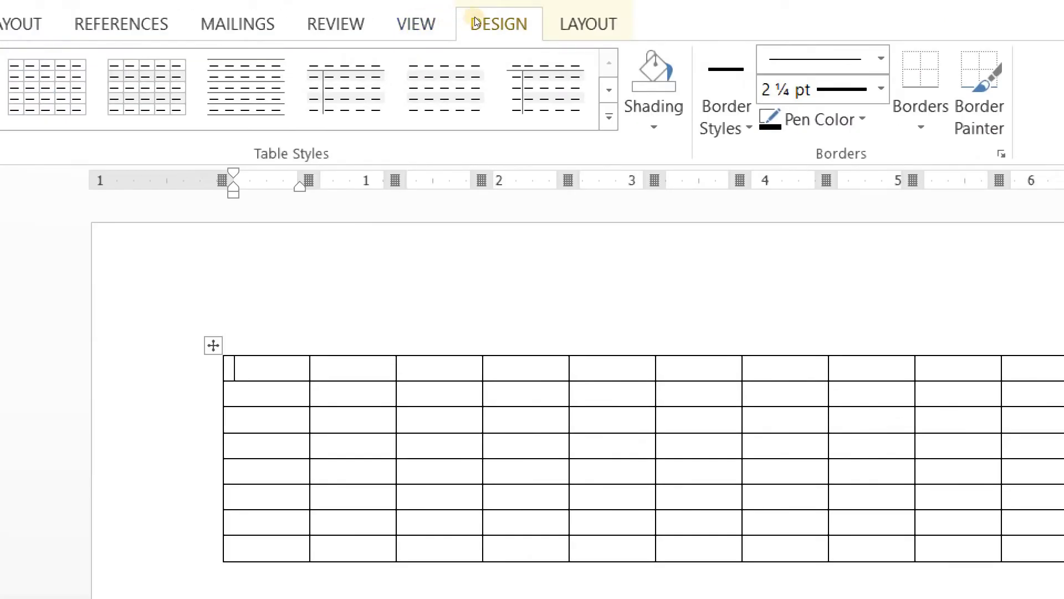
Select the table's third column, then place the cursor below the table and scroll down
{"action": "left_click", "coordinate": [410, 183]}
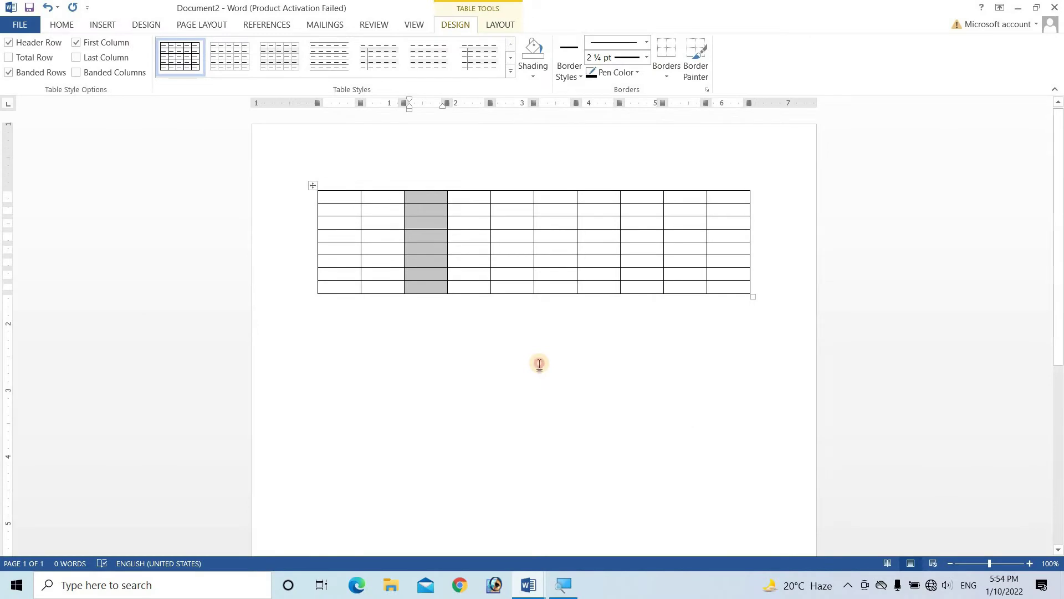
{"action": "left_click", "coordinate": [539, 364]}
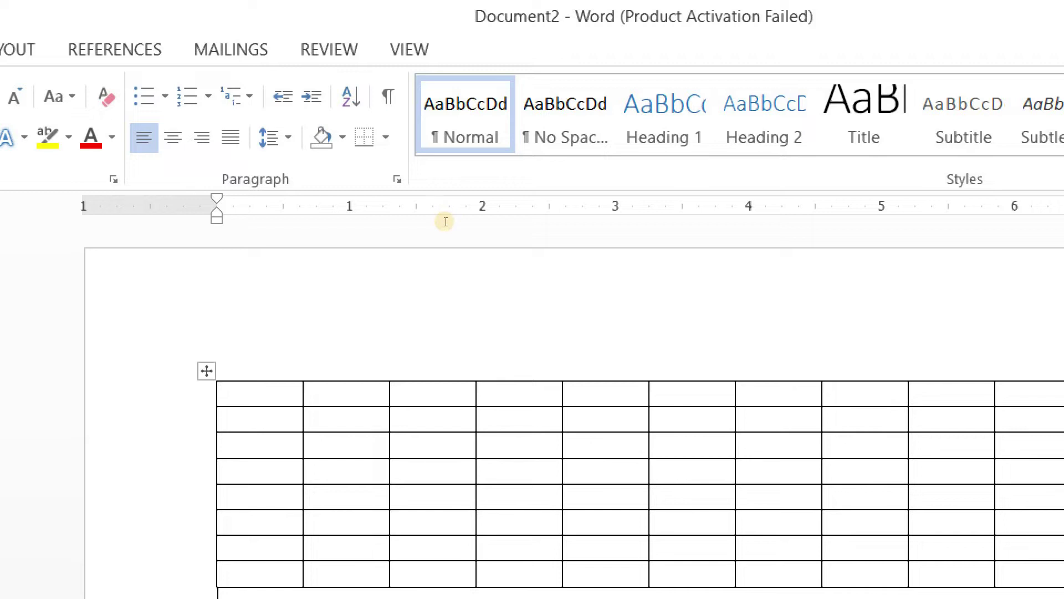
{"action": "scroll", "coordinate": [488, 238], "scroll_direction": "down", "scroll_amount": 2}
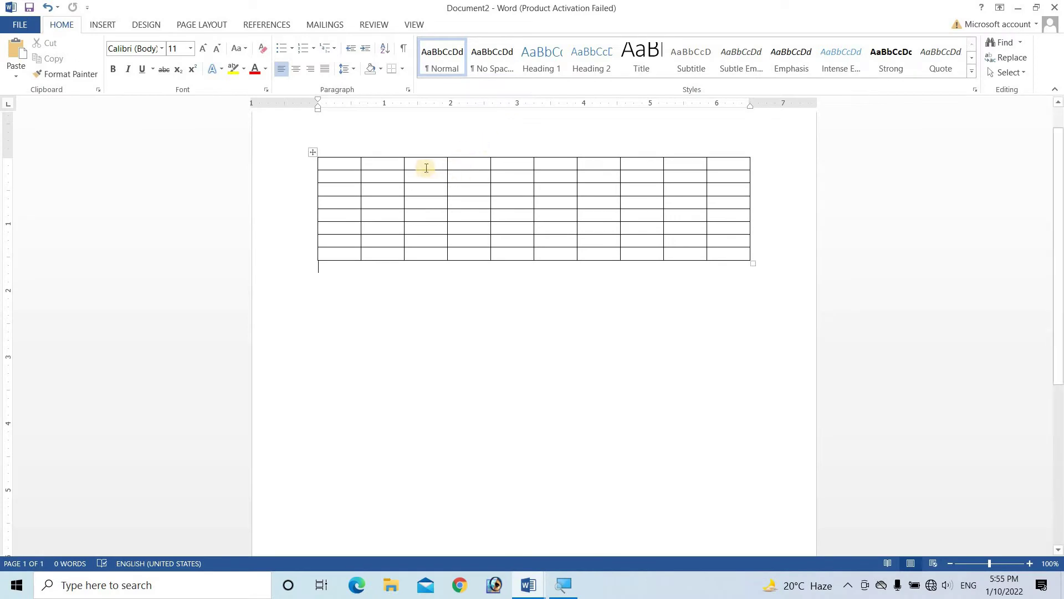
{"action": "left_click", "coordinate": [419, 175]}
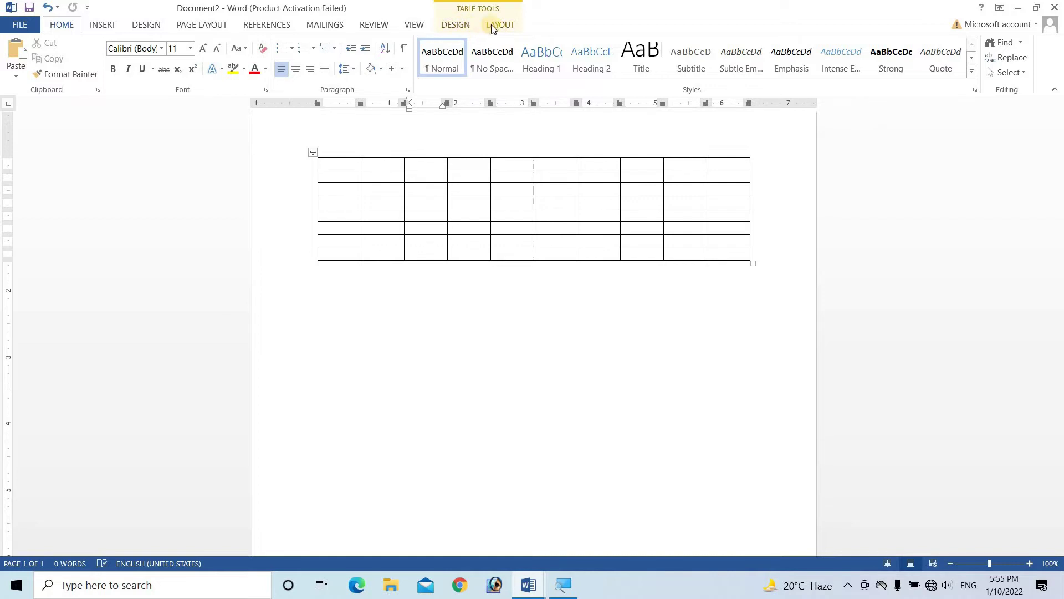
{"action": "left_click", "coordinate": [530, 321]}
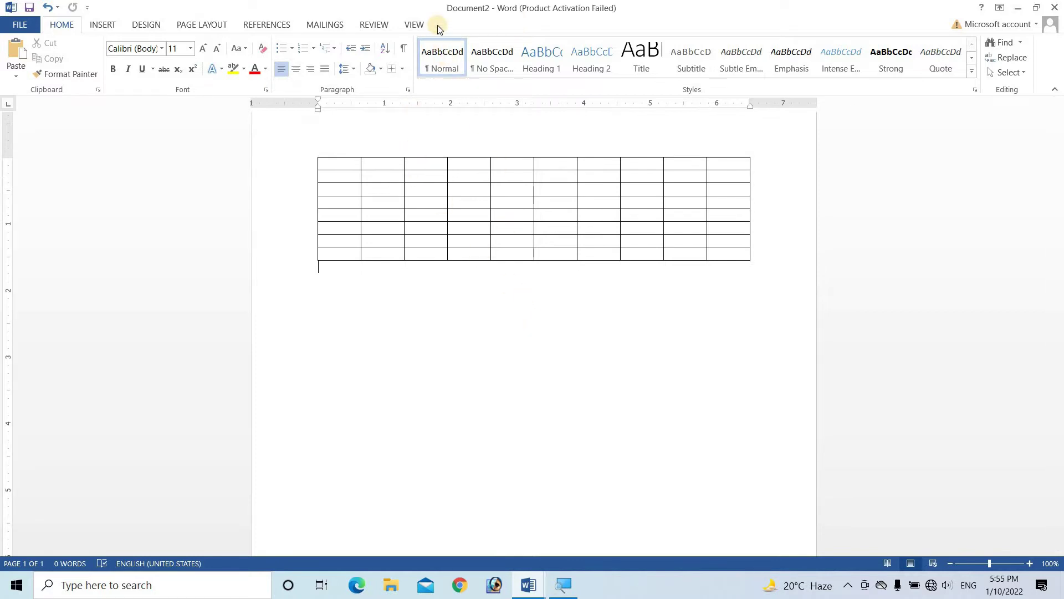
{"action": "left_click", "coordinate": [464, 177]}
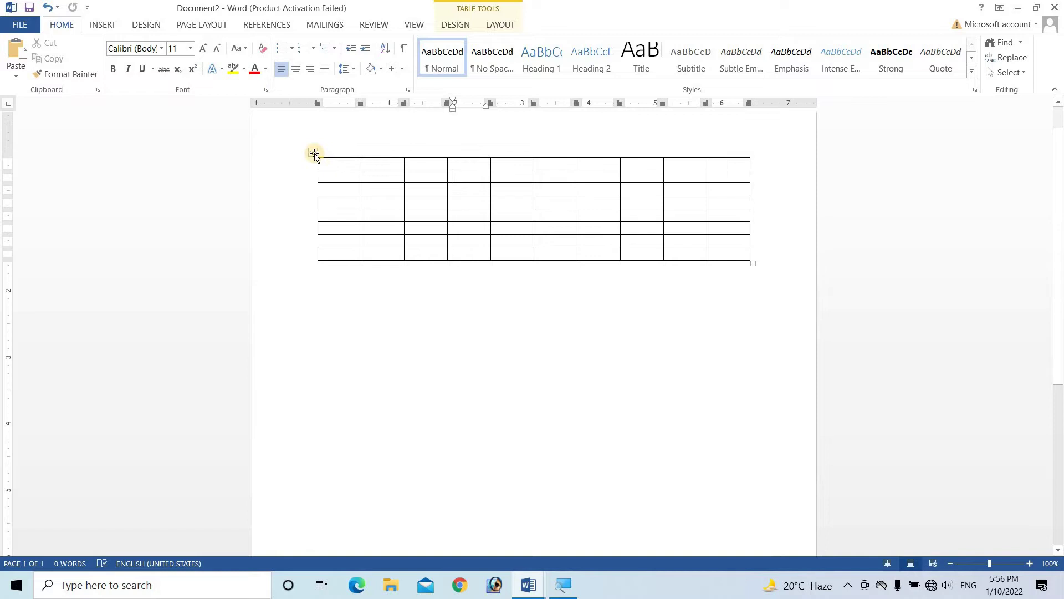
{"action": "mouse_move", "coordinate": [308, 148]}
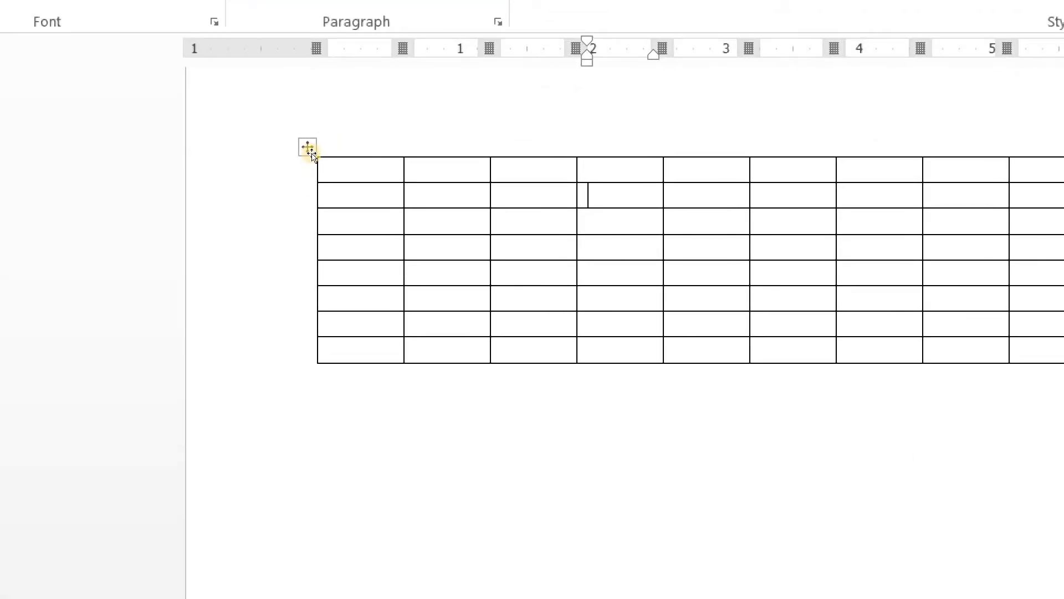
Select the entire 10×8 table and delete it with Backspace
{"action": "left_click", "coordinate": [310, 148]}
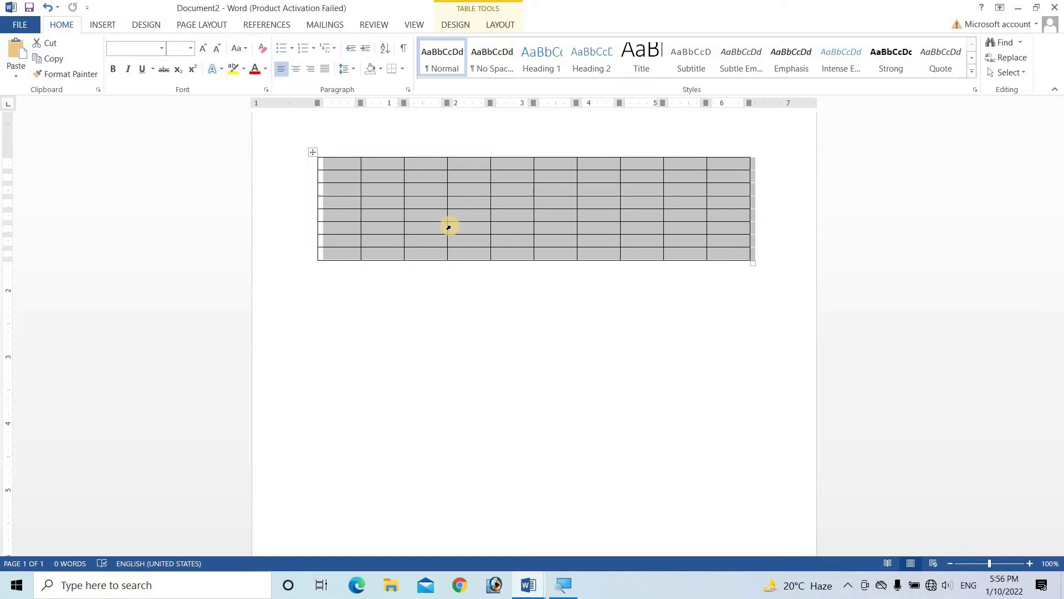
{"action": "key", "text": "BackSpace"}
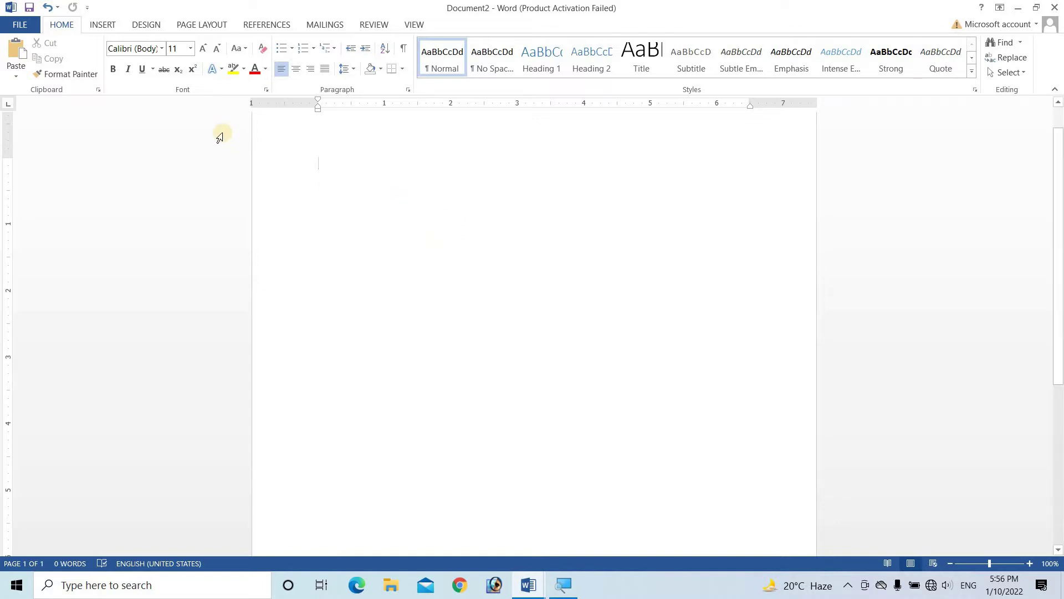
Open the Table dropdown on the INSERT ribbon
{"action": "left_click", "coordinate": [102, 27]}
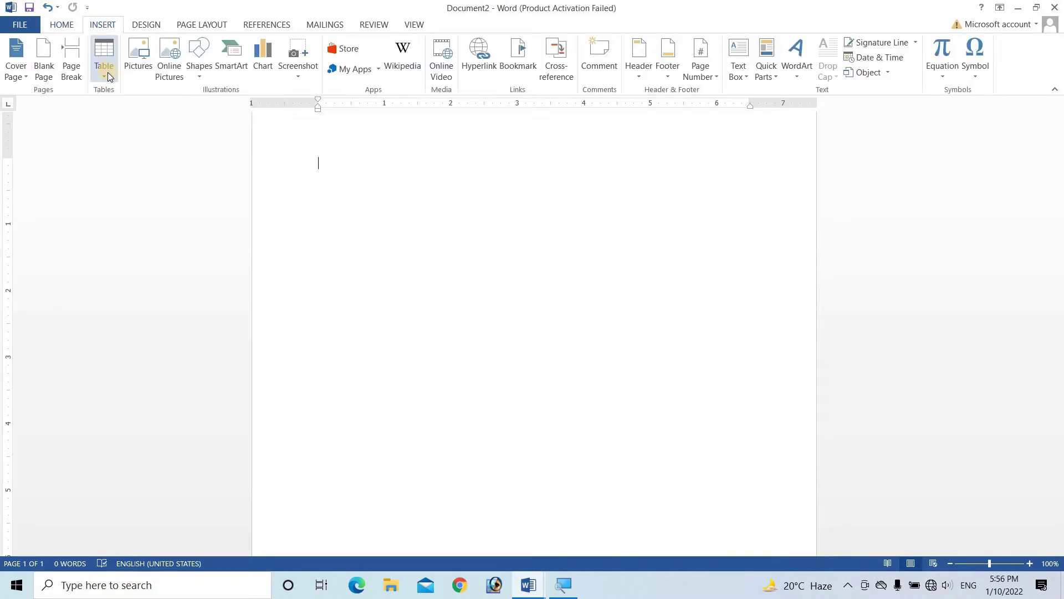
{"action": "left_click", "coordinate": [107, 72]}
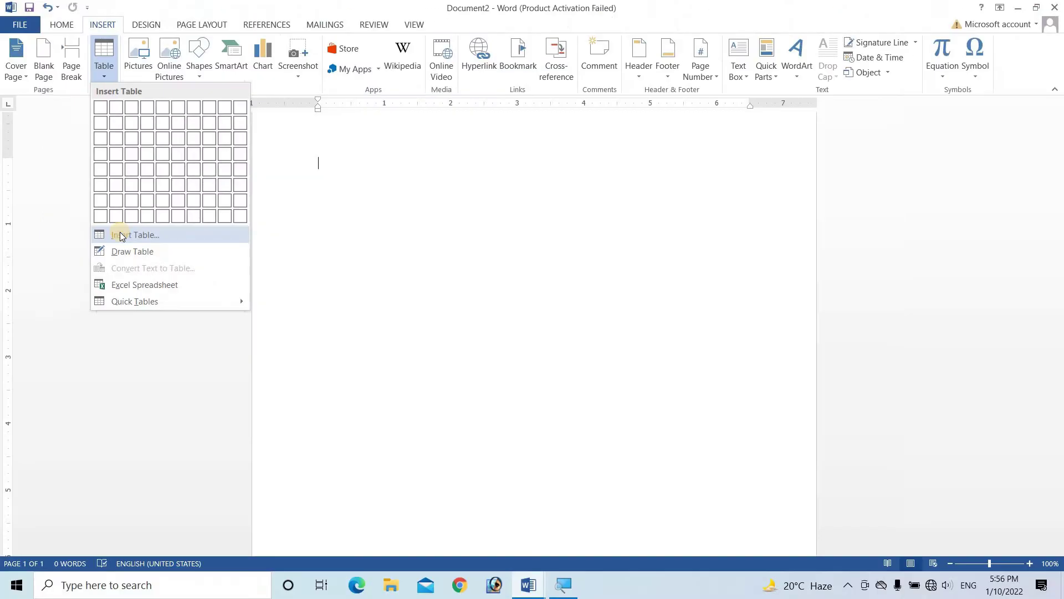
In the Insert Table dialog, enter 10 columns and 5 rows
{"action": "left_click", "coordinate": [121, 235]}
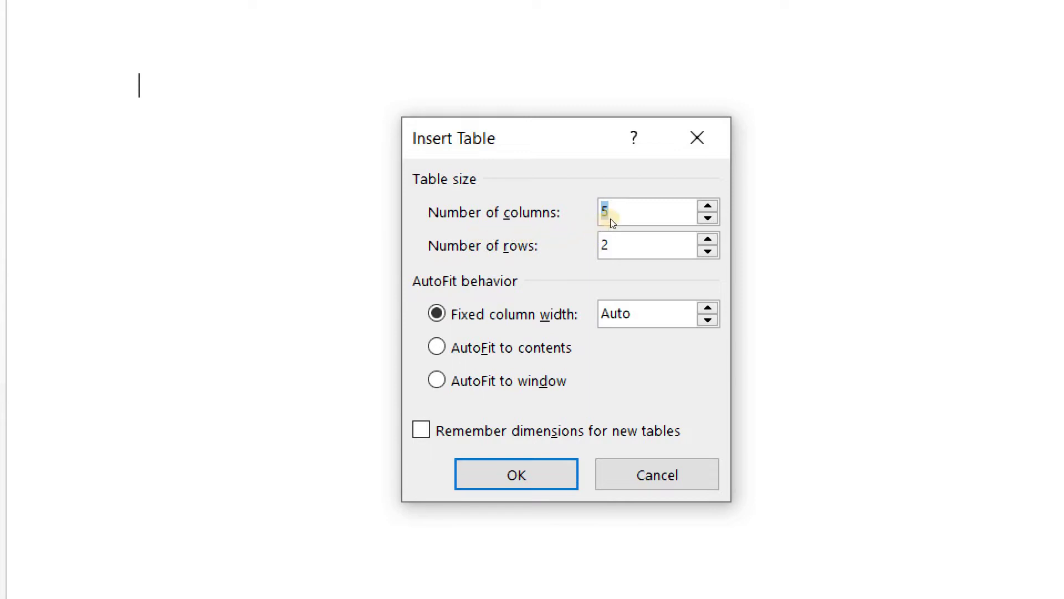
{"action": "type", "text": "10"}
{"action": "type", "text": "5"}
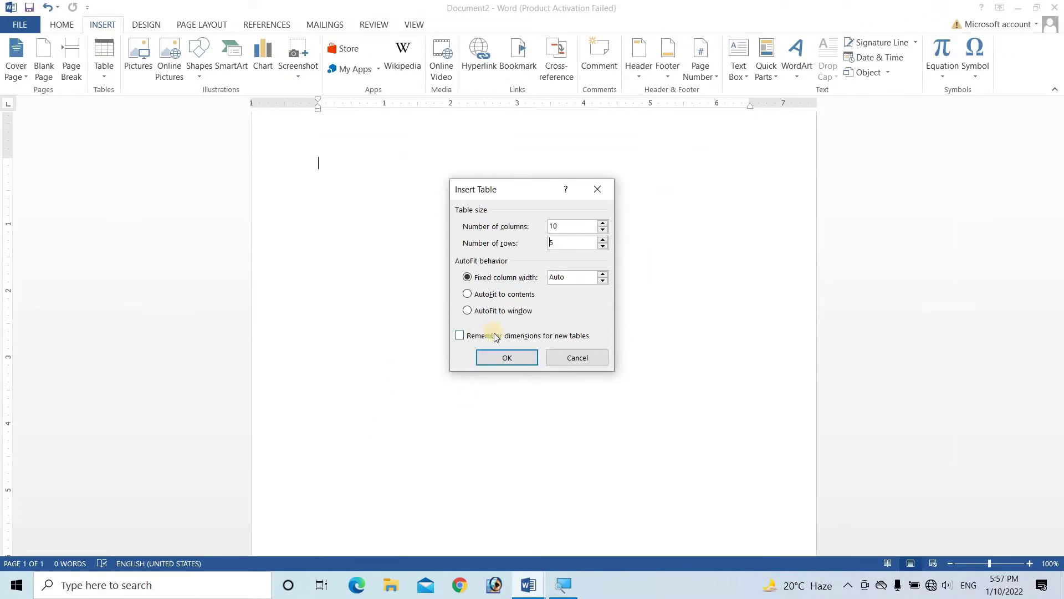
Insert the 10×5 table and type 'rci' and 'computer' into its first two top-row cells
{"action": "left_click", "coordinate": [501, 356]}
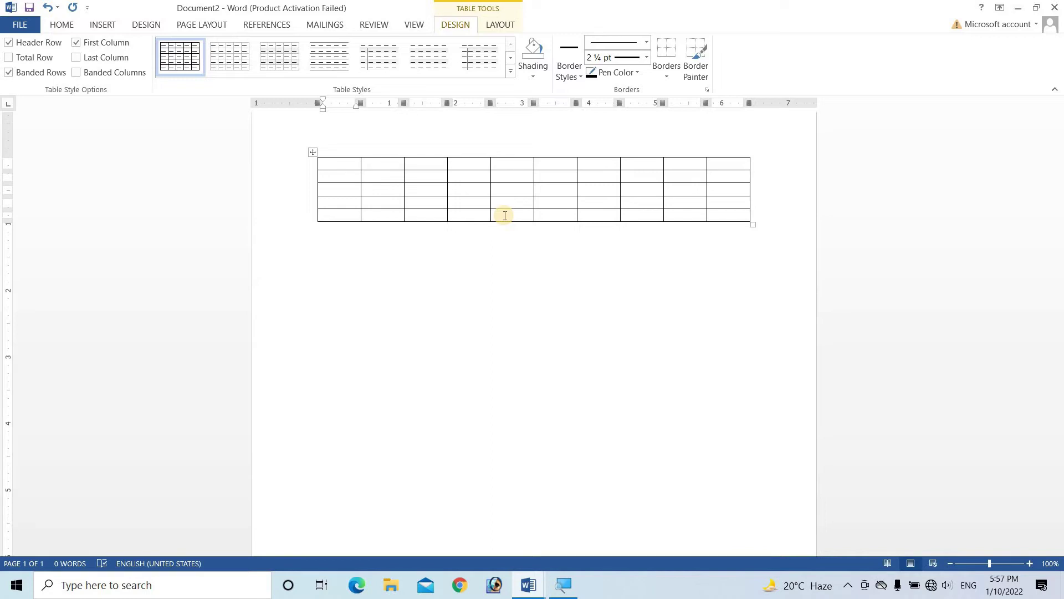
{"action": "type", "text": "rci"}
{"action": "key", "text": "Tab"}
{"action": "type", "text": "computer"}
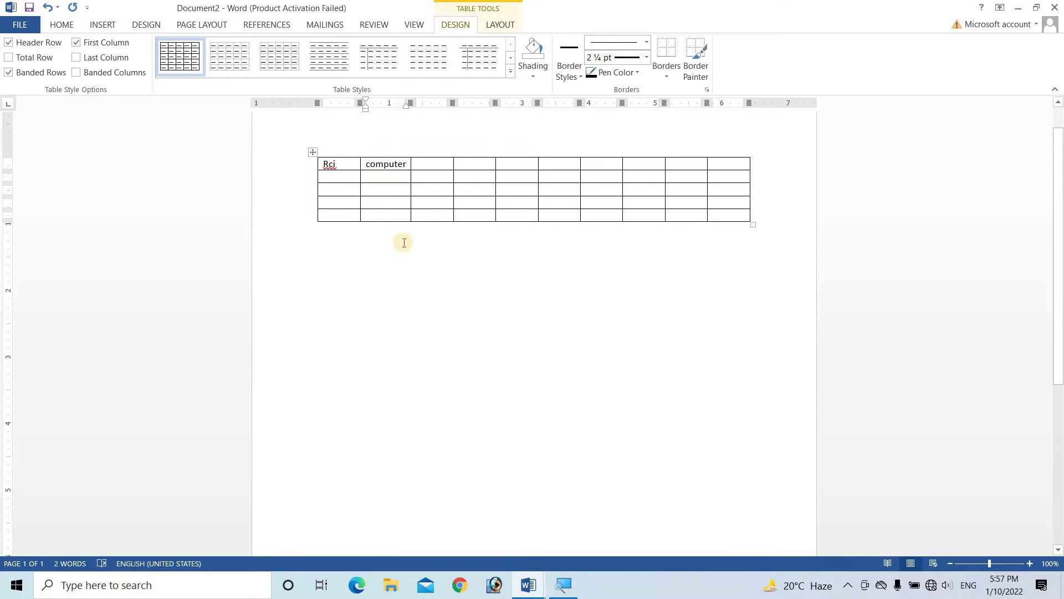
{"action": "left_click", "coordinate": [599, 190]}
{"action": "left_click", "coordinate": [599, 163]}
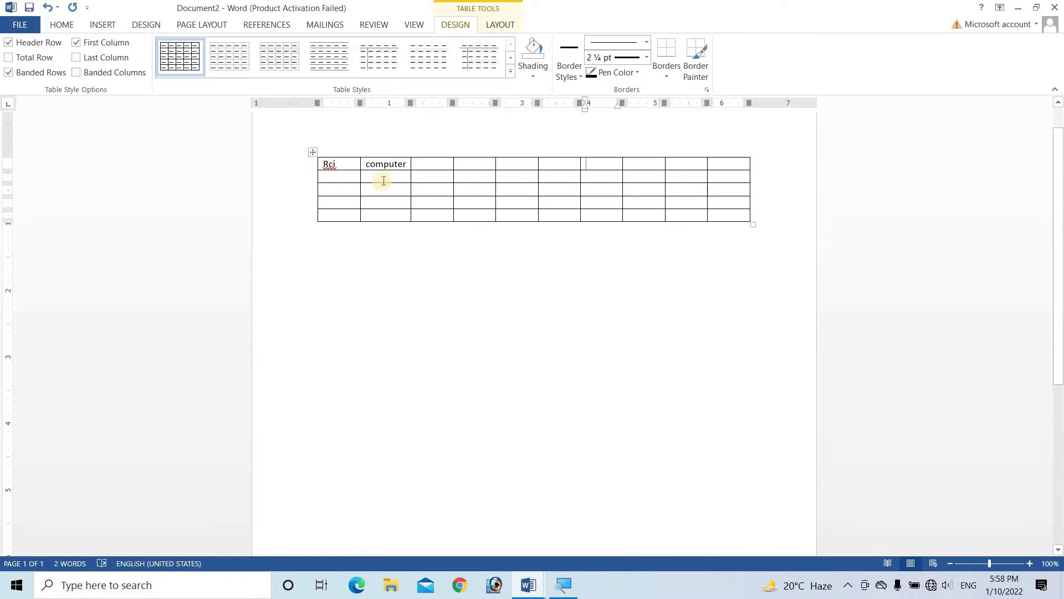
Clear the table's text, then select and delete the whole shaded 10×5 table
{"action": "left_click", "coordinate": [312, 153]}
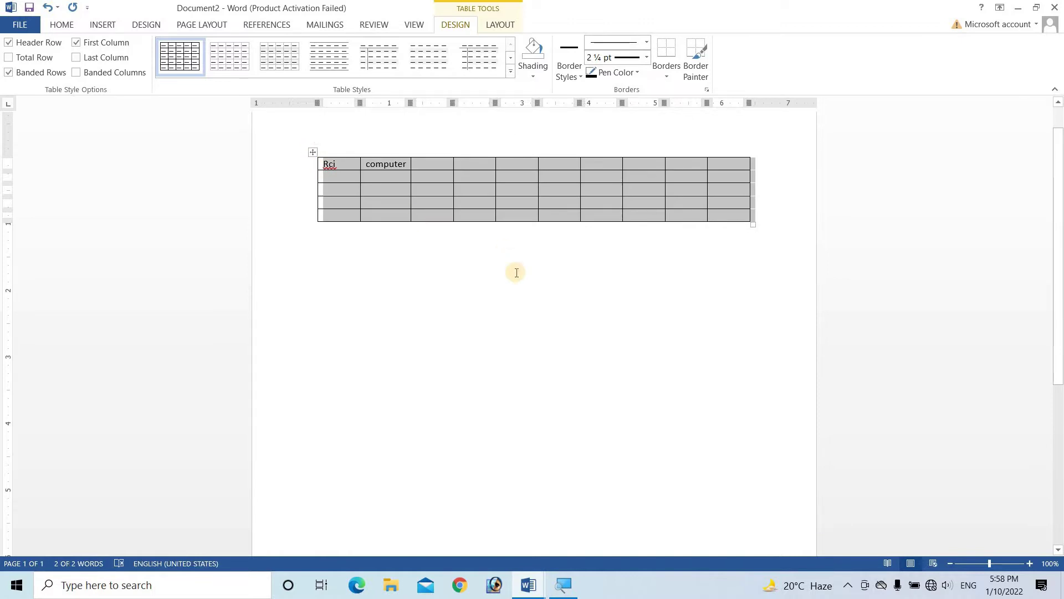
{"action": "key", "text": "Delete"}
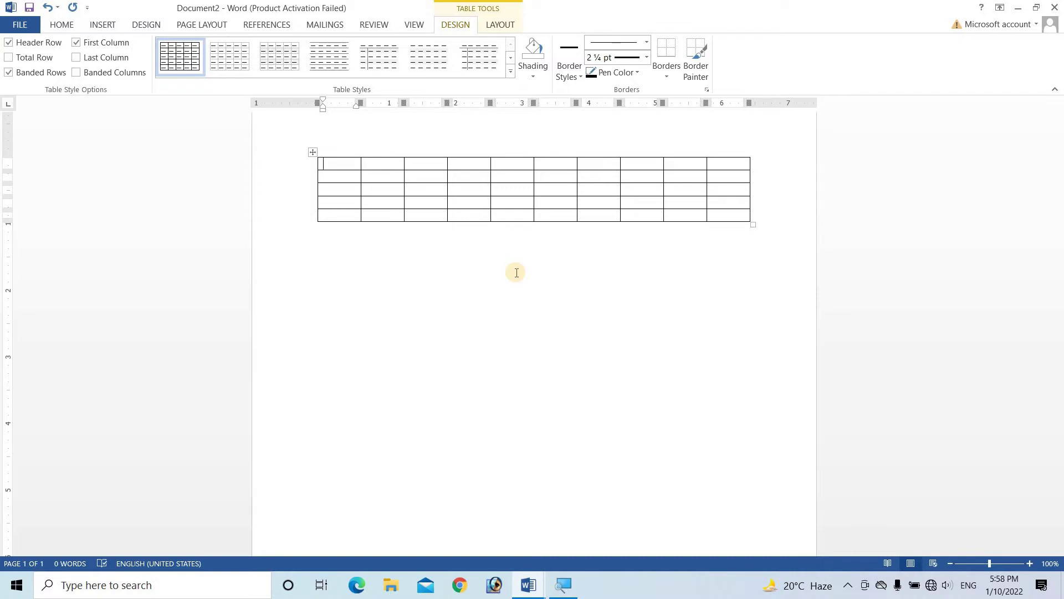
{"action": "left_click", "coordinate": [310, 152]}
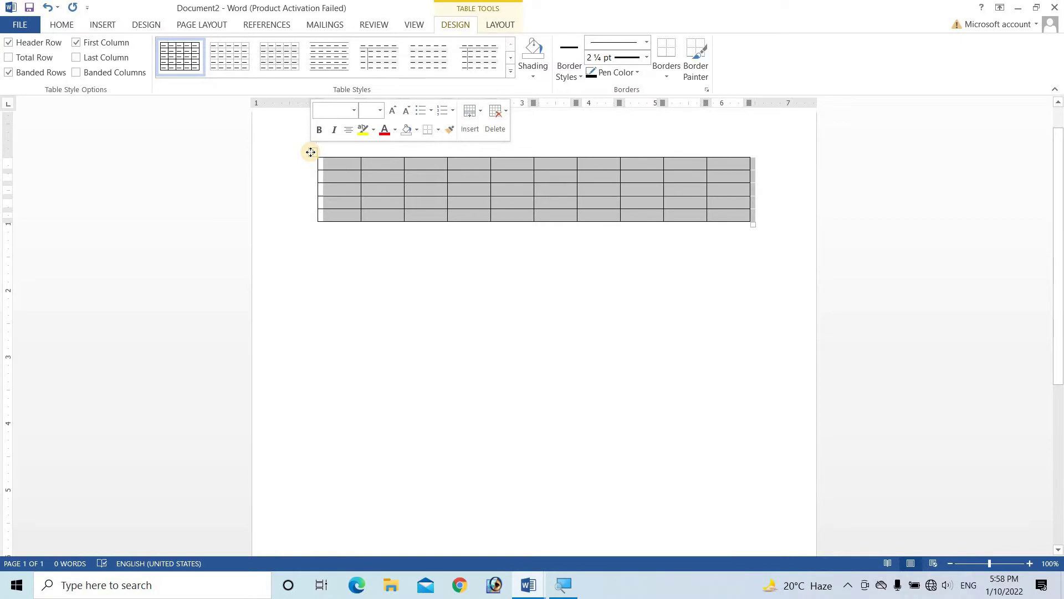
{"action": "key", "text": "BackSpace"}
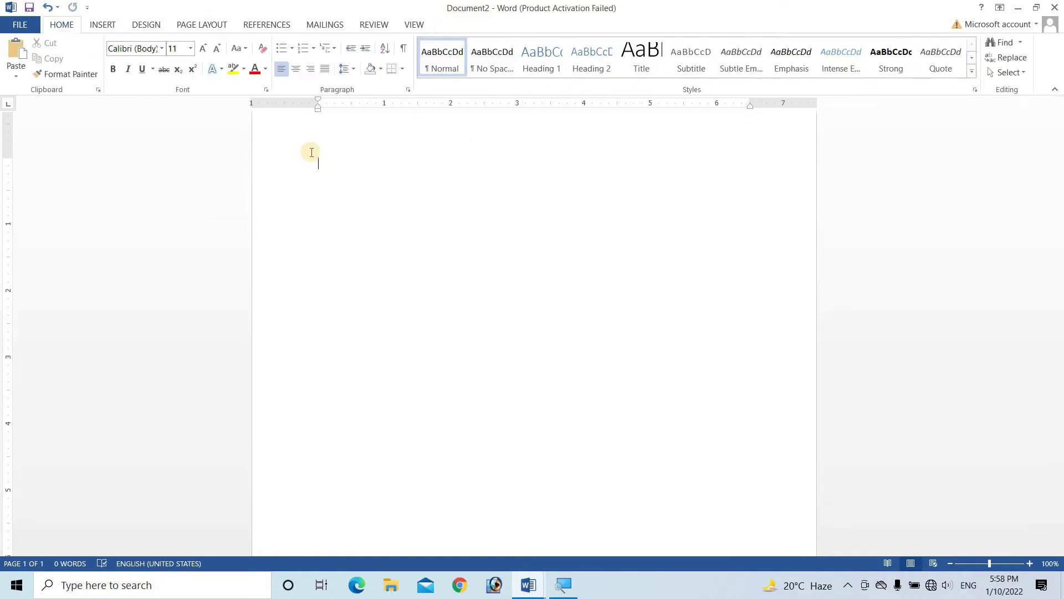
Insert a 5-column, 2-row table with a fixed column width of 1.8" via Insert Table
{"action": "left_click", "coordinate": [93, 25]}
{"action": "left_click", "coordinate": [98, 76]}
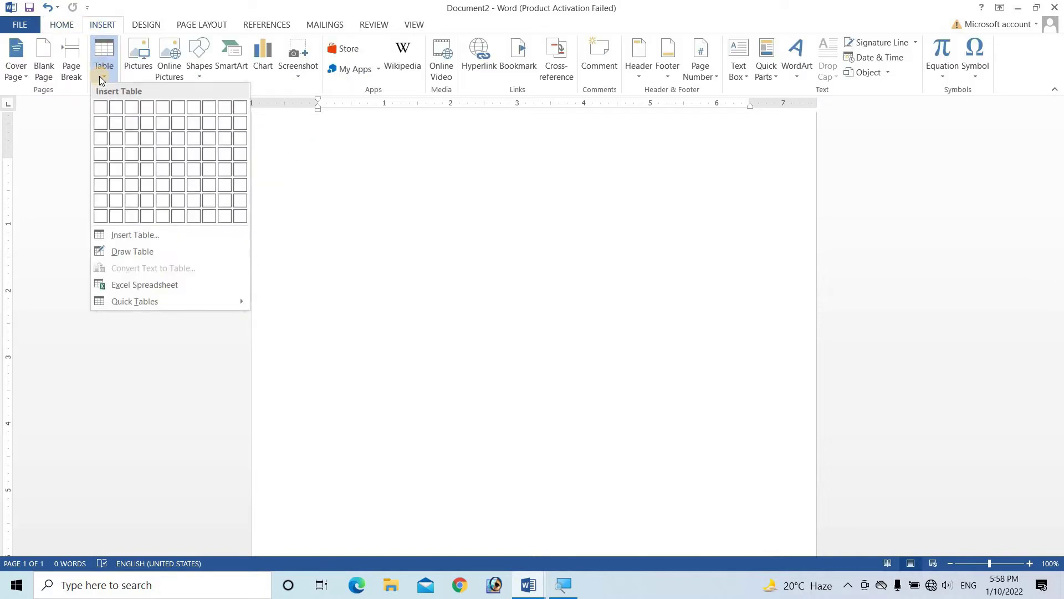
{"action": "left_click", "coordinate": [141, 237]}
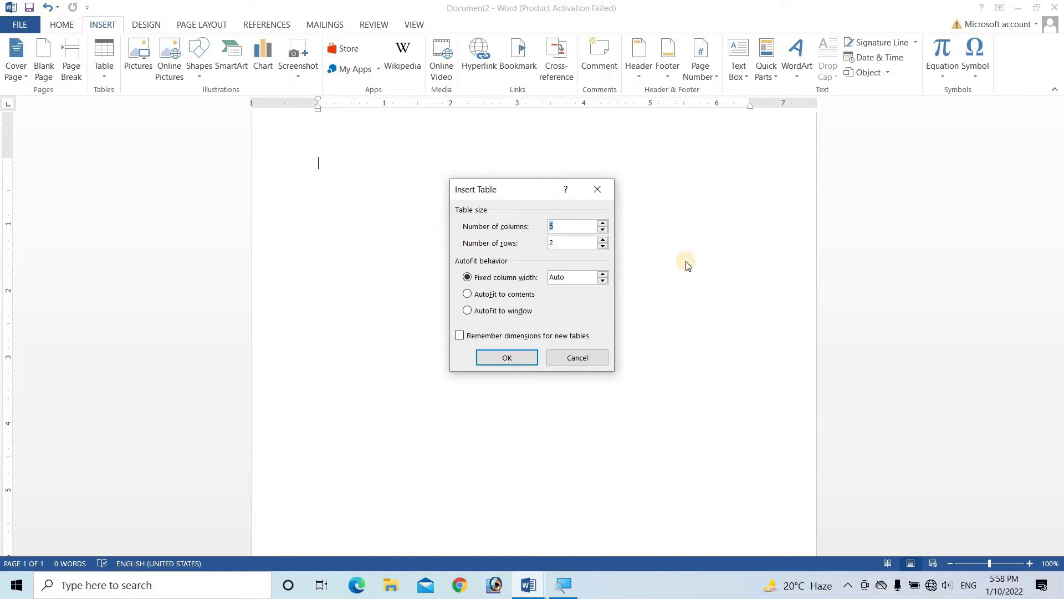
{"action": "left_click", "coordinate": [602, 276]}
{"action": "left_click", "coordinate": [602, 275]}
{"action": "left_click", "coordinate": [602, 276]}
{"action": "left_click", "coordinate": [602, 275]}
{"action": "left_click", "coordinate": [602, 275]}
{"action": "left_click", "coordinate": [602, 275]}
{"action": "left_click", "coordinate": [602, 275]}
{"action": "left_click", "coordinate": [602, 276]}
{"action": "left_click", "coordinate": [505, 357]}
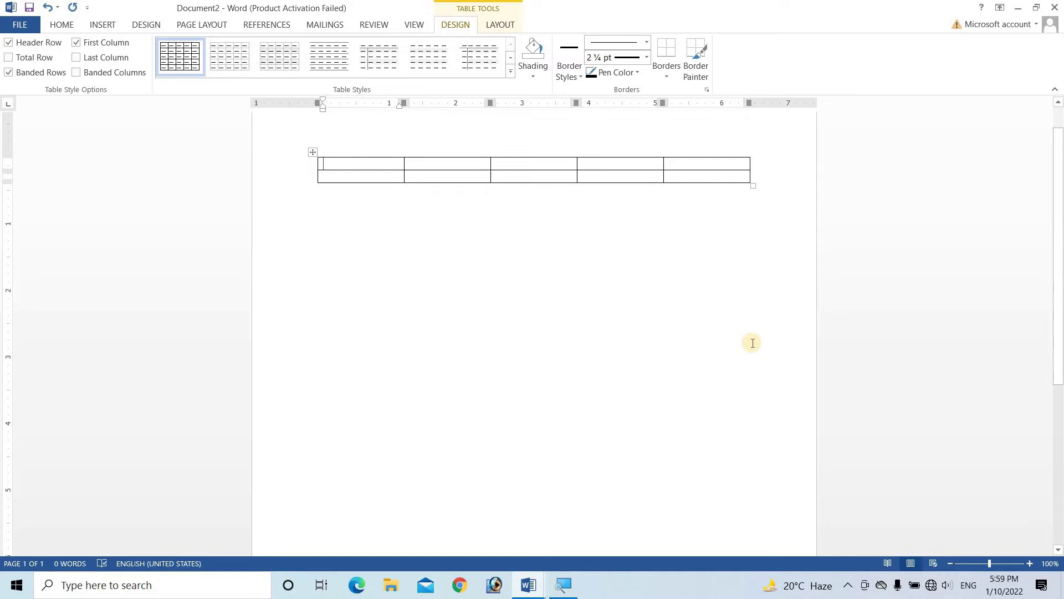
Delete the 5×2 table and open the Insert Table dialog for a custom-sized table
{"action": "left_click", "coordinate": [314, 154]}
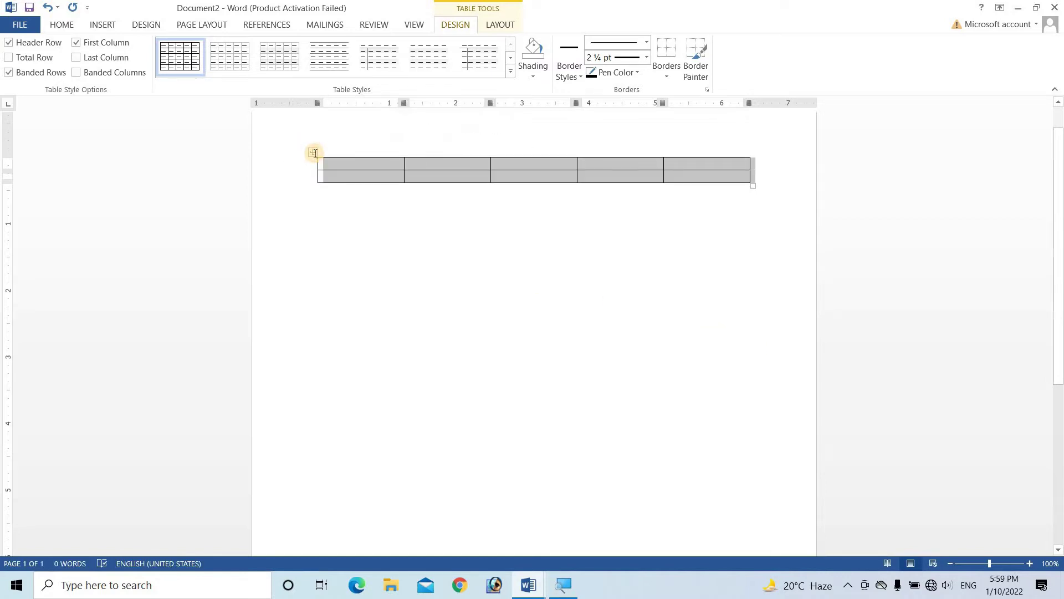
{"action": "key", "text": "BackSpace"}
{"action": "left_click", "coordinate": [95, 26]}
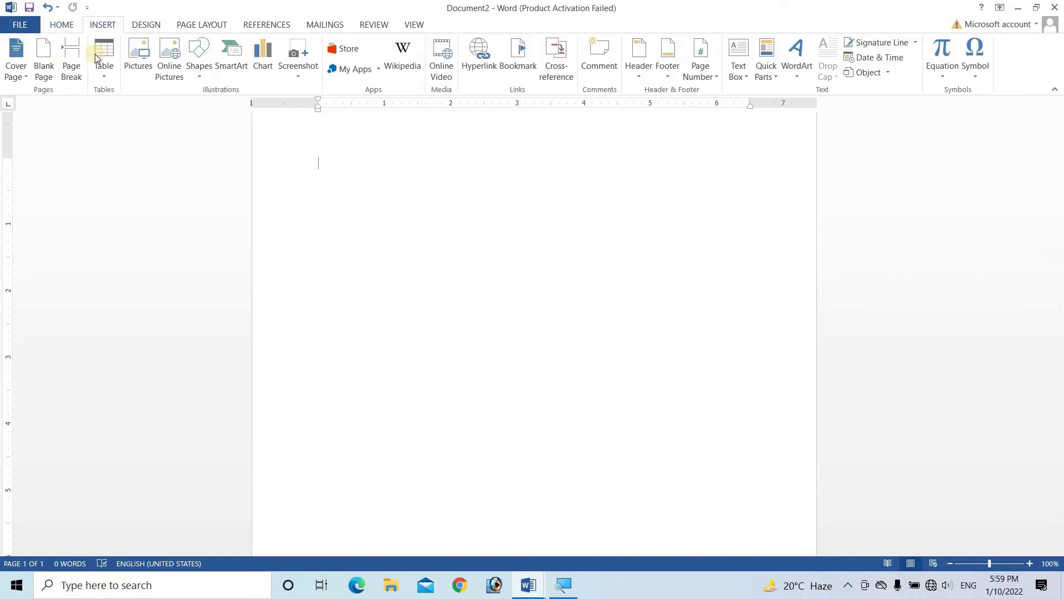
{"action": "left_click", "coordinate": [102, 77]}
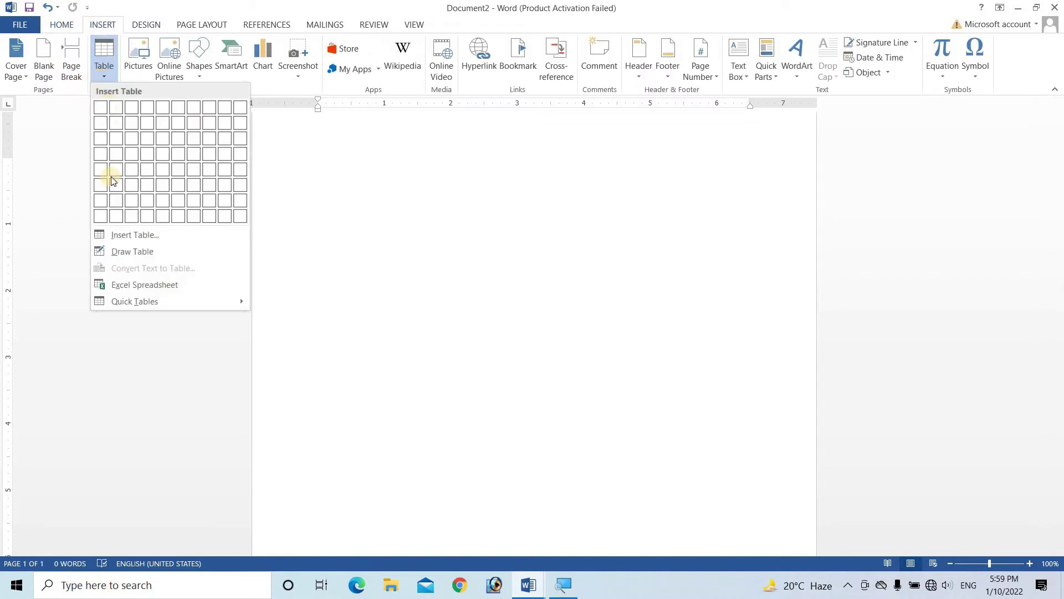
{"action": "left_click", "coordinate": [128, 235]}
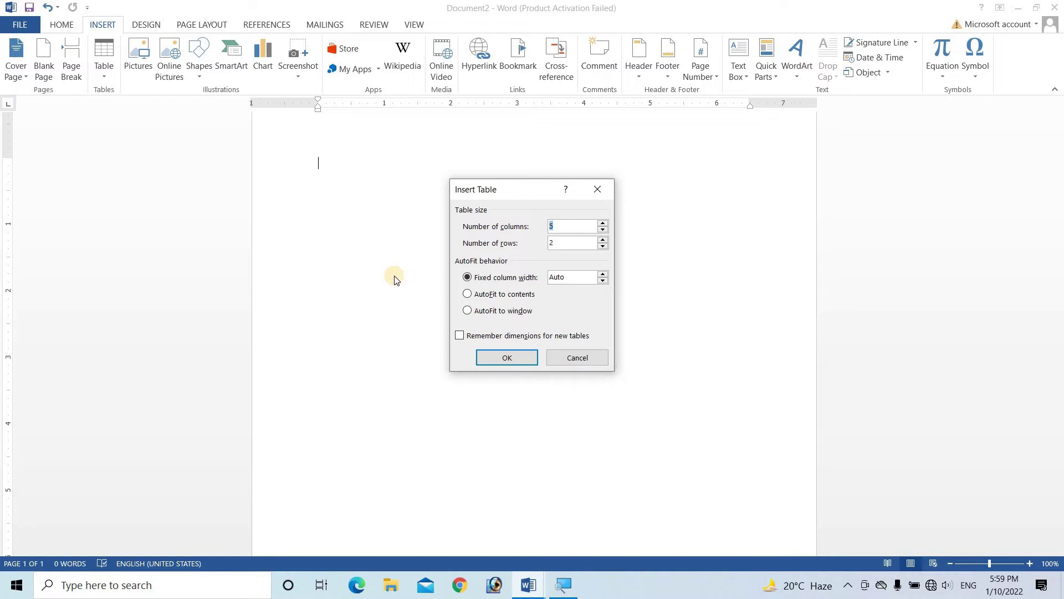
Insert the table with AutoFit to contents and type 'computer edsucation' and 'rcicomputereducation' in its first two cells
{"action": "left_click", "coordinate": [468, 294]}
{"action": "key", "text": "Return"}
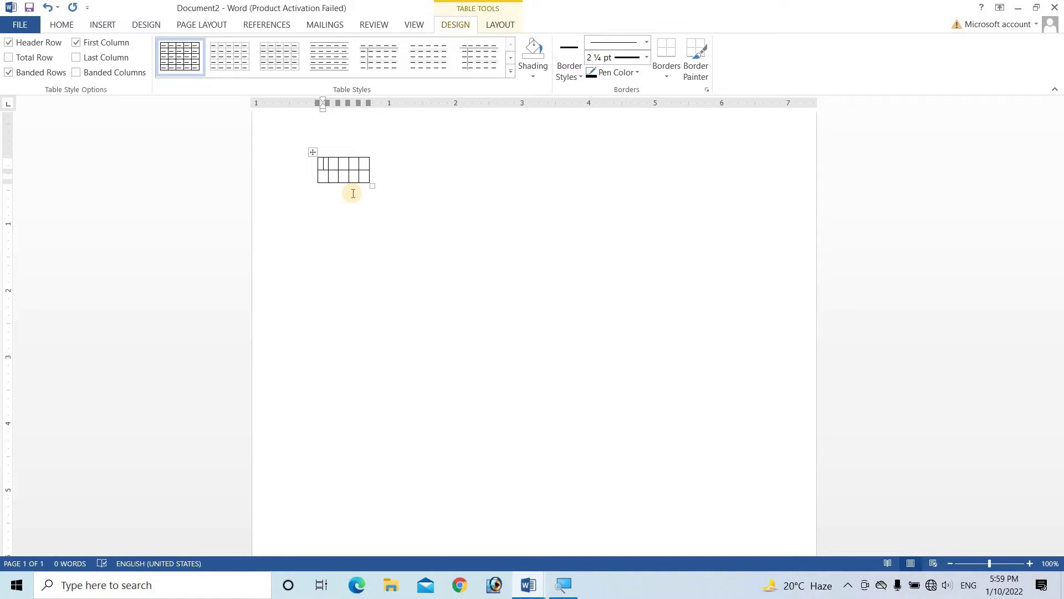
{"action": "type", "text": "computer edsucation"}
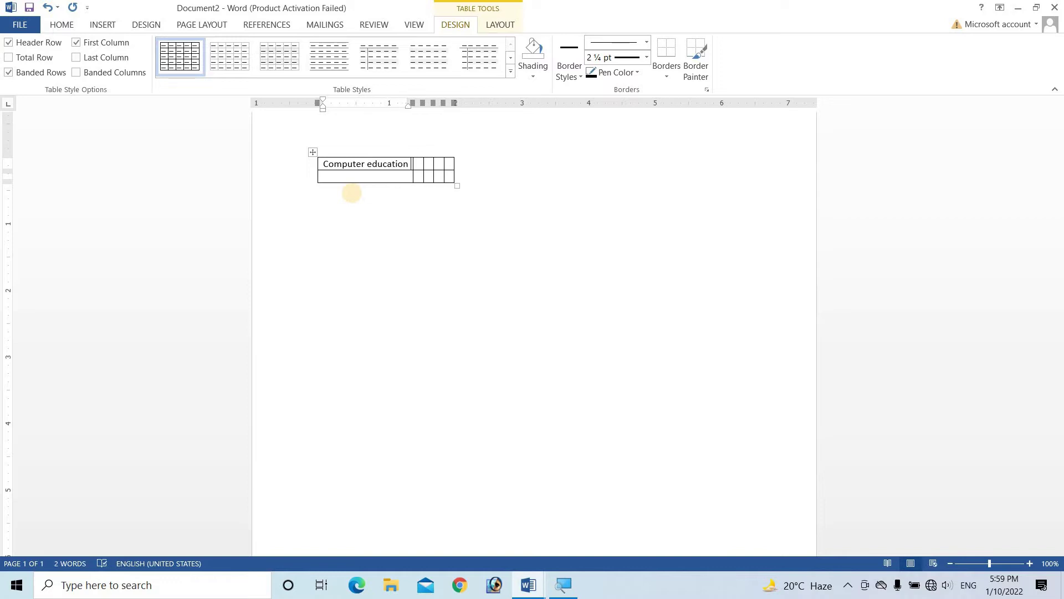
{"action": "key", "text": "Tab"}
{"action": "type", "text": "rcicomputereducation"}
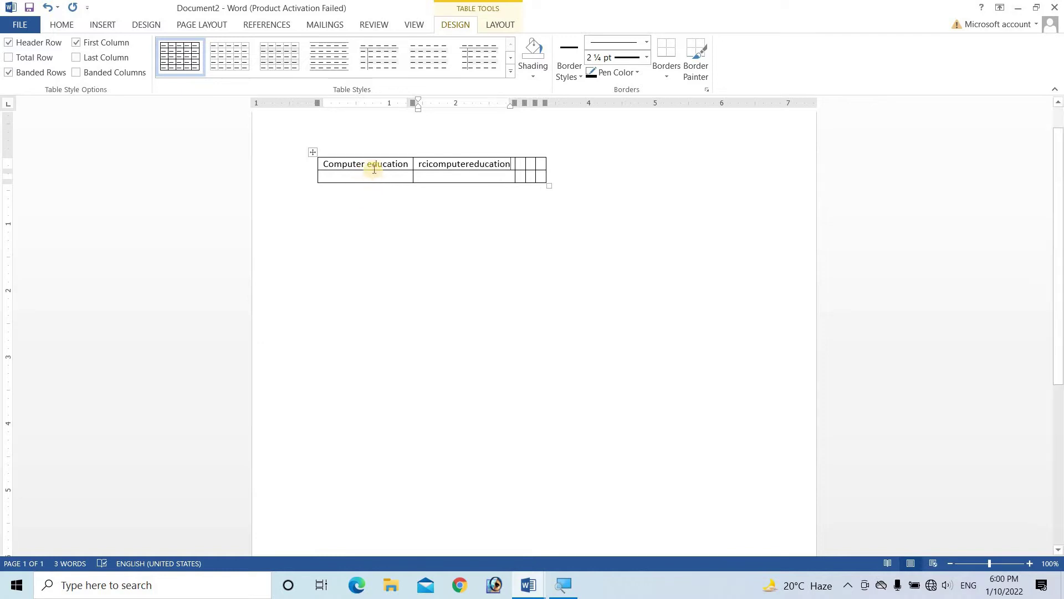
Select the whole auto-fit table
{"action": "left_click", "coordinate": [469, 193]}
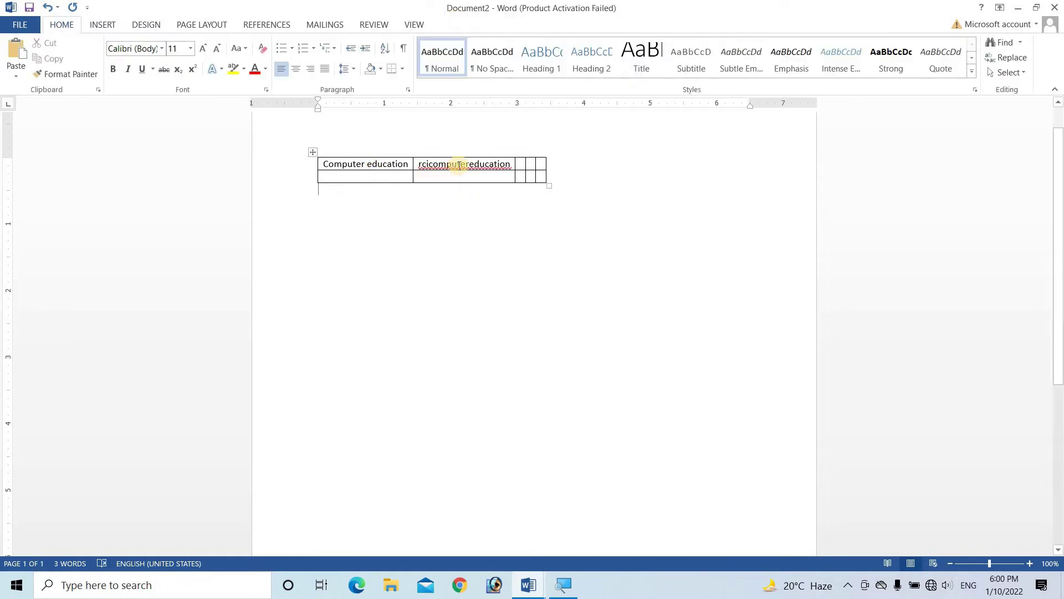
{"action": "left_click", "coordinate": [524, 163]}
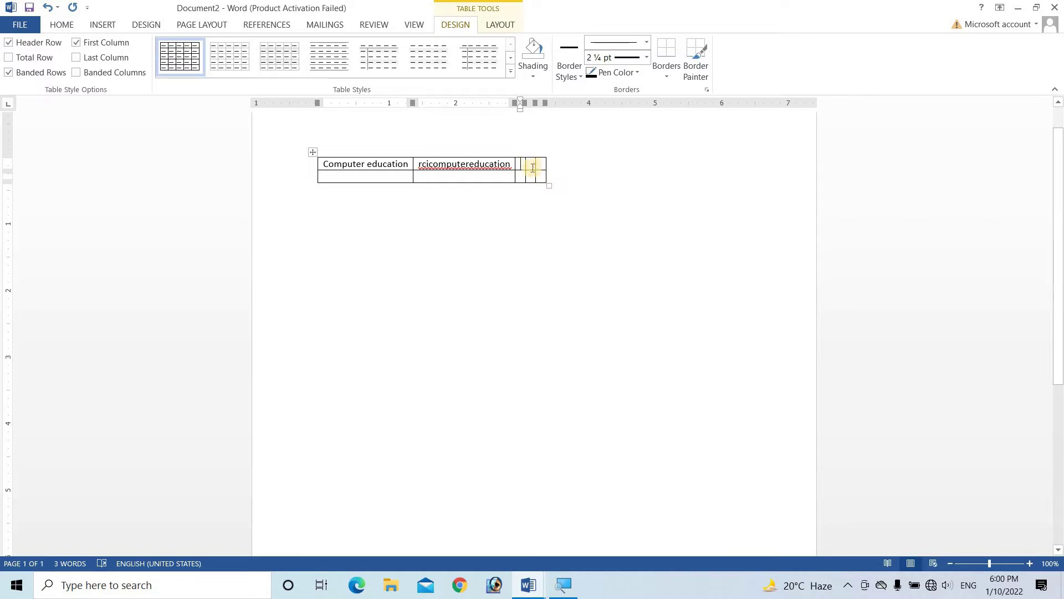
{"action": "left_click", "coordinate": [314, 153]}
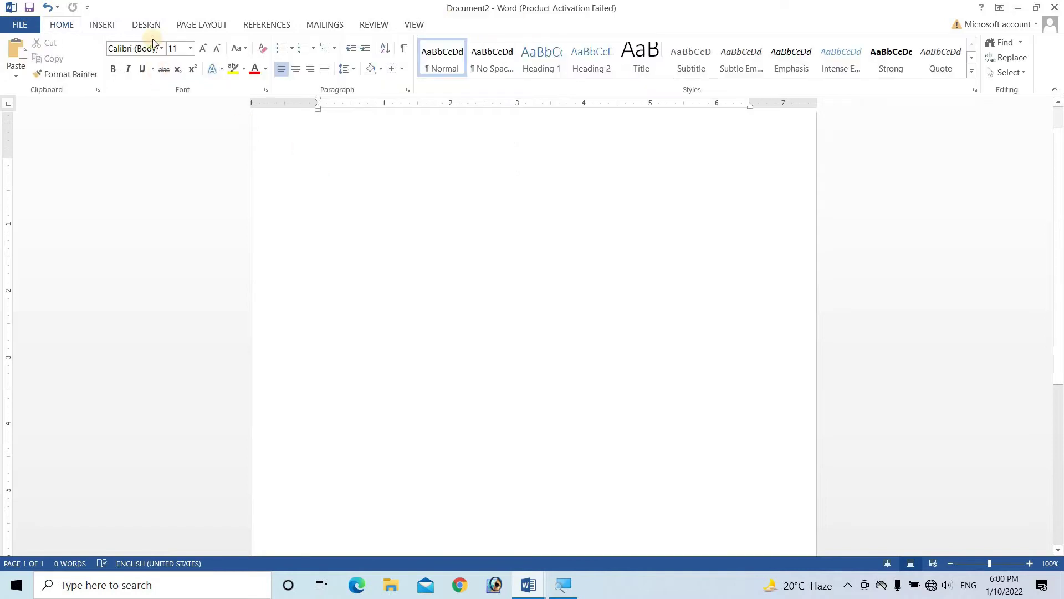
Insert an 11-column, 5-row table set to AutoFit to window
{"action": "left_click", "coordinate": [98, 25]}
{"action": "left_click", "coordinate": [100, 78]}
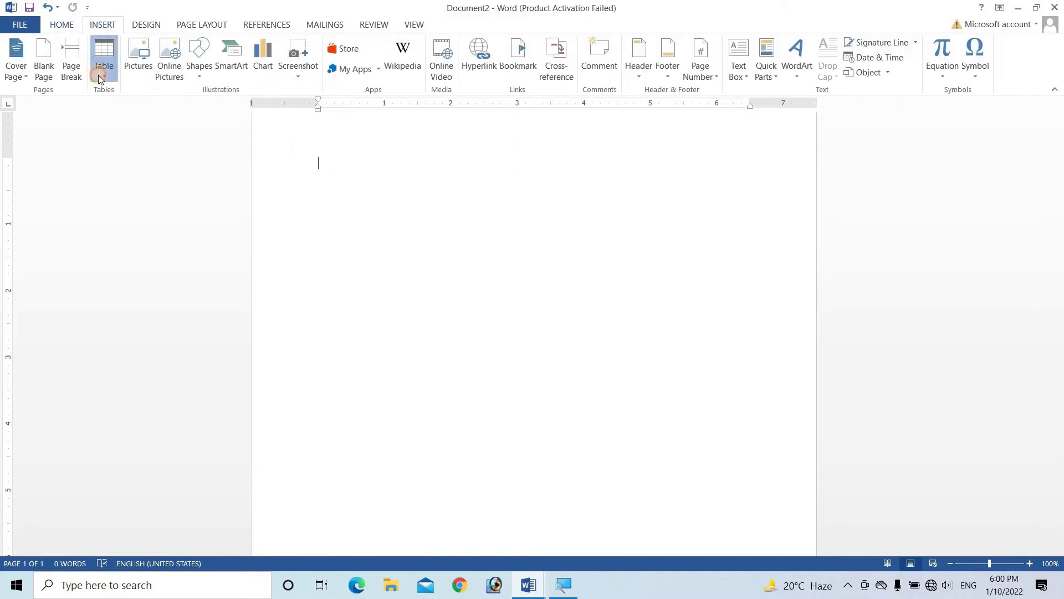
{"action": "left_click", "coordinate": [163, 232]}
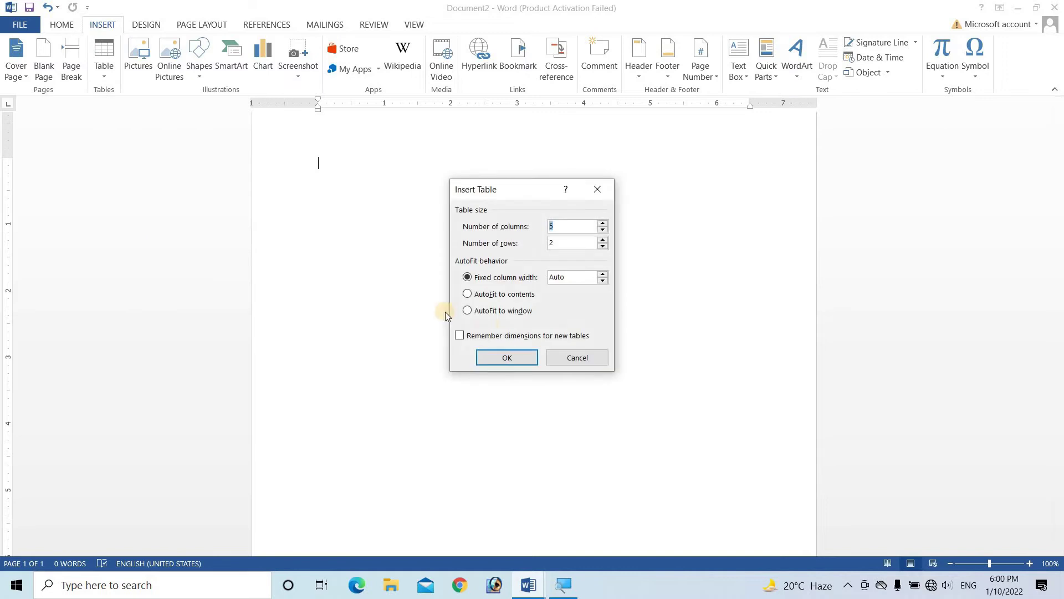
{"action": "left_click", "coordinate": [467, 312]}
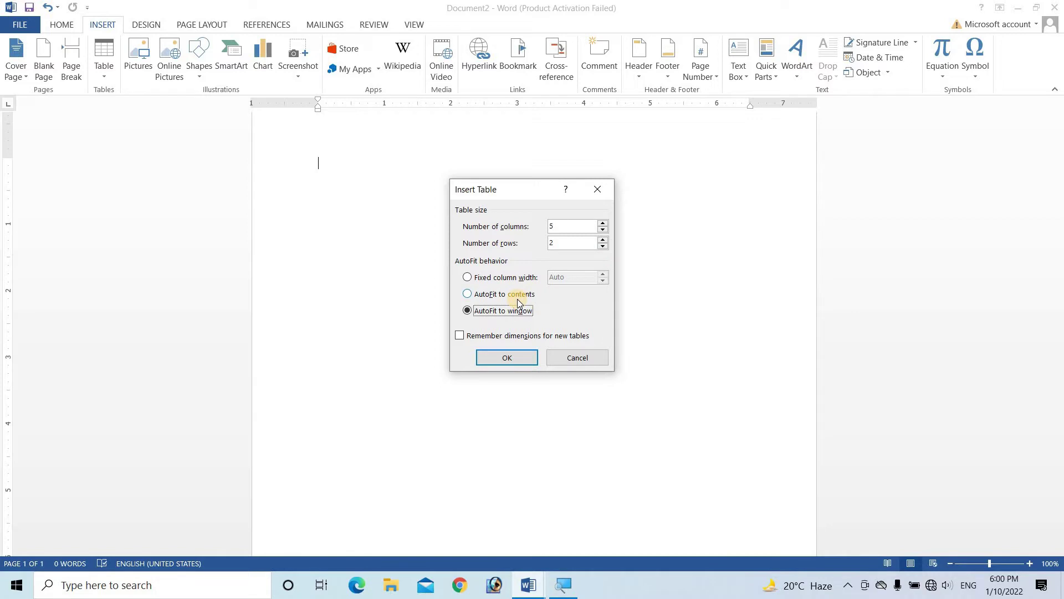
{"action": "left_click", "coordinate": [604, 224]}
{"action": "left_click", "coordinate": [604, 224]}
{"action": "left_click", "coordinate": [603, 224]}
{"action": "left_click", "coordinate": [604, 223]}
{"action": "left_click", "coordinate": [603, 239]}
{"action": "left_click", "coordinate": [603, 240]}
{"action": "left_click", "coordinate": [603, 242]}
{"action": "left_click", "coordinate": [502, 358]}
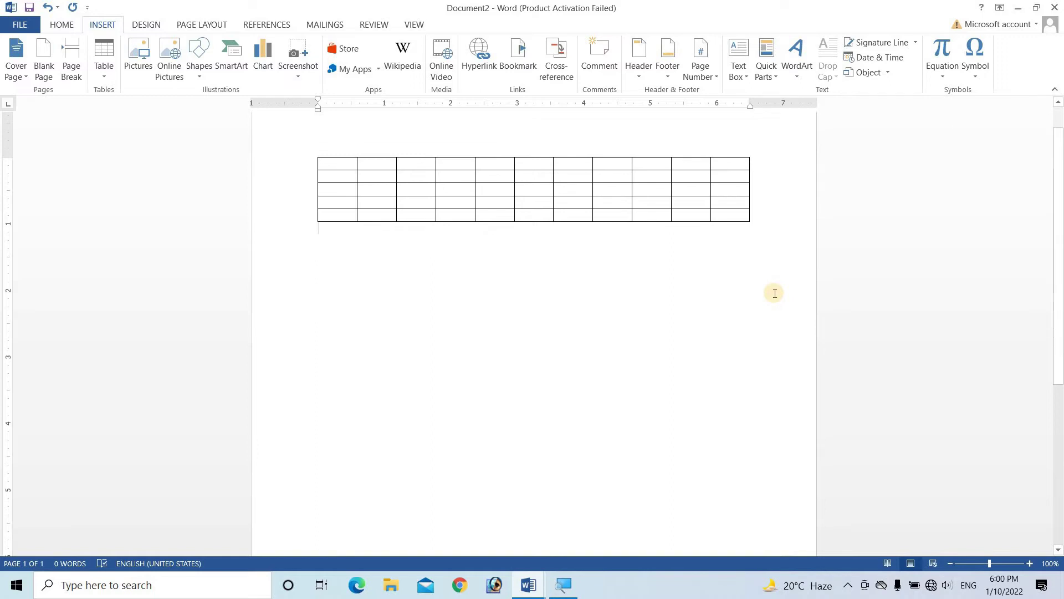
Select the whole 11×5 table
{"action": "left_click", "coordinate": [103, 61]}
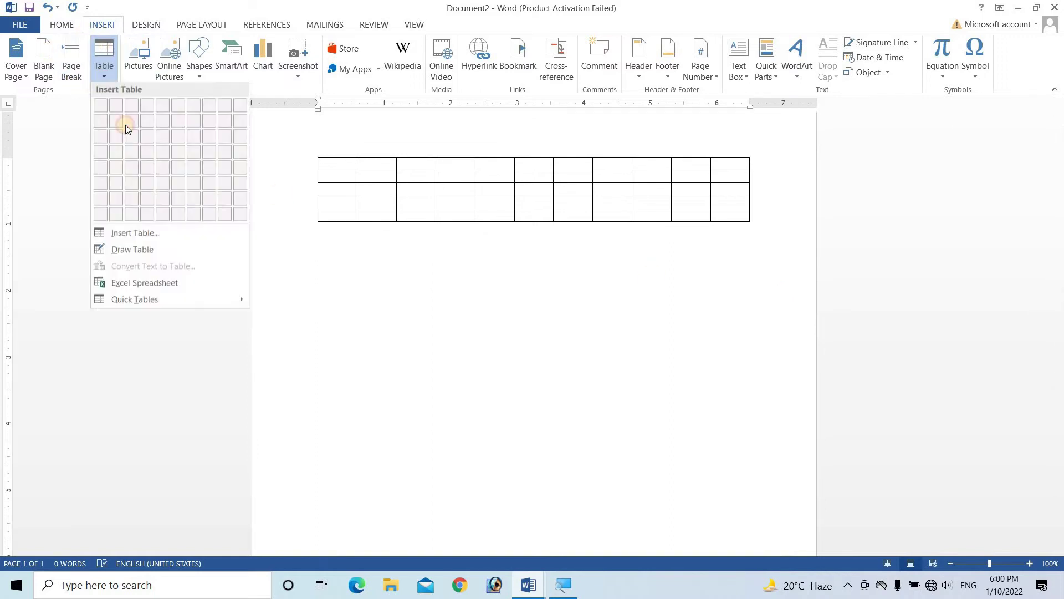
{"action": "left_click", "coordinate": [319, 237]}
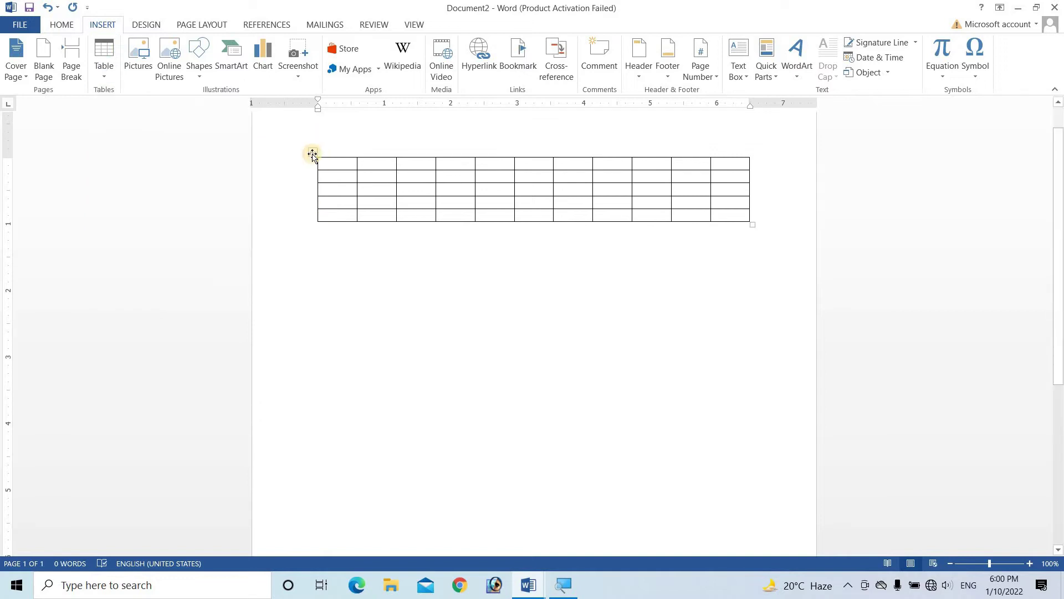
{"action": "left_click", "coordinate": [313, 154]}
Delete the 11×5 table and cancel the Insert Table dialog without adding a new one
{"action": "key", "text": "BackSpace"}
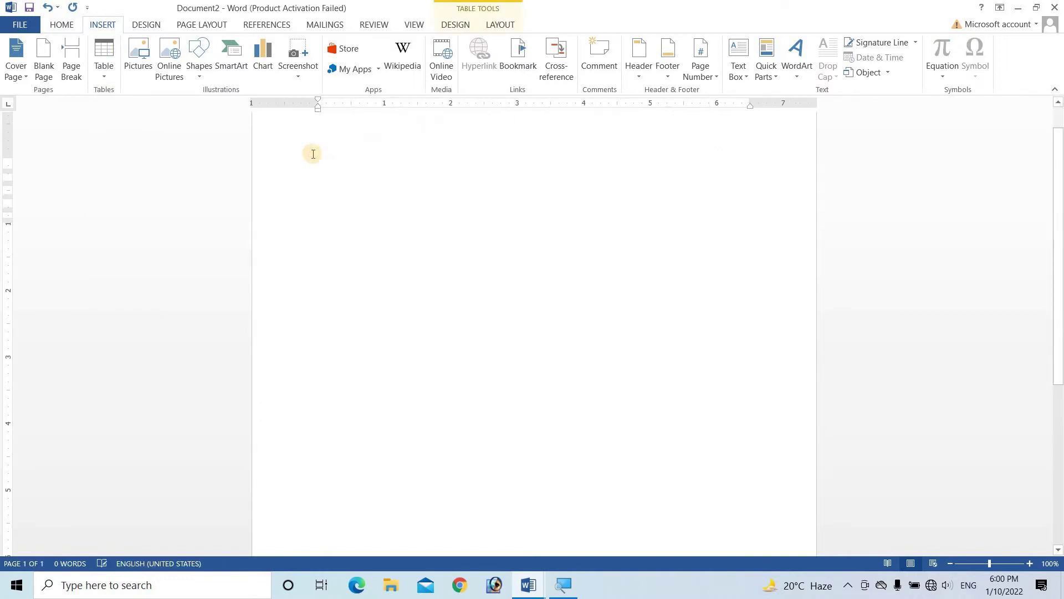
{"action": "left_click", "coordinate": [104, 79]}
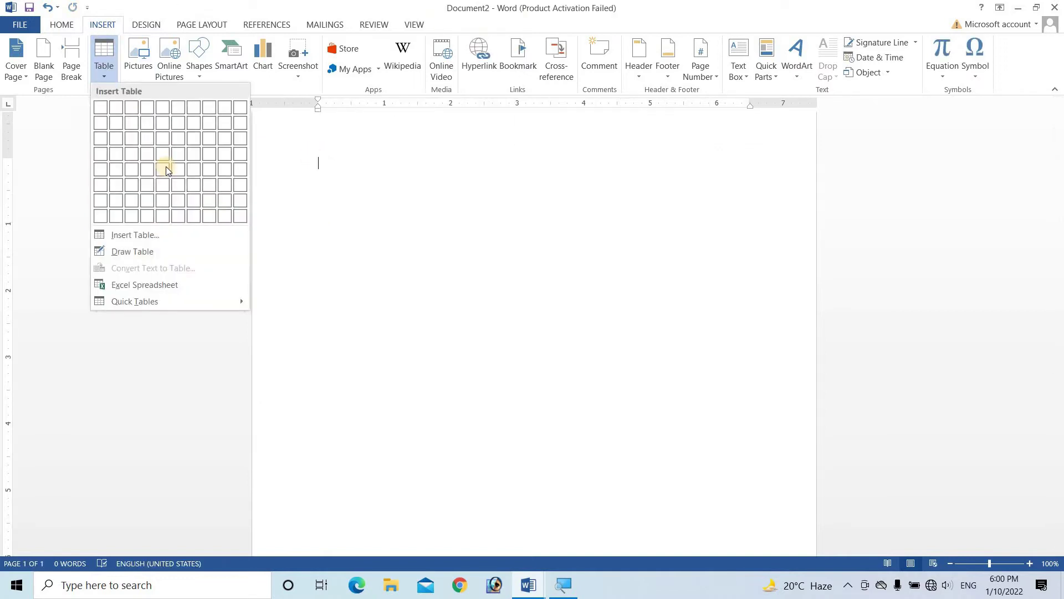
{"action": "left_click", "coordinate": [140, 234]}
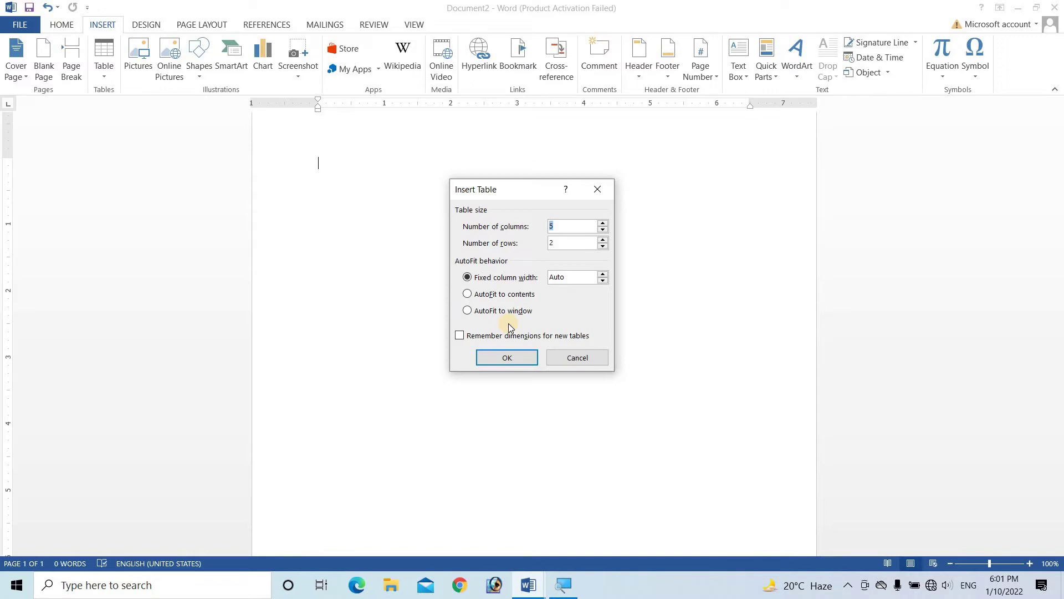
{"action": "left_click", "coordinate": [577, 356]}
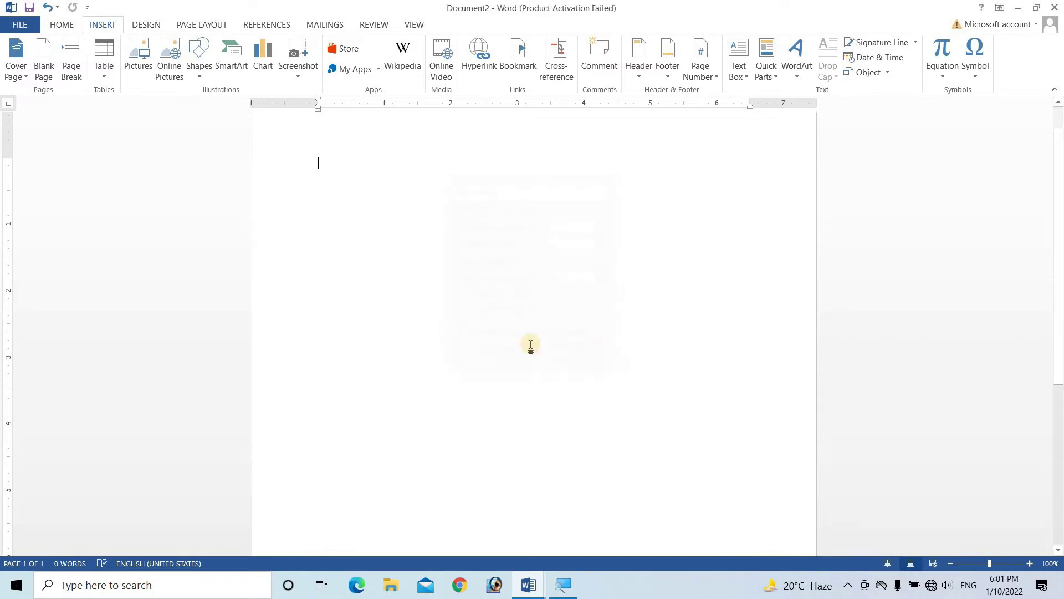
{"action": "left_click", "coordinate": [98, 77]}
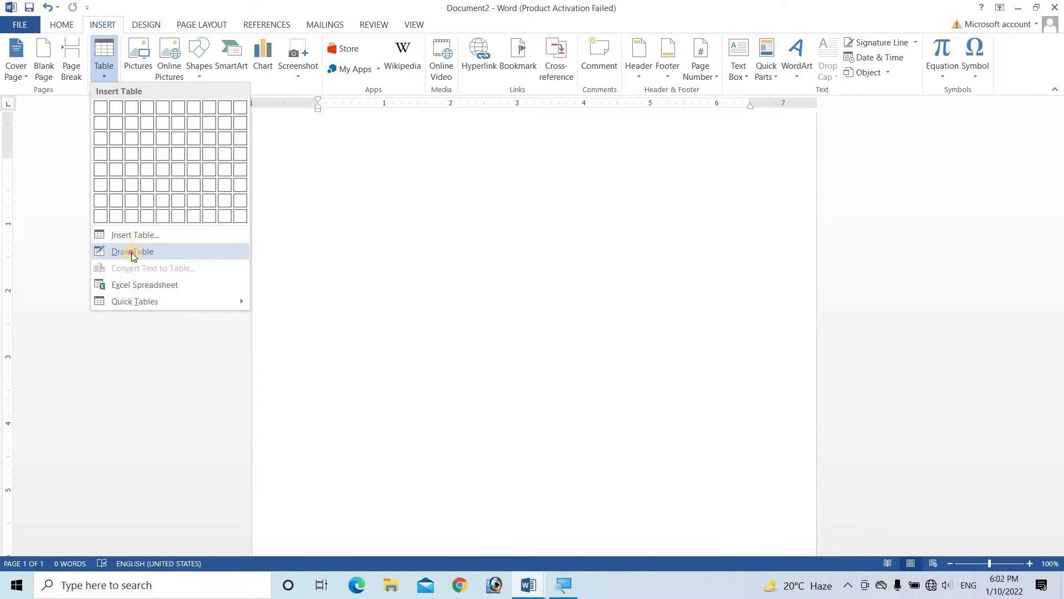
Draw a two-row table freehand across the page
{"action": "left_click", "coordinate": [132, 251]}
{"action": "left_click_drag", "start_coordinate": [314, 186], "coordinate": [784, 331]}
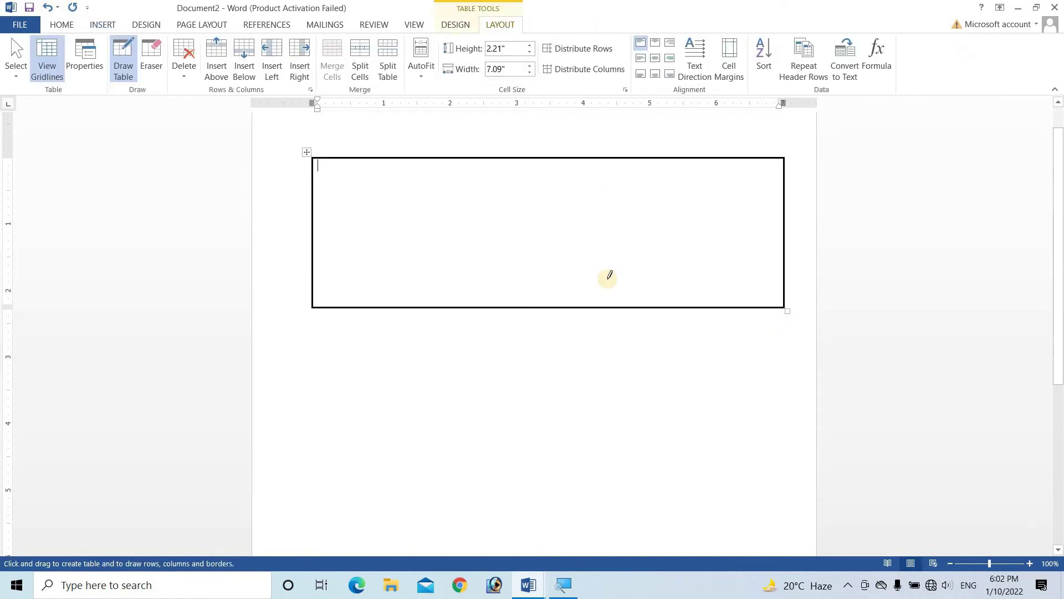
{"action": "left_click_drag", "start_coordinate": [314, 213], "coordinate": [621, 213]}
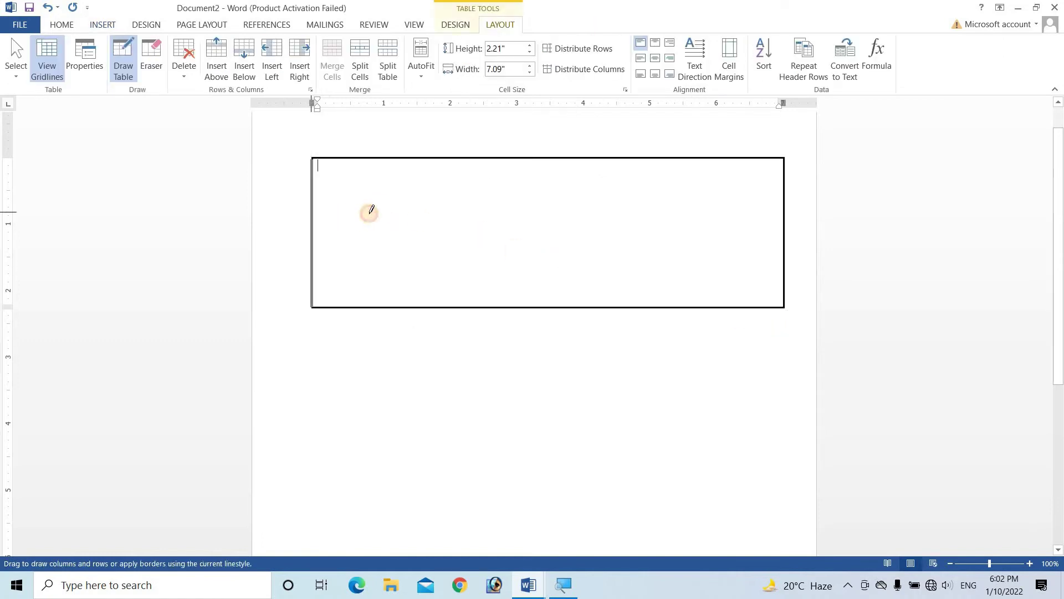
Undo the drawn table and return from the header to the blank page body
{"action": "double_click", "coordinate": [376, 151]}
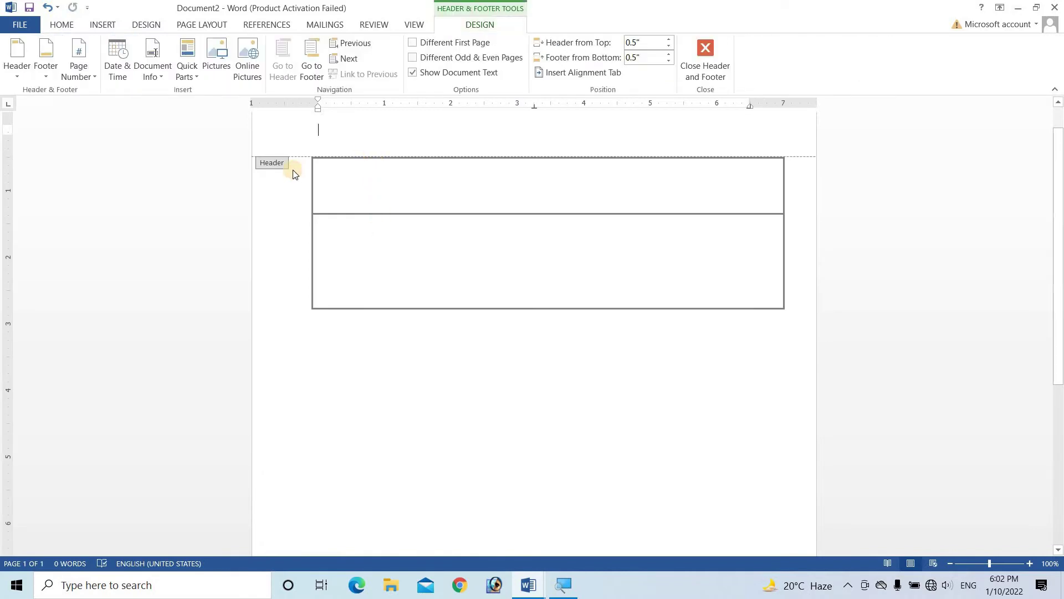
{"action": "key", "text": "ctrl+z"}
{"action": "key", "text": "ctrl+z"}
{"action": "double_click", "coordinate": [307, 206]}
{"action": "left_click", "coordinate": [433, 222]}
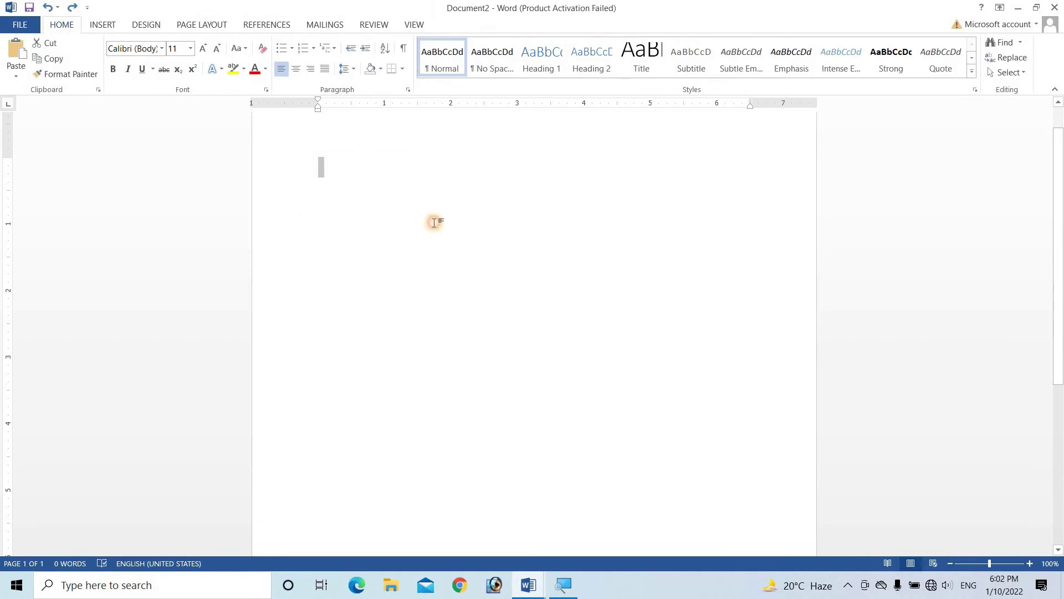
{"action": "left_click", "coordinate": [103, 24]}
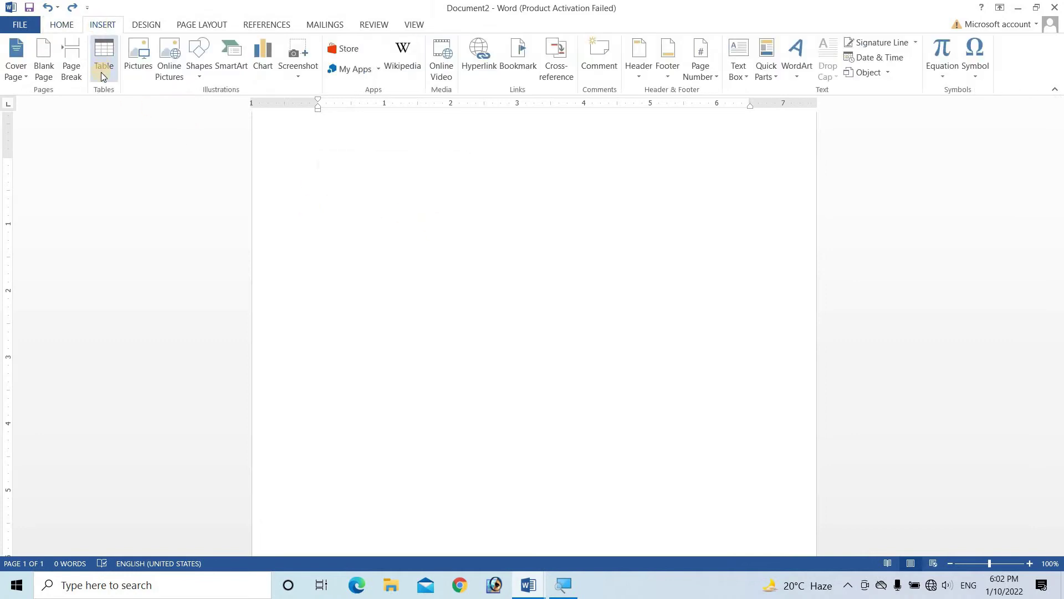
{"action": "left_click", "coordinate": [101, 72]}
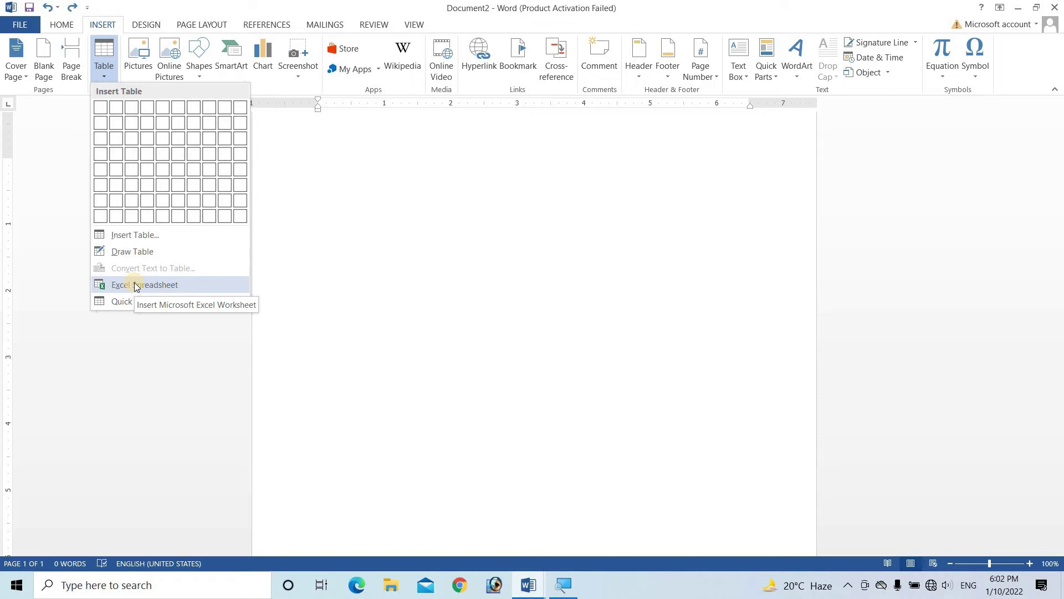
{"action": "left_click", "coordinate": [135, 286]}
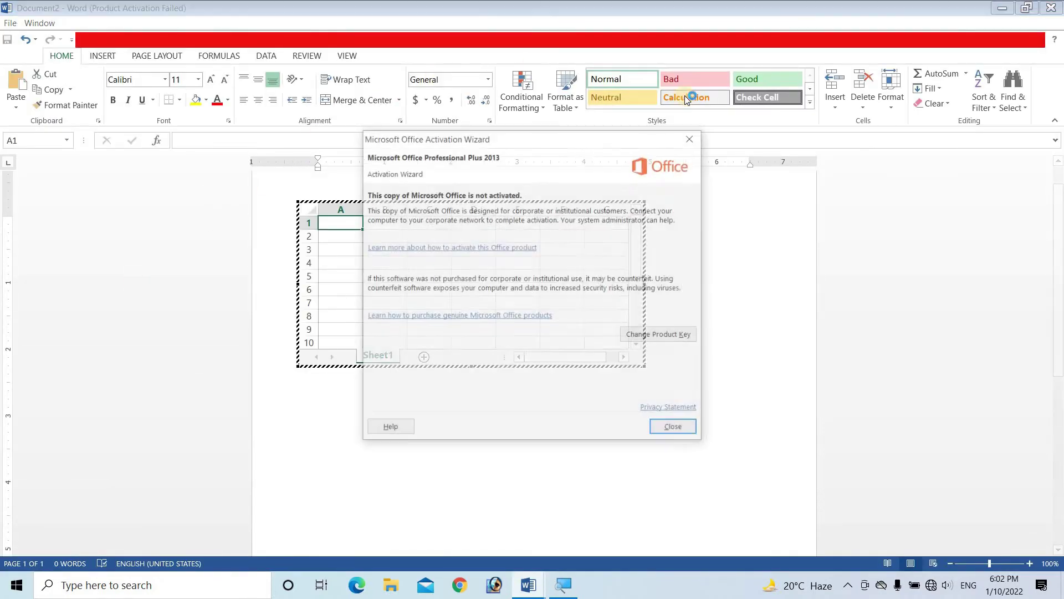
{"action": "left_click", "coordinate": [668, 431]}
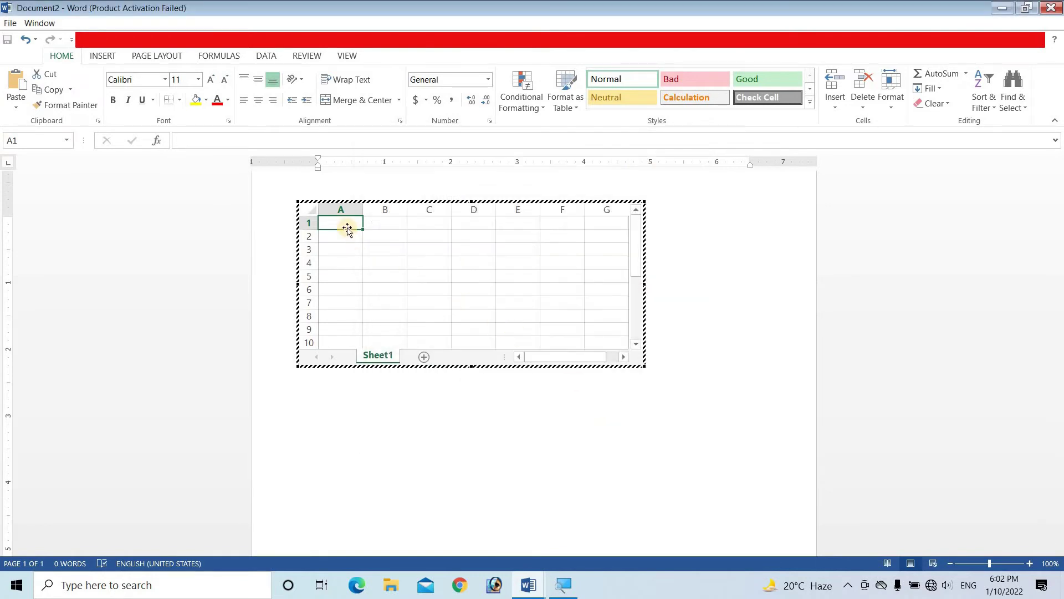
{"action": "type", "text": "rci"}
{"action": "key", "text": "Tab"}
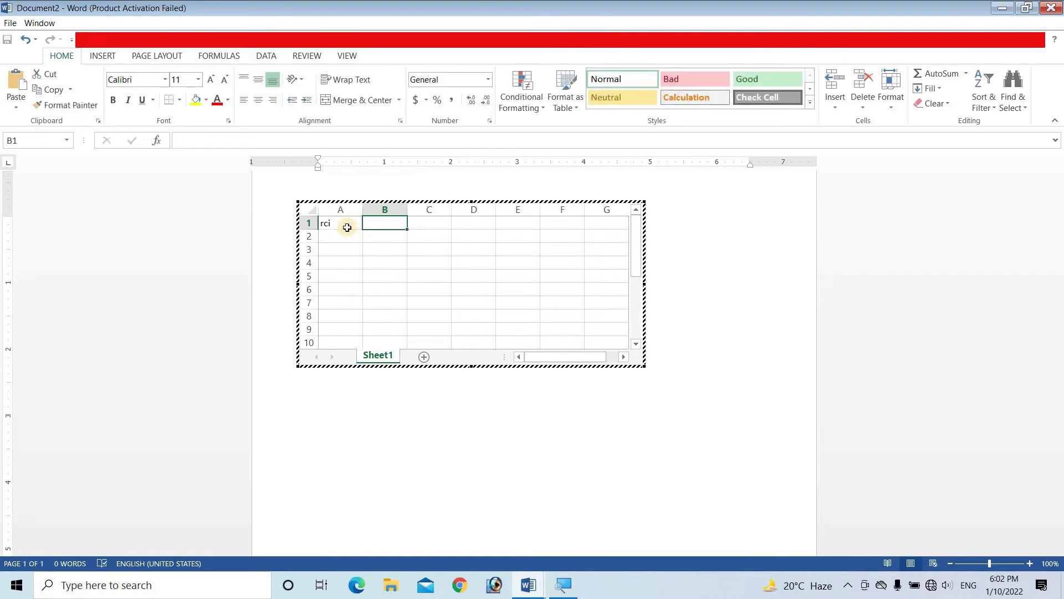
{"action": "type", "text": "computer"}
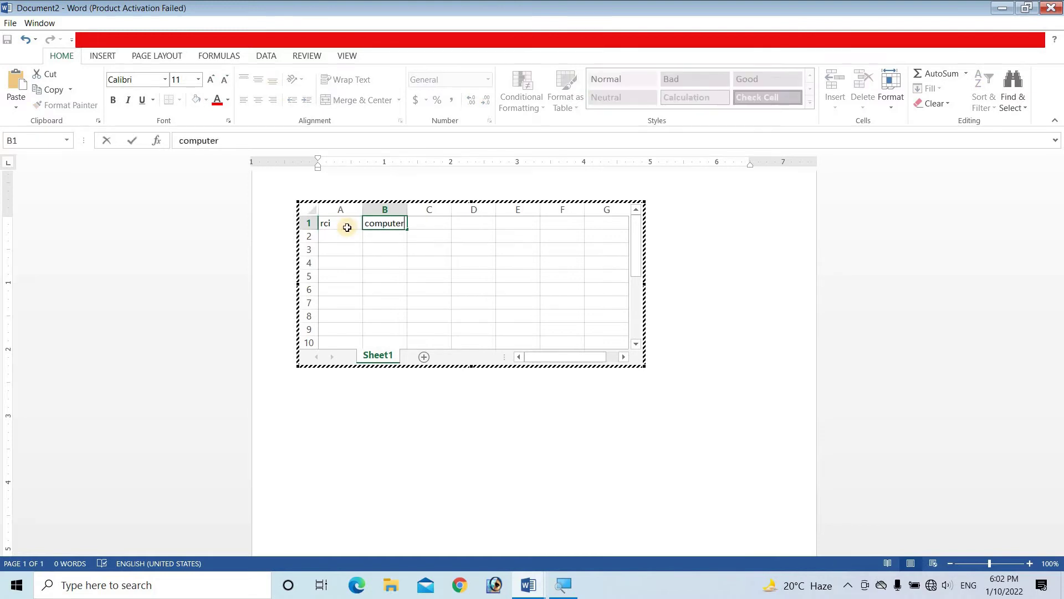
{"action": "key", "text": "Tab"}
{"action": "type", "text": "education"}
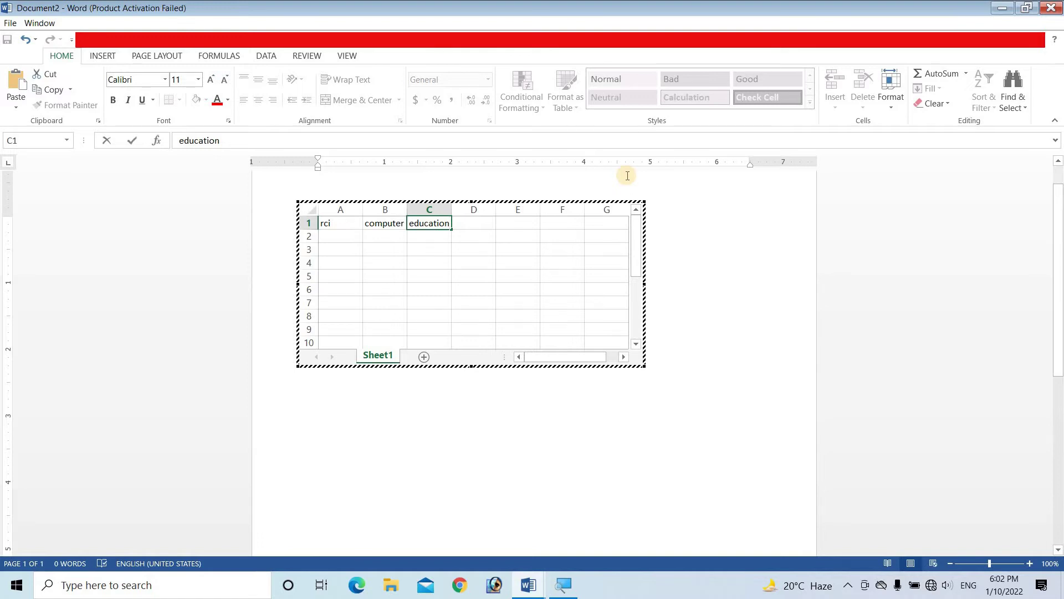
{"action": "left_click", "coordinate": [754, 290]}
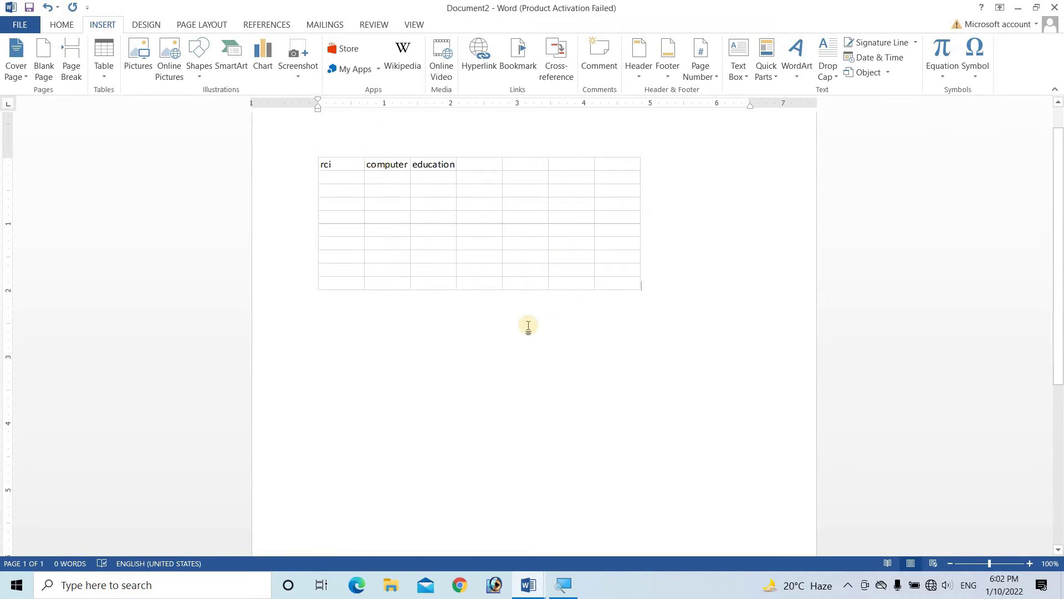
{"action": "left_click", "coordinate": [355, 175]}
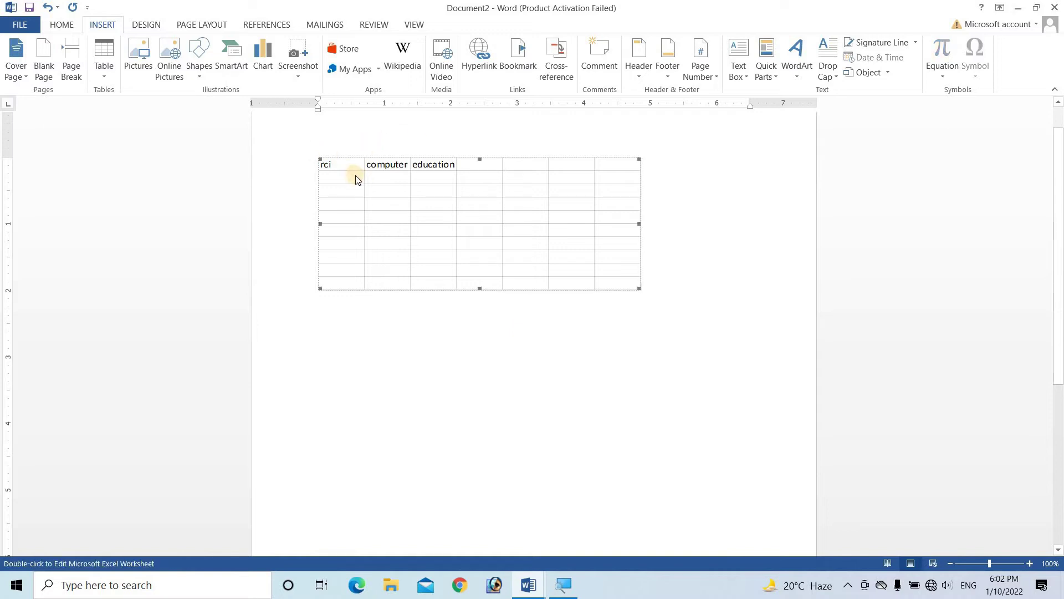
{"action": "key", "text": "Delete"}
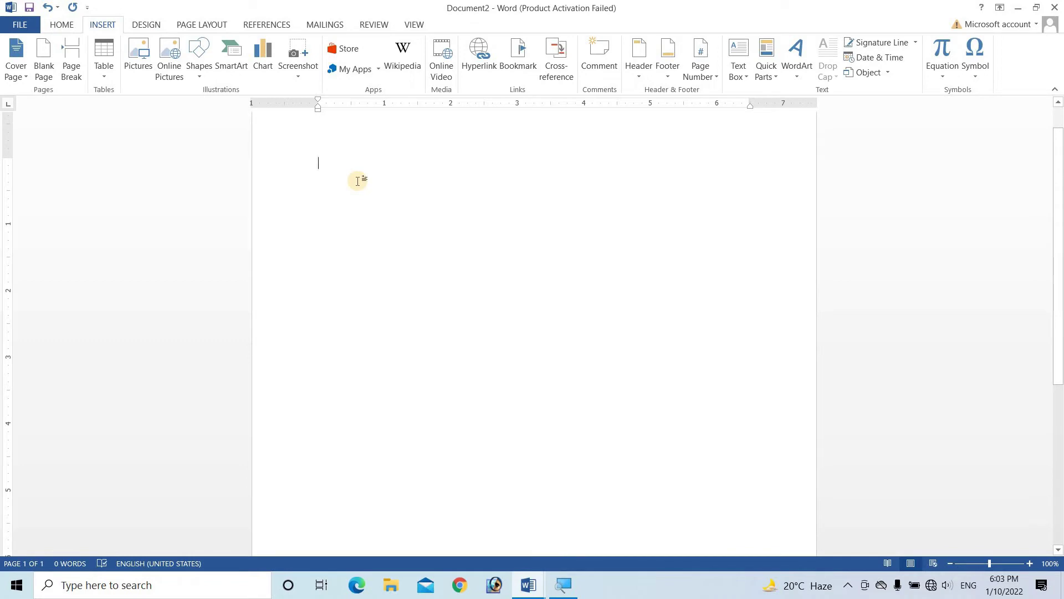
{"action": "left_click", "coordinate": [104, 74]}
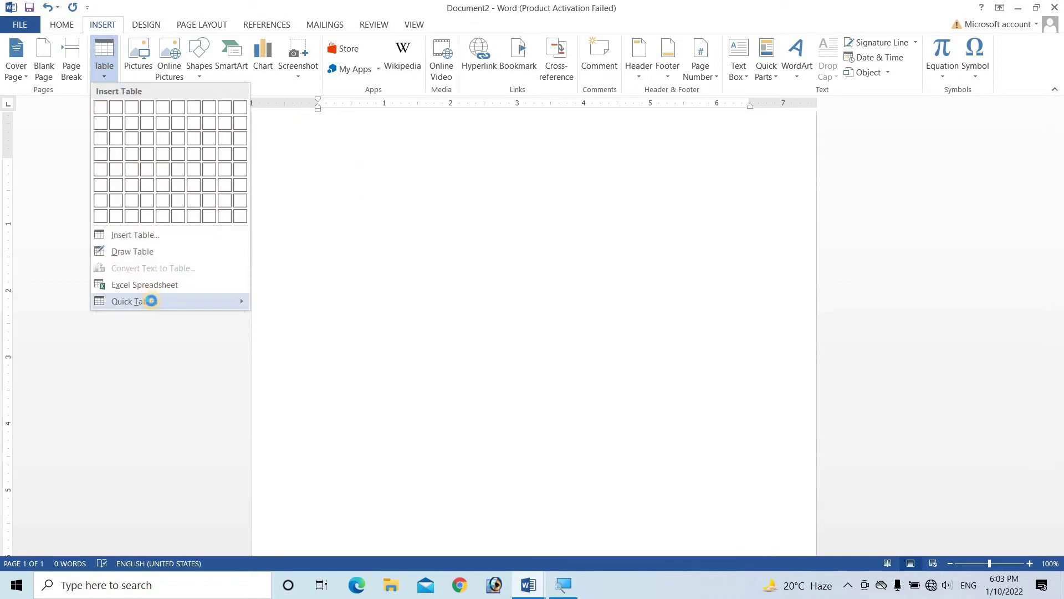
{"action": "mouse_move", "coordinate": [134, 302]}
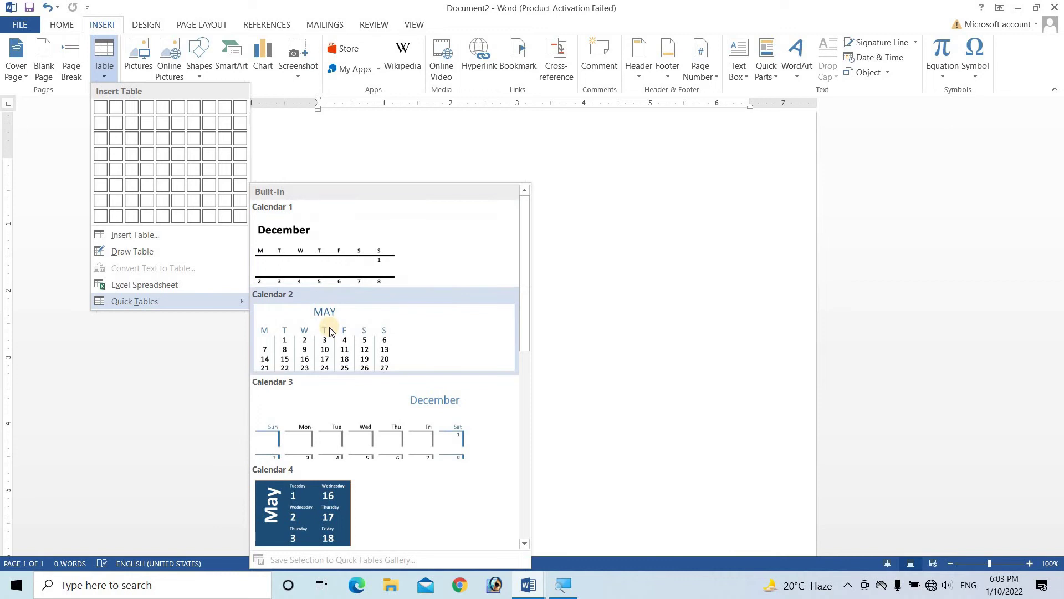
{"action": "scroll", "coordinate": [341, 467], "scroll_direction": "down", "scroll_amount": 5}
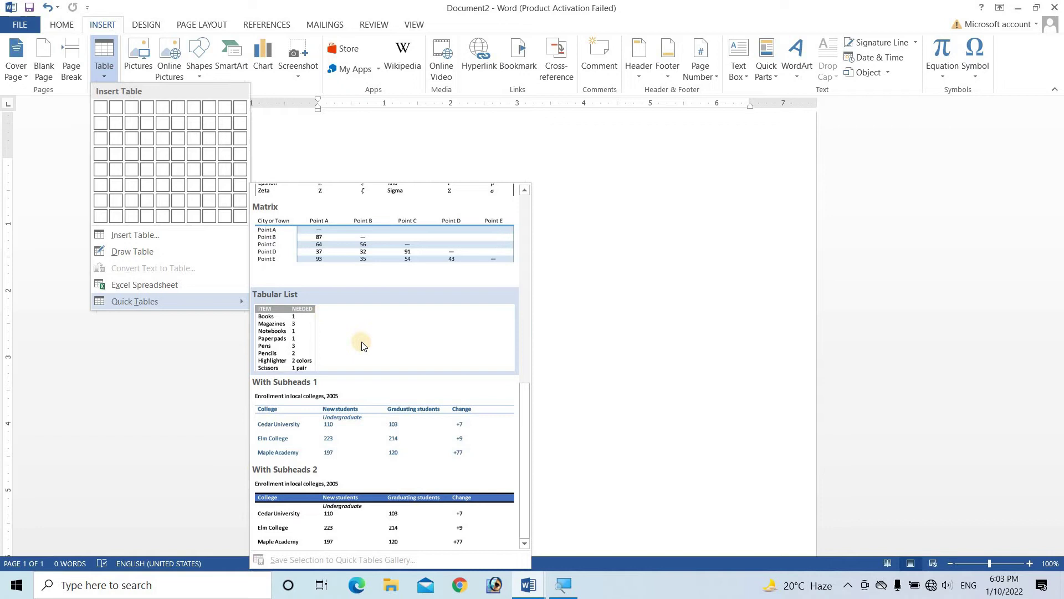
{"action": "scroll", "coordinate": [362, 345], "scroll_direction": "up", "scroll_amount": 10}
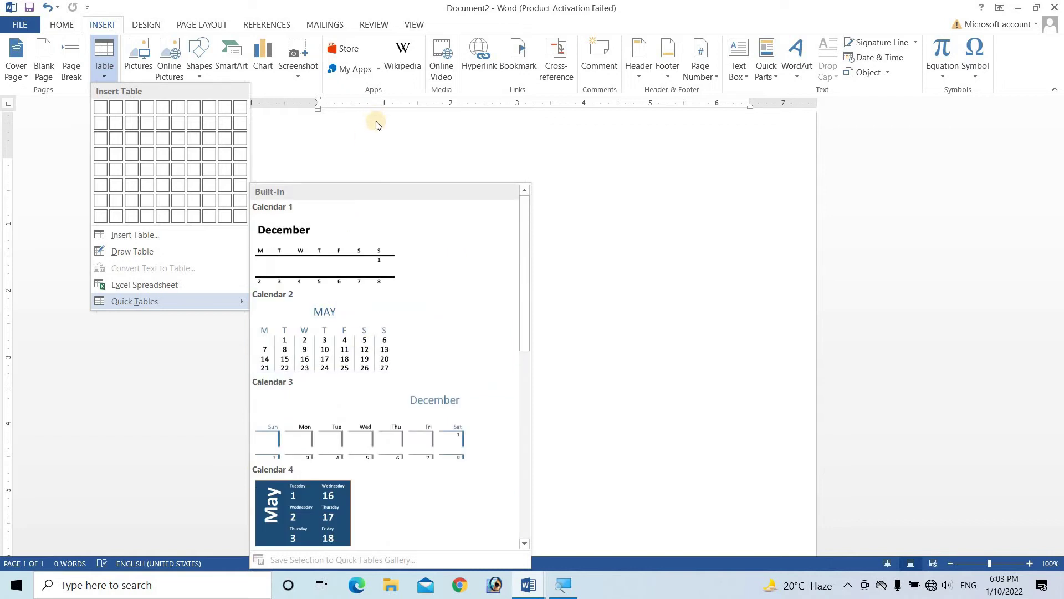
{"action": "key", "text": "Escape"}
{"action": "key", "text": "Escape"}
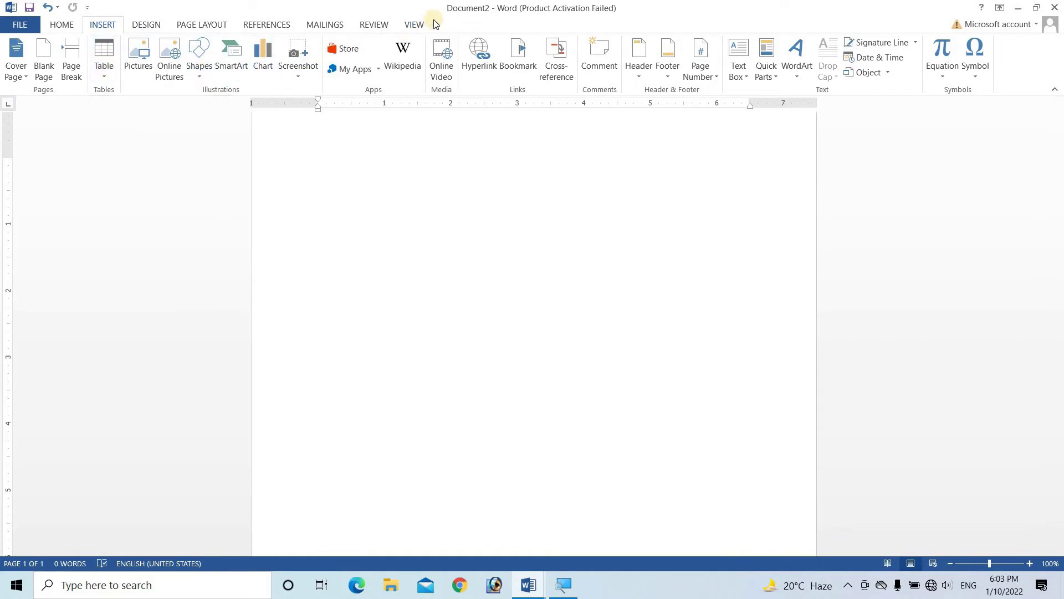
Insert a 10×8 table and enlarge it down and to the right
{"action": "left_click", "coordinate": [102, 78]}
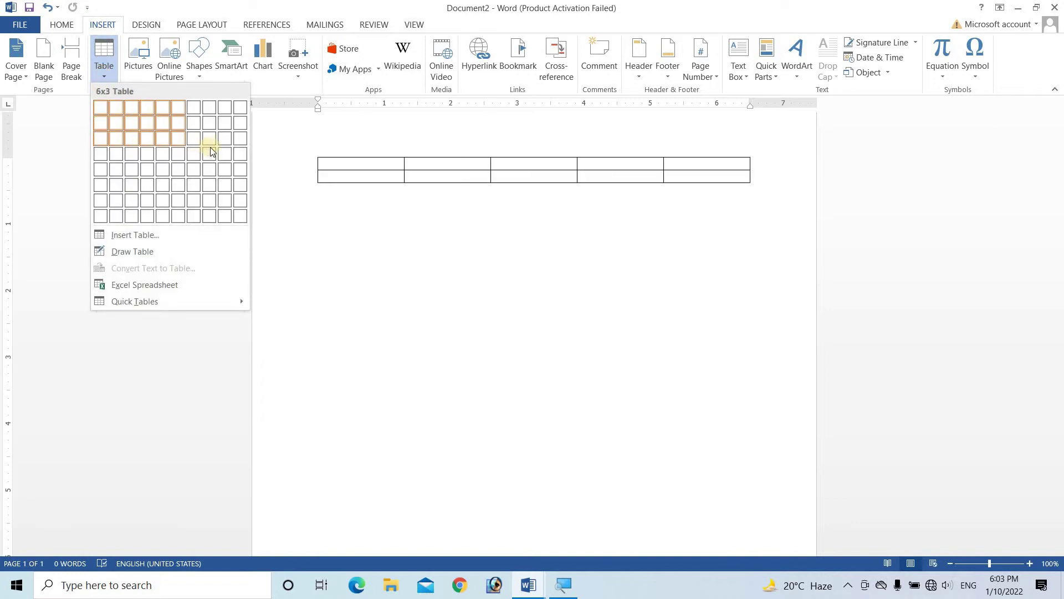
{"action": "left_click", "coordinate": [243, 215]}
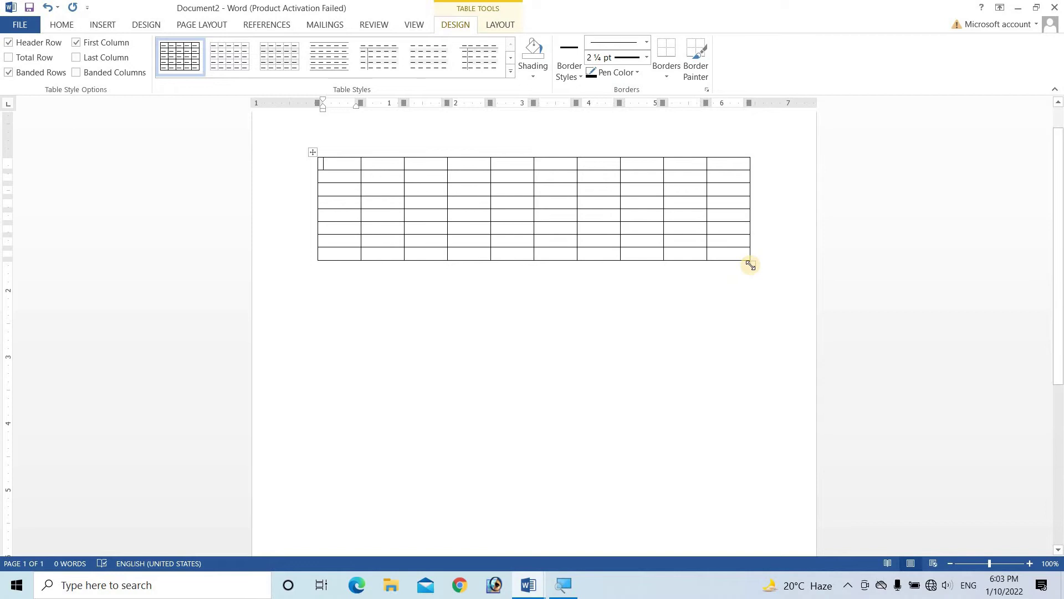
{"action": "left_click_drag", "start_coordinate": [751, 265], "coordinate": [774, 372]}
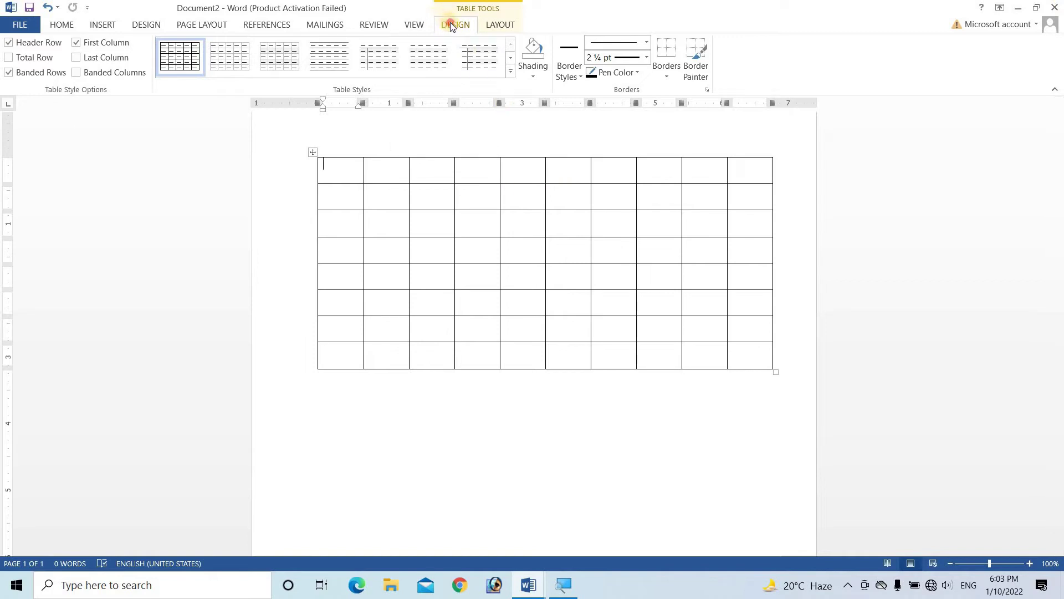
Switch between the Table Tools Layout and Design settings, then return to the Class1–Class10 document
{"action": "left_click", "coordinate": [506, 26]}
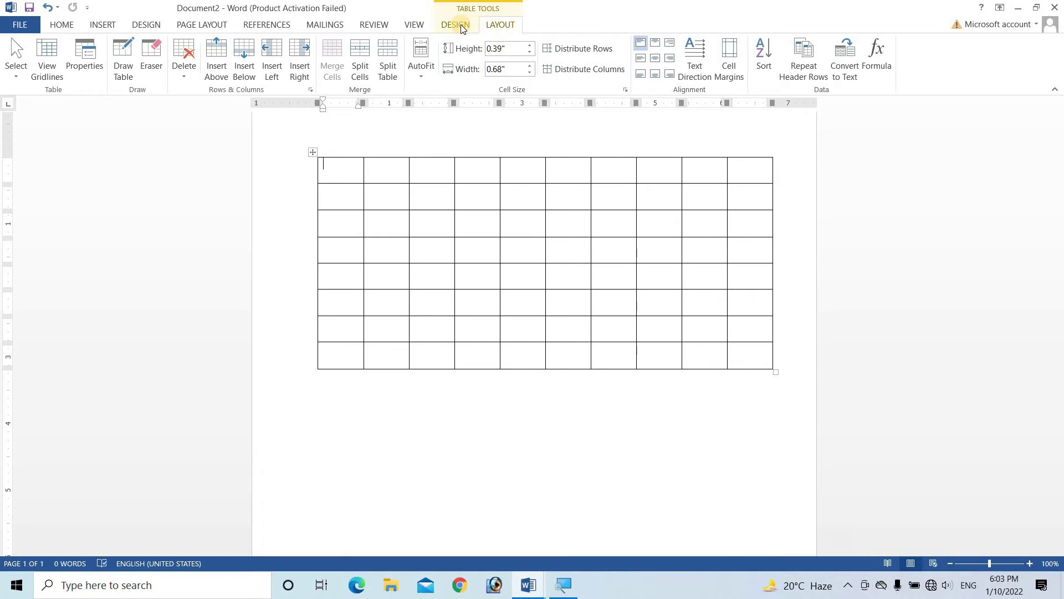
{"action": "left_click", "coordinate": [461, 28]}
{"action": "left_click", "coordinate": [495, 25]}
{"action": "left_click", "coordinate": [461, 27]}
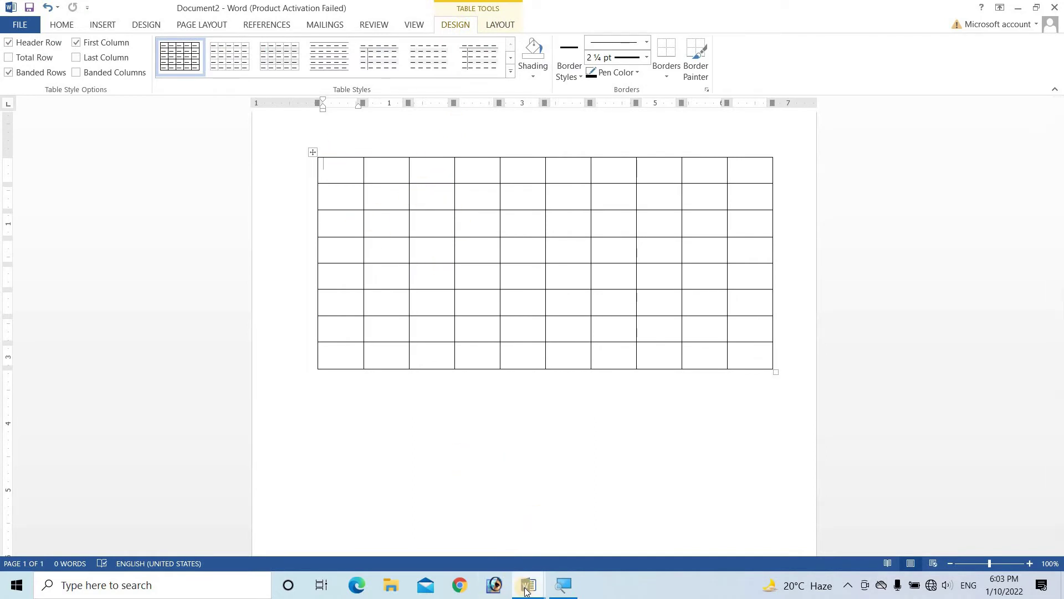
{"action": "left_click", "coordinate": [477, 532]}
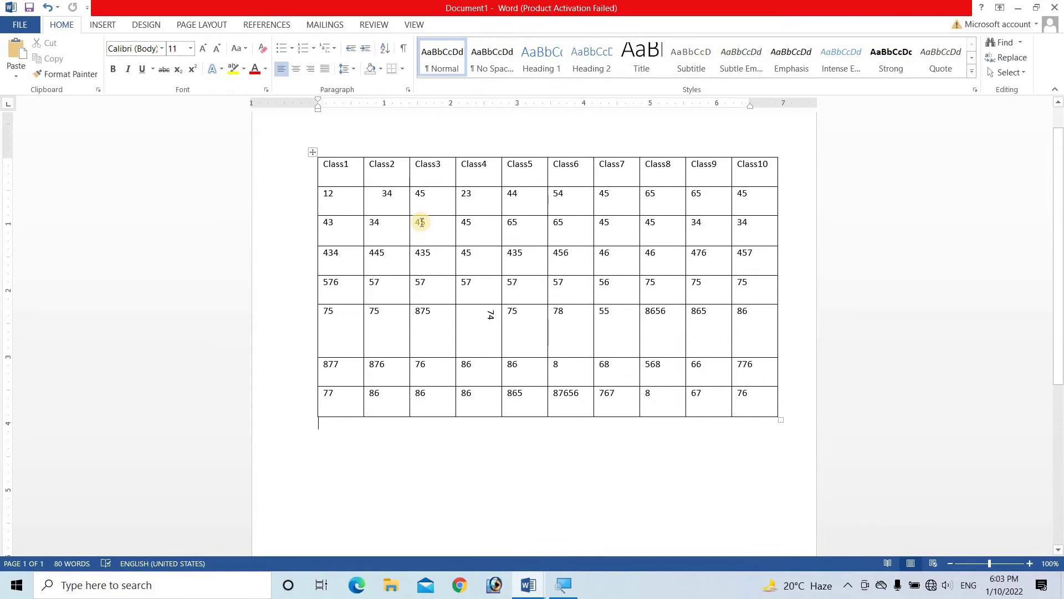
Browse the Table Styles gallery for the Class1–Class10 table without applying a style
{"action": "left_click", "coordinate": [398, 173]}
{"action": "left_click", "coordinate": [457, 25]}
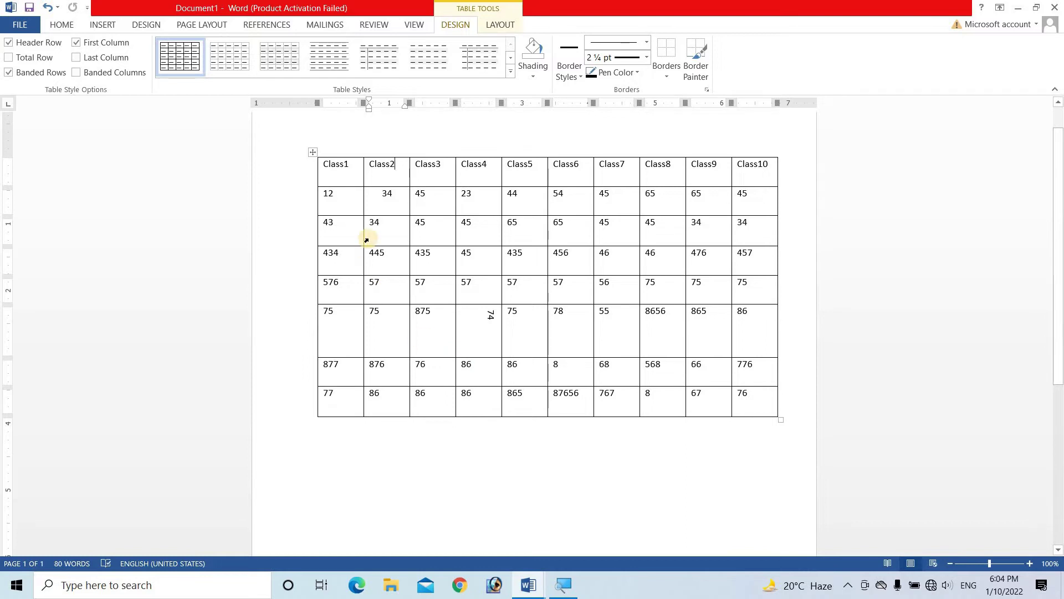
{"action": "left_click", "coordinate": [512, 70]}
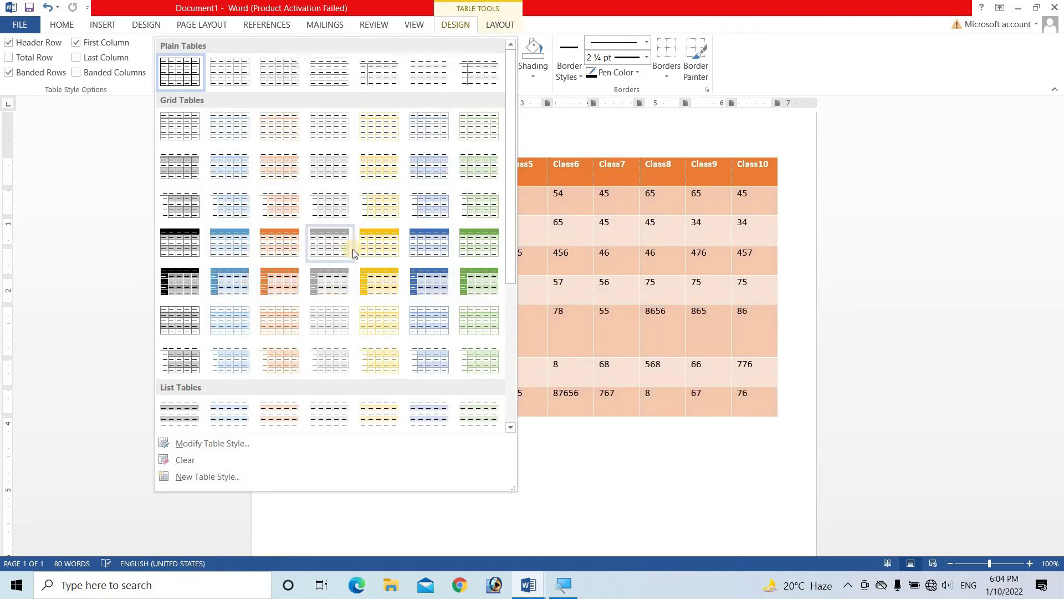
{"action": "left_click", "coordinate": [580, 426]}
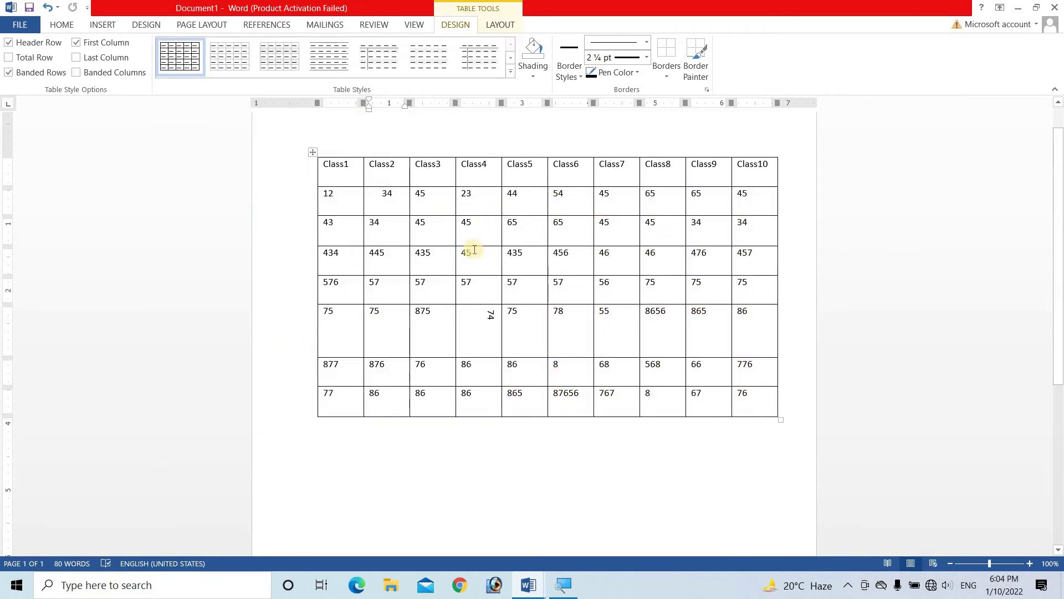
{"action": "left_click", "coordinate": [350, 179]}
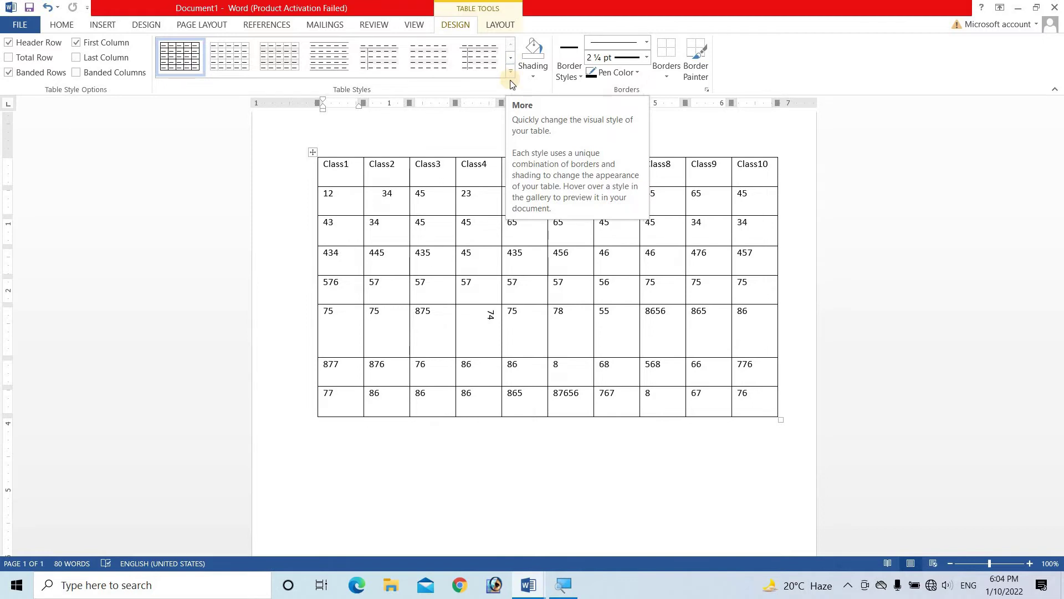
Apply the Grid Table 4 – Accent 4 style to the Class1–Class10 table
{"action": "left_click", "coordinate": [510, 77]}
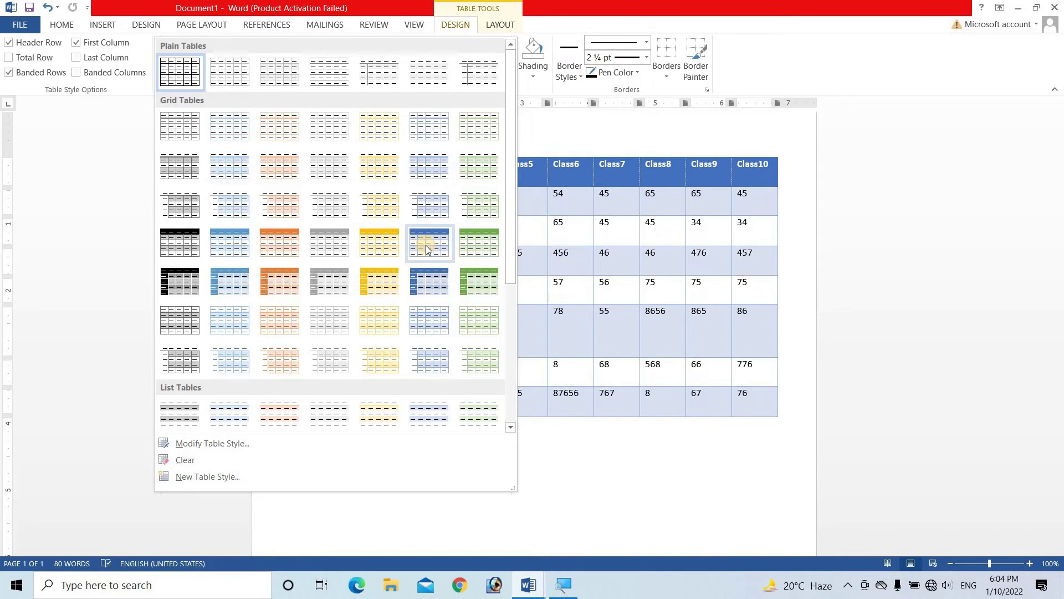
{"action": "left_click", "coordinate": [361, 242]}
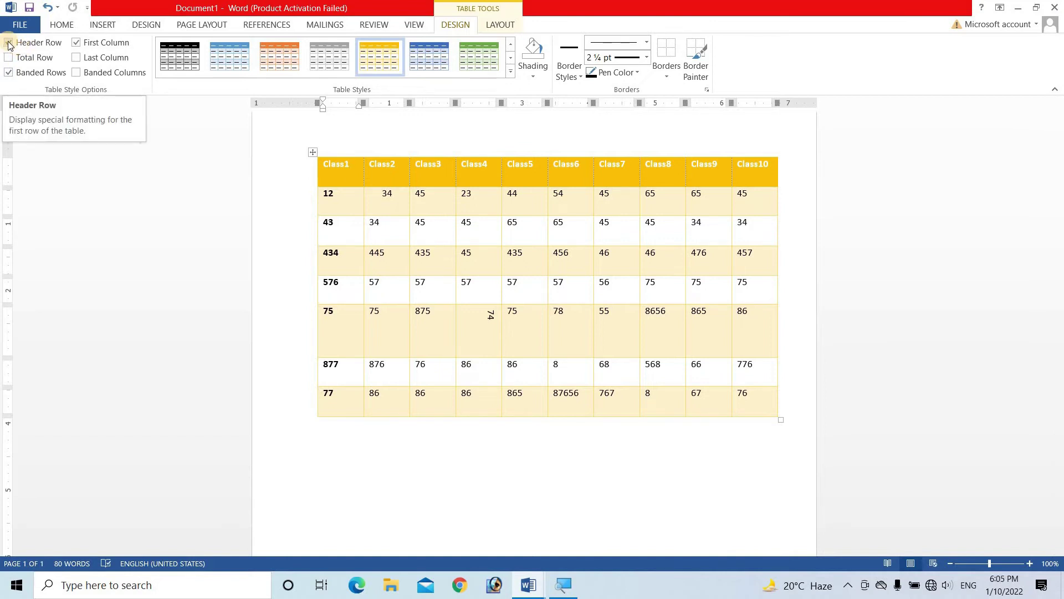
Turn on Total Row formatting while keeping Header Row and Banded Rows enabled
{"action": "left_click", "coordinate": [9, 42]}
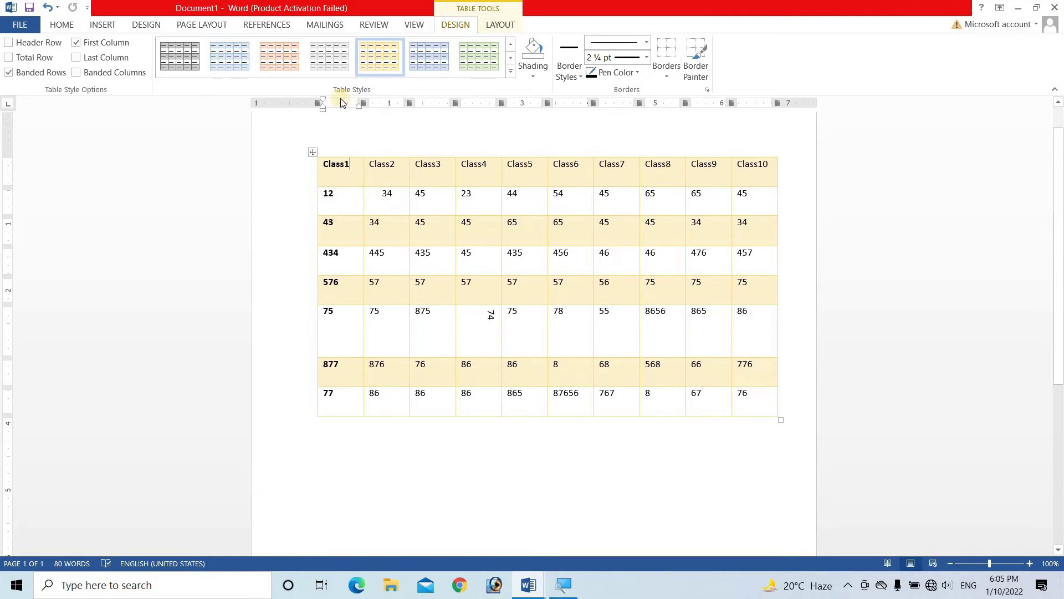
{"action": "left_click", "coordinate": [9, 43]}
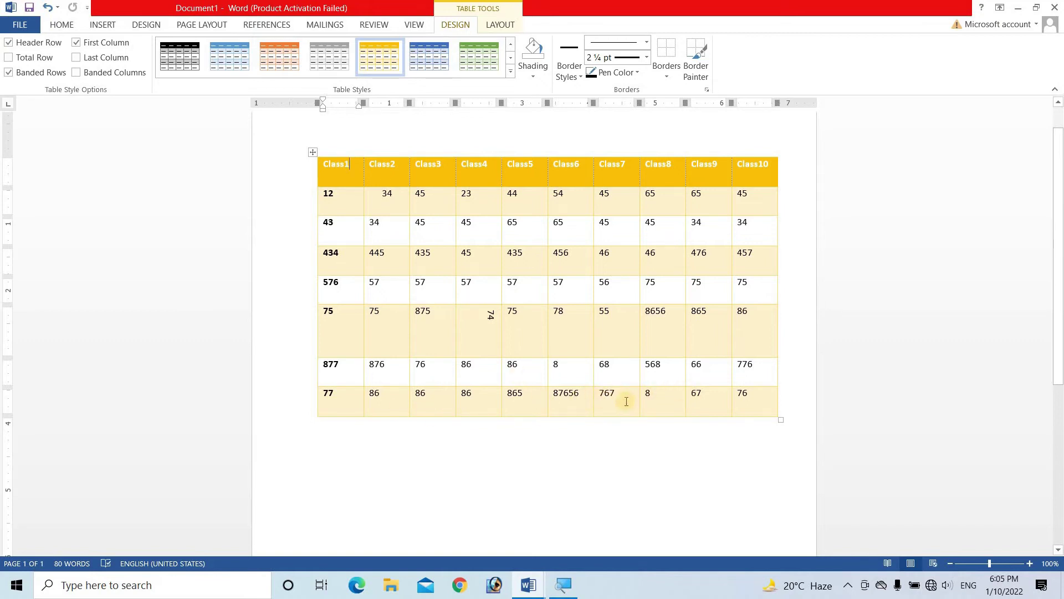
{"action": "left_click", "coordinate": [9, 57]}
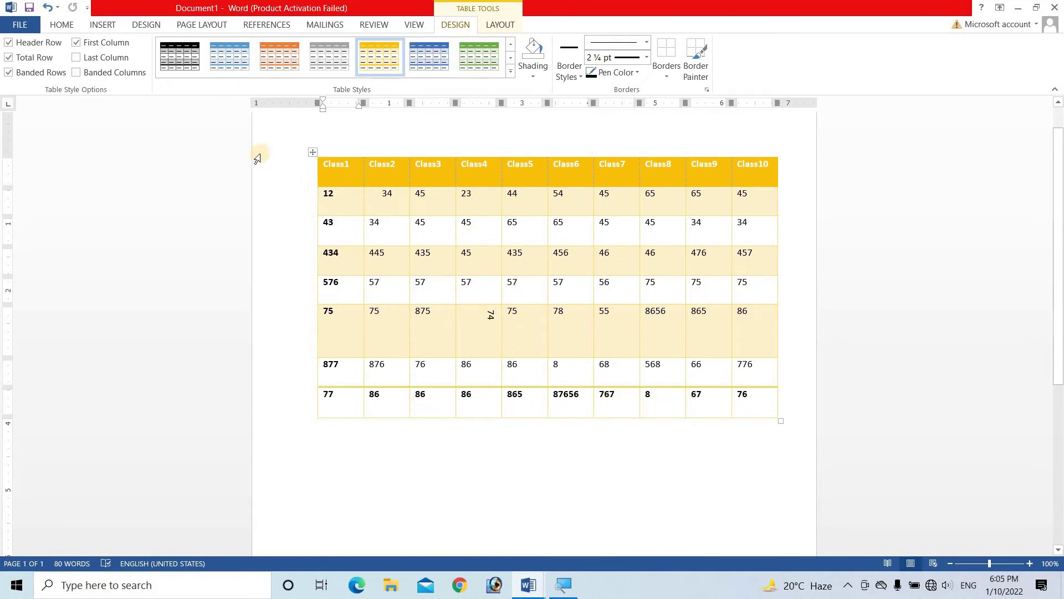
{"action": "left_click", "coordinate": [7, 73]}
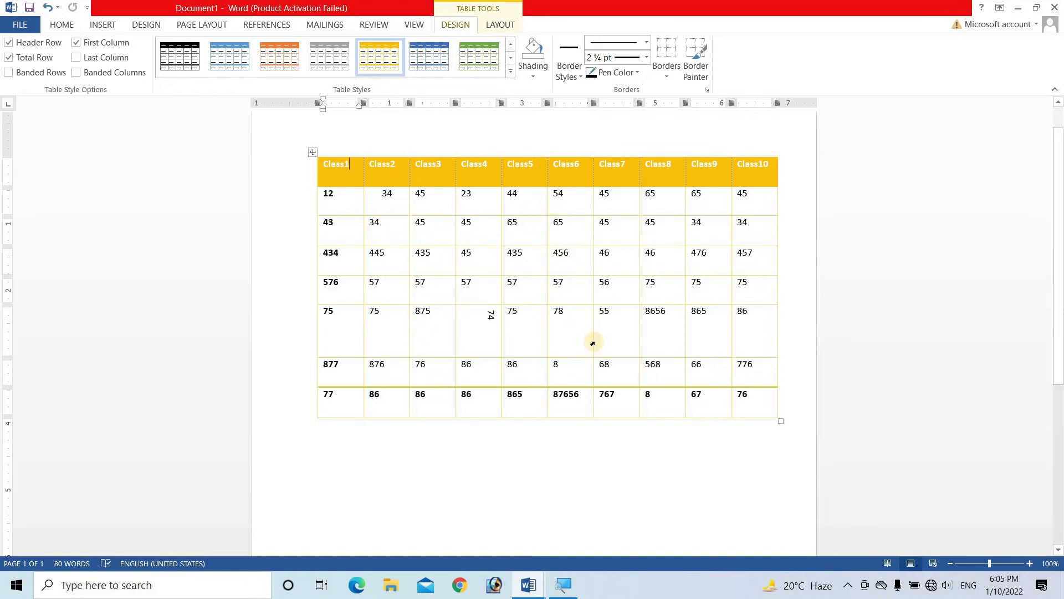
{"action": "left_click", "coordinate": [8, 73]}
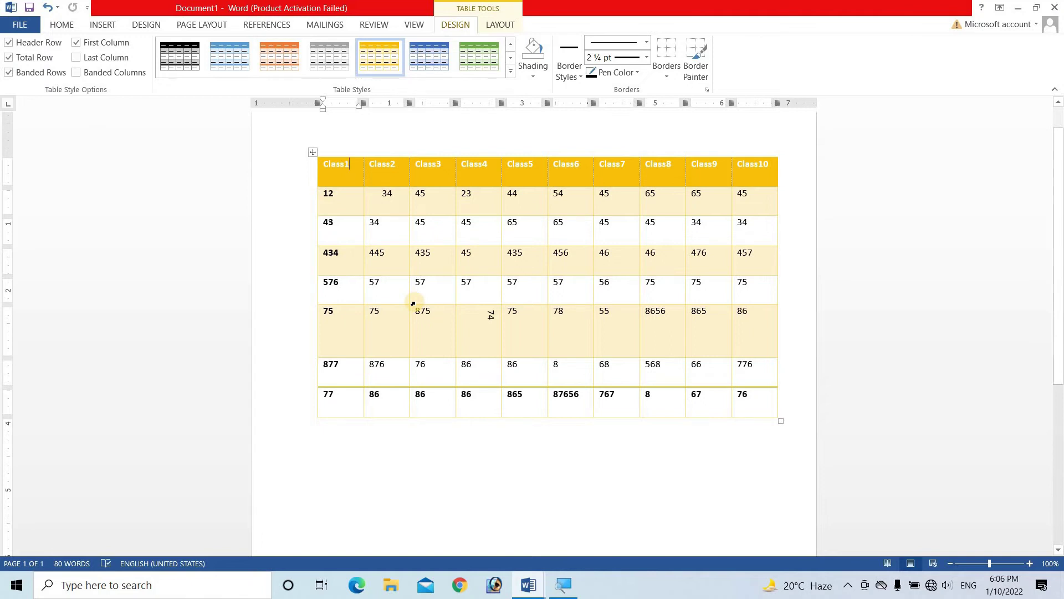
Enable Last Column and Banded Columns, keeping the First Column bold
{"action": "left_click", "coordinate": [76, 43]}
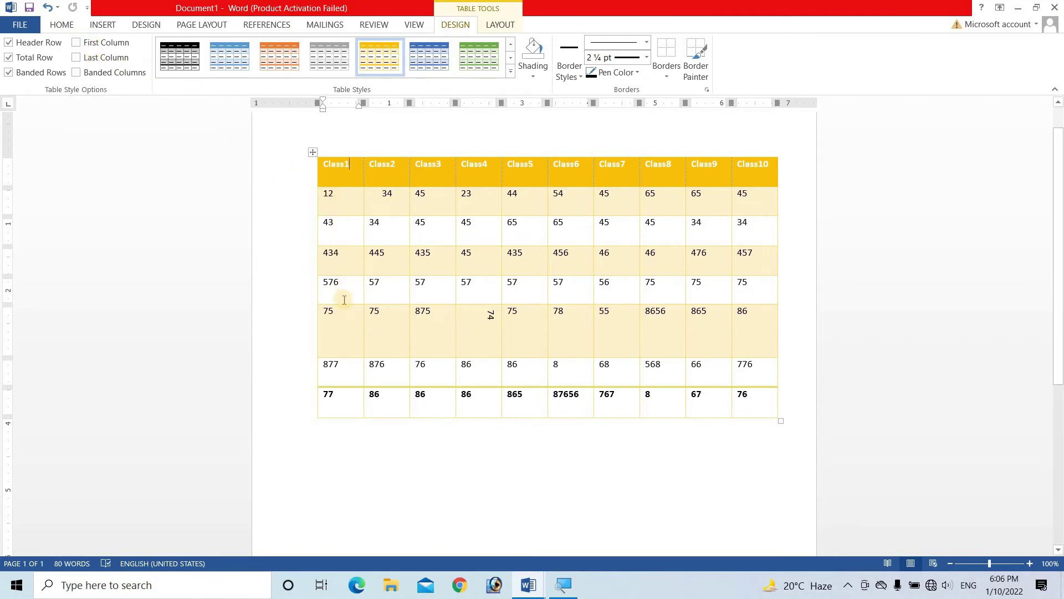
{"action": "left_click", "coordinate": [76, 43]}
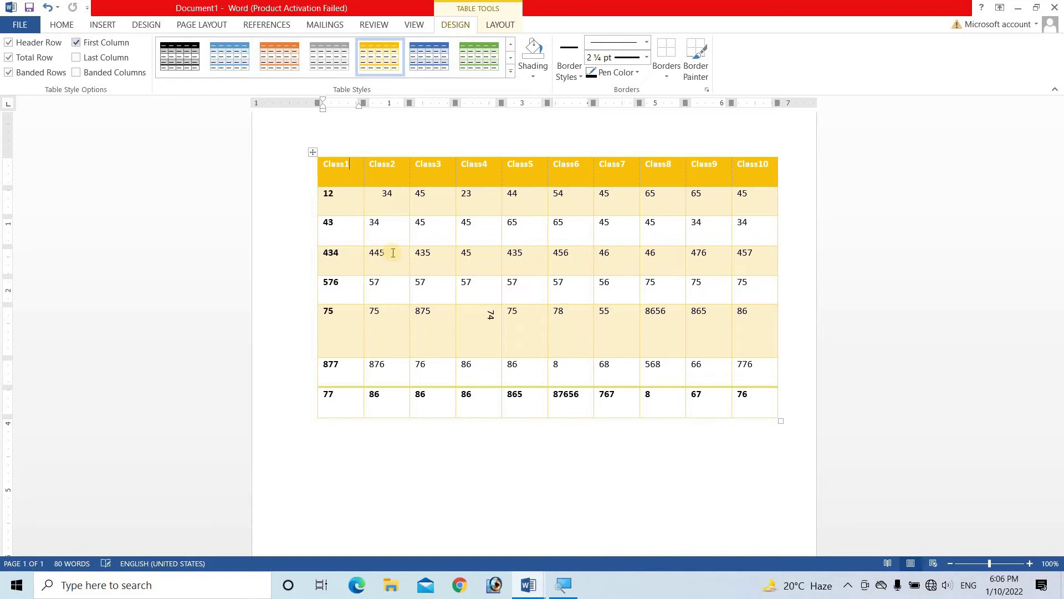
{"action": "left_click", "coordinate": [350, 169]}
{"action": "left_click", "coordinate": [77, 58]}
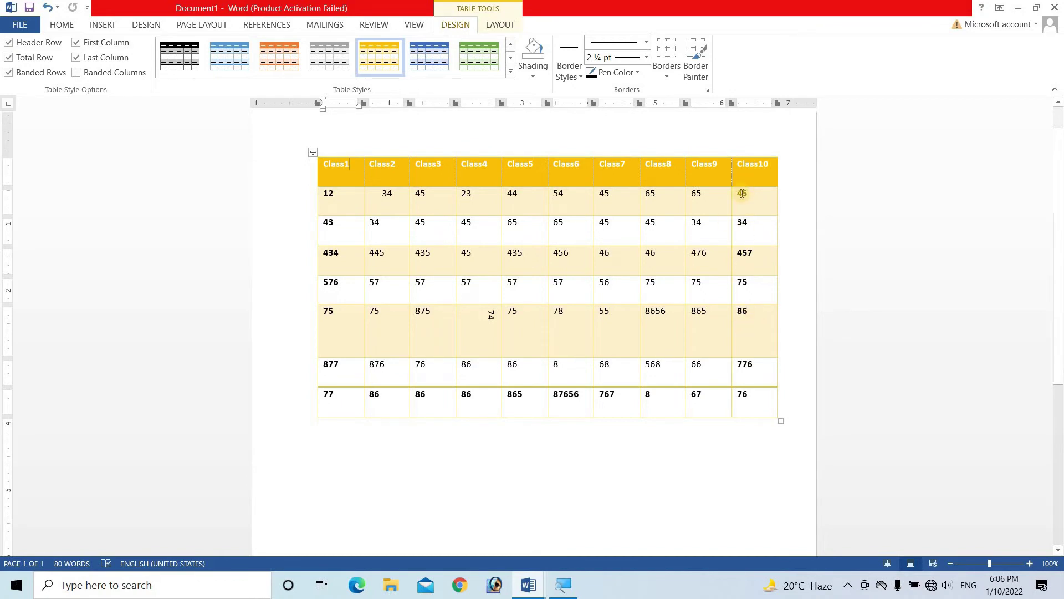
{"action": "left_click", "coordinate": [76, 73]}
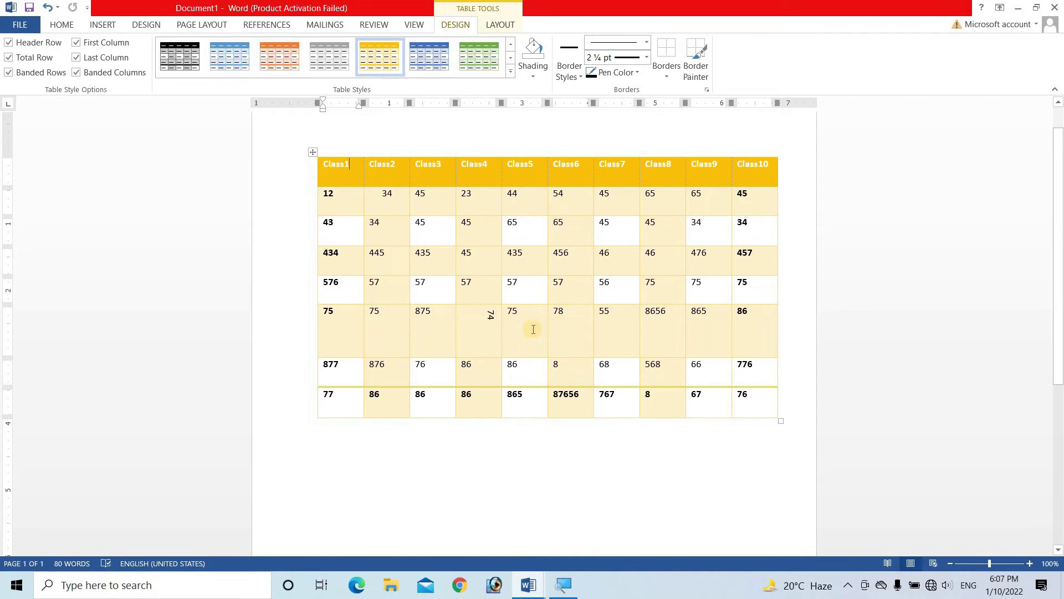
{"action": "scroll", "coordinate": [532, 332], "scroll_direction": "down", "scroll_amount": 1}
{"action": "scroll", "coordinate": [532, 330], "scroll_direction": "down", "scroll_amount": 2}
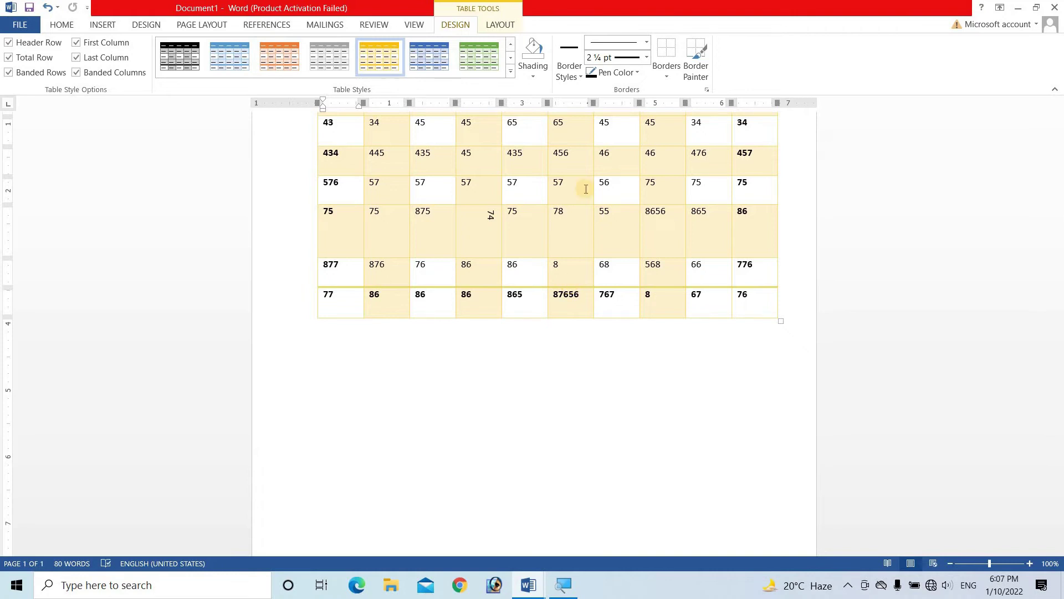
{"action": "scroll", "coordinate": [554, 219], "scroll_direction": "up", "scroll_amount": 5}
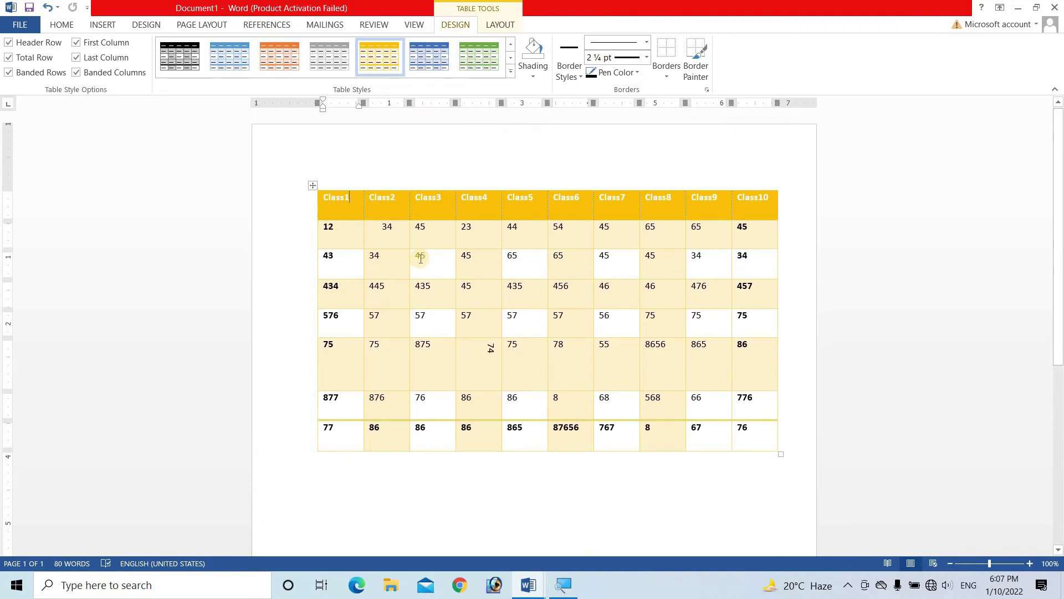
Shade the 34 cell under Class2 red
{"action": "left_click", "coordinate": [529, 76]}
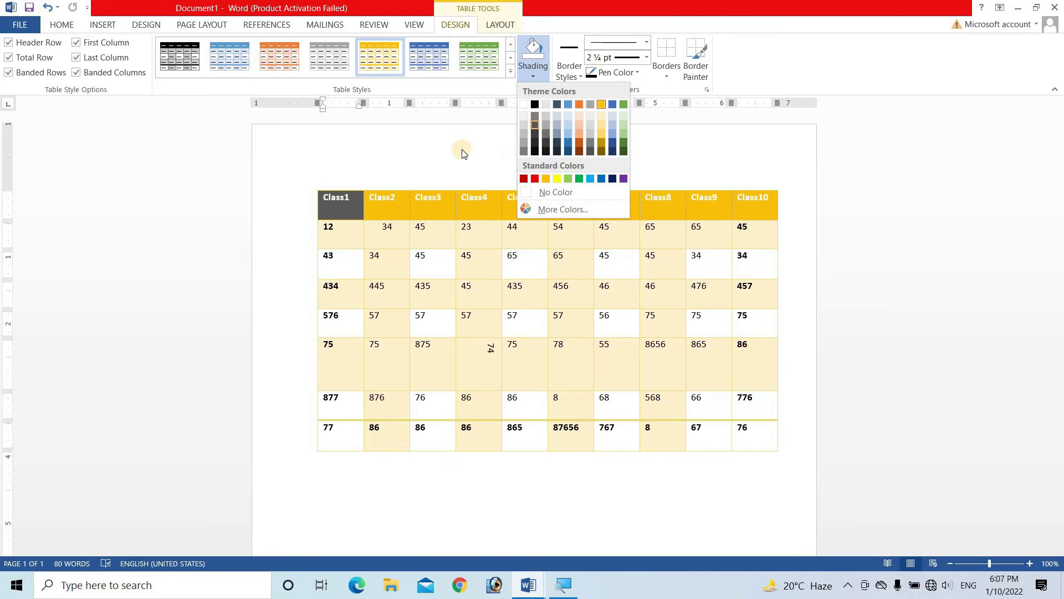
{"action": "left_click", "coordinate": [443, 183]}
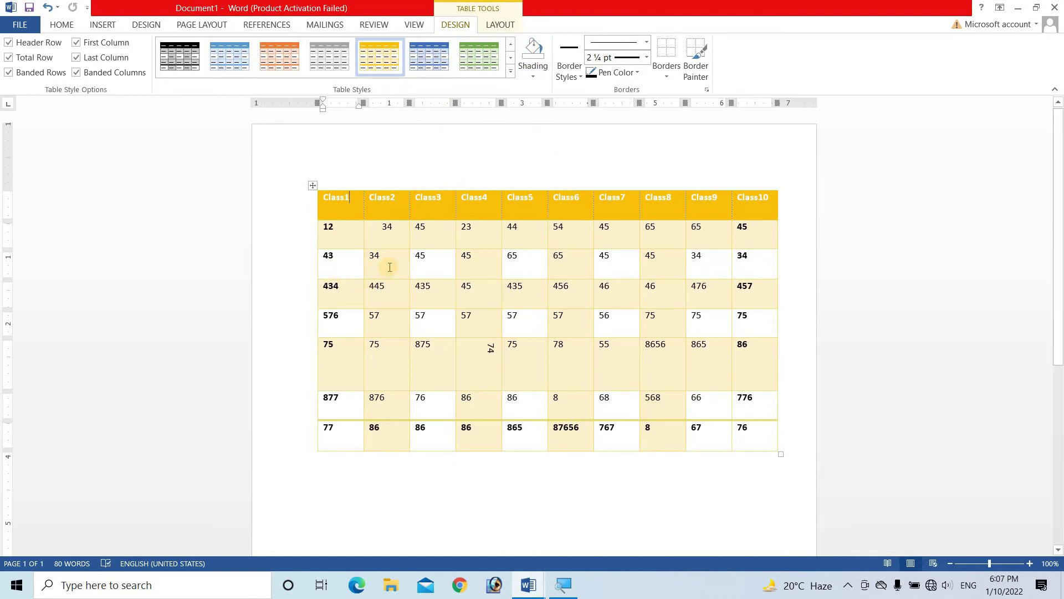
{"action": "left_click", "coordinate": [390, 267]}
{"action": "left_click", "coordinate": [528, 78]}
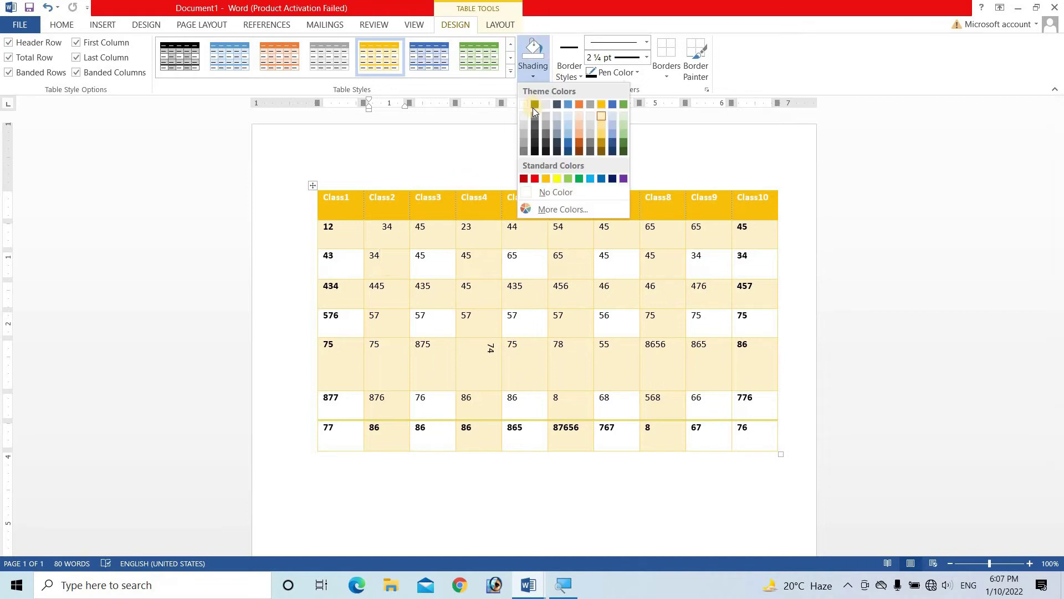
{"action": "left_click", "coordinate": [524, 178]}
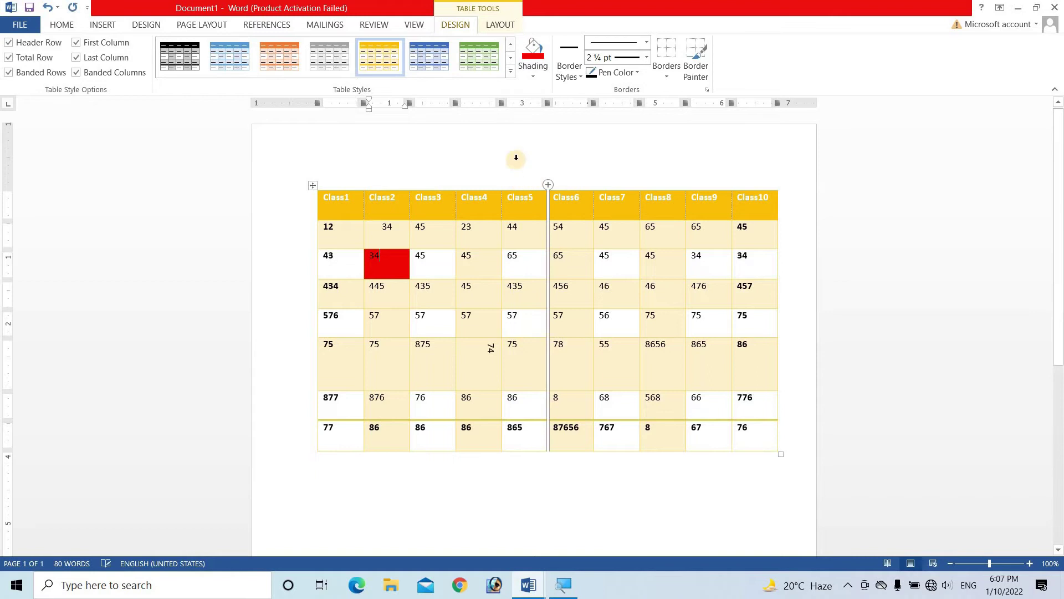
Shade the 65 cell under Class6 black and the 75 cell under Class9 yellow
{"action": "left_click", "coordinate": [580, 270]}
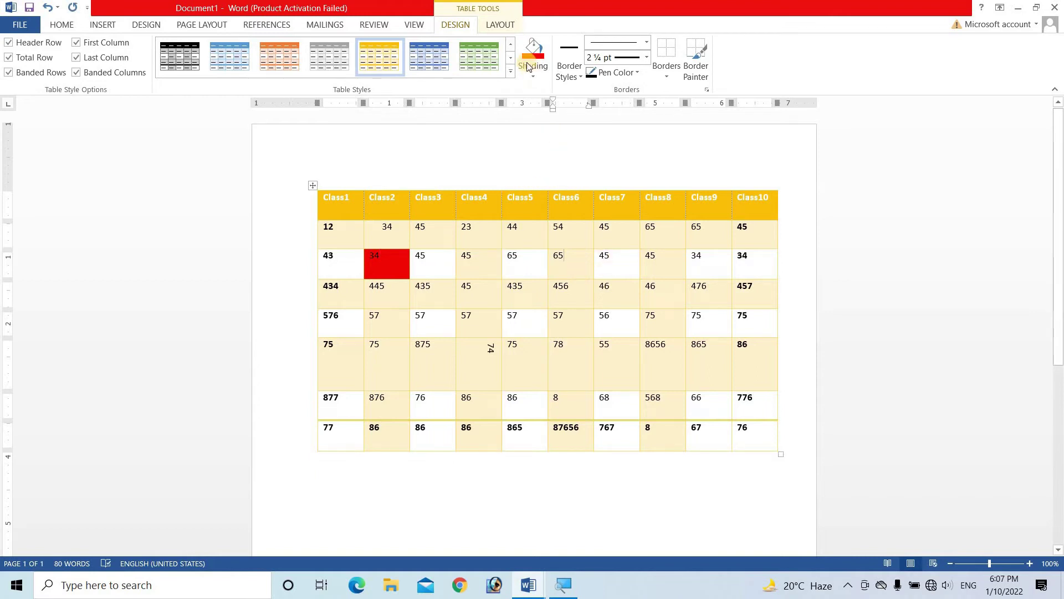
{"action": "left_click", "coordinate": [531, 75]}
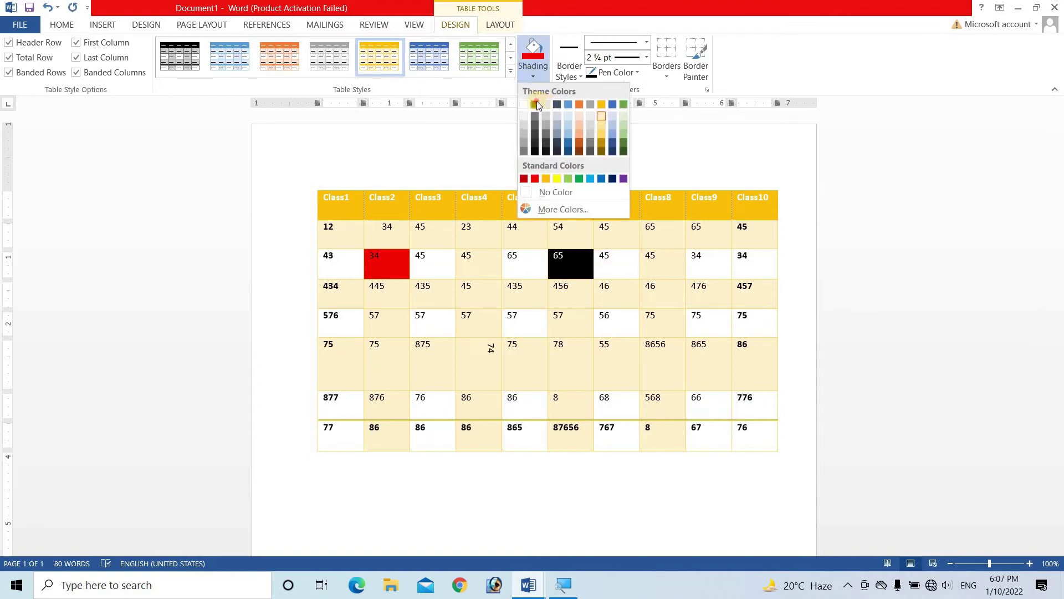
{"action": "left_click", "coordinate": [534, 104]}
{"action": "left_click", "coordinate": [709, 321]}
{"action": "left_click", "coordinate": [533, 75]}
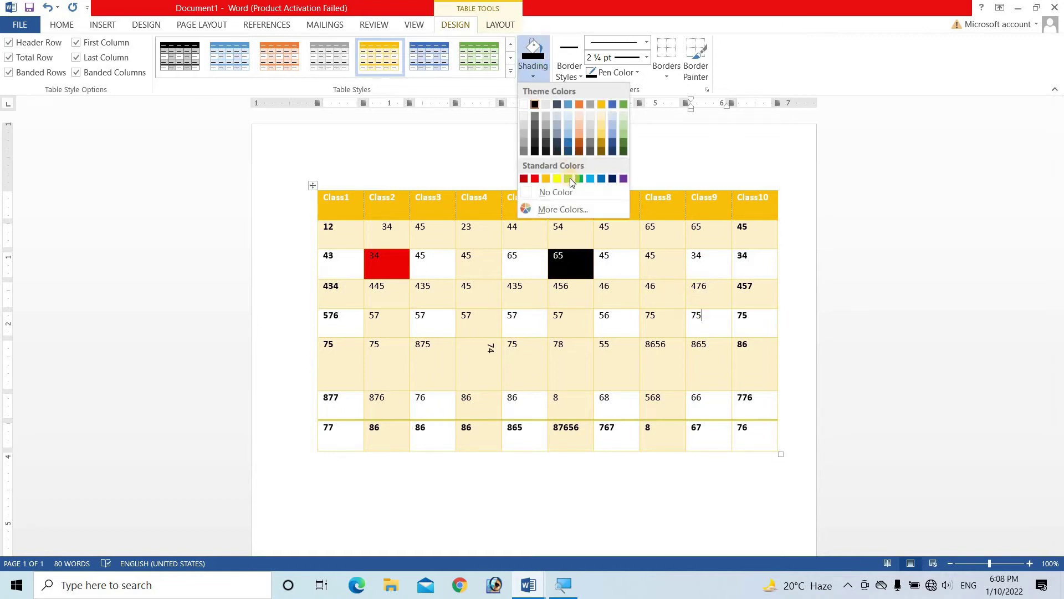
{"action": "left_click", "coordinate": [557, 178]}
{"action": "left_click", "coordinate": [566, 228]}
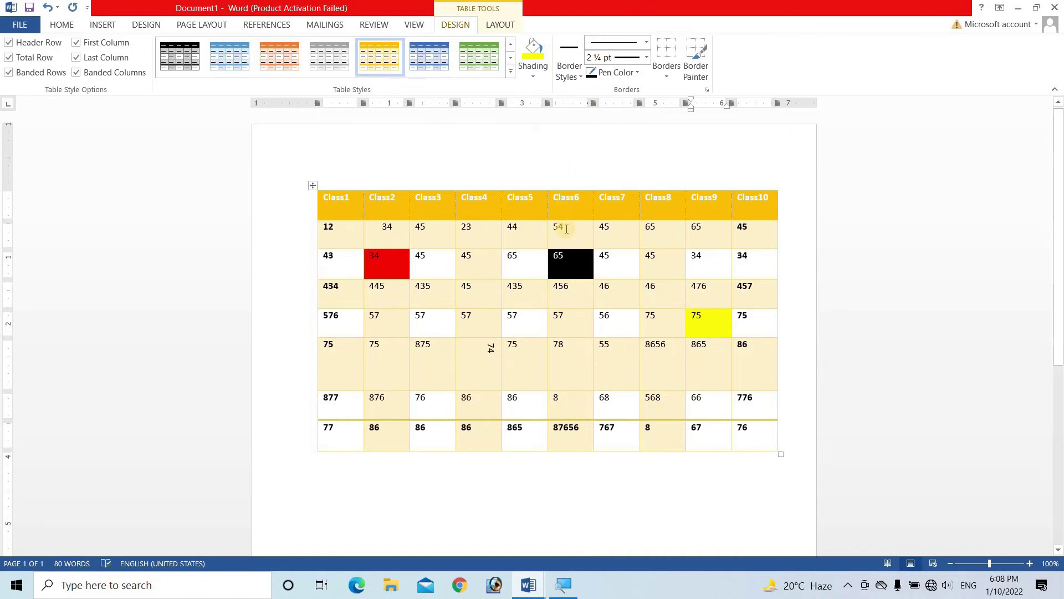
Pick a double-line border style and try painting it across the table's header and top
{"action": "left_click", "coordinate": [581, 79]}
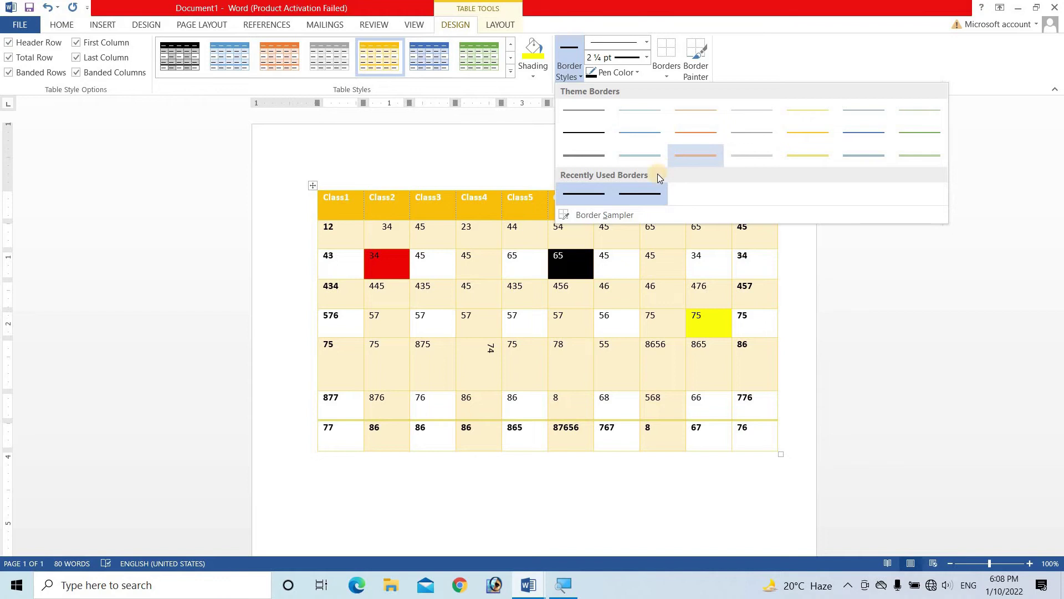
{"action": "left_click", "coordinate": [640, 155]}
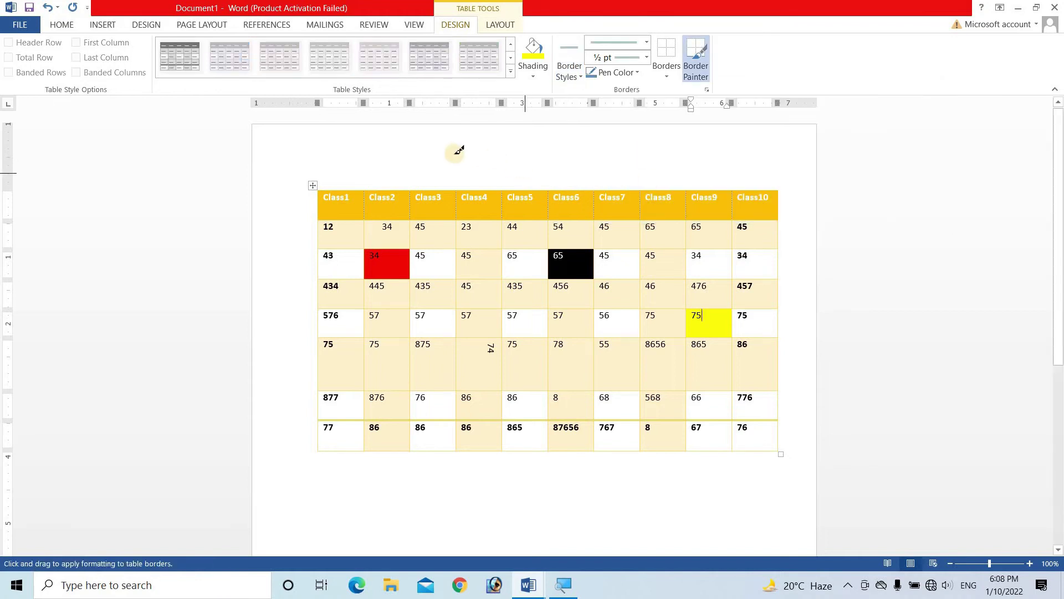
{"action": "left_click_drag", "start_coordinate": [327, 190], "coordinate": [637, 212]}
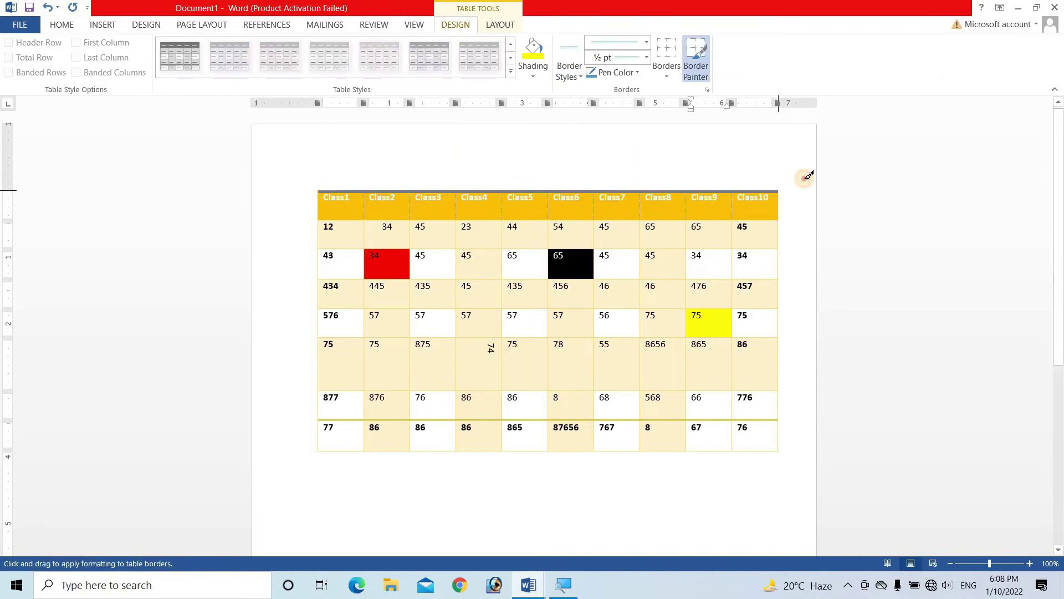
{"action": "left_click_drag", "start_coordinate": [422, 131], "coordinate": [671, 183]}
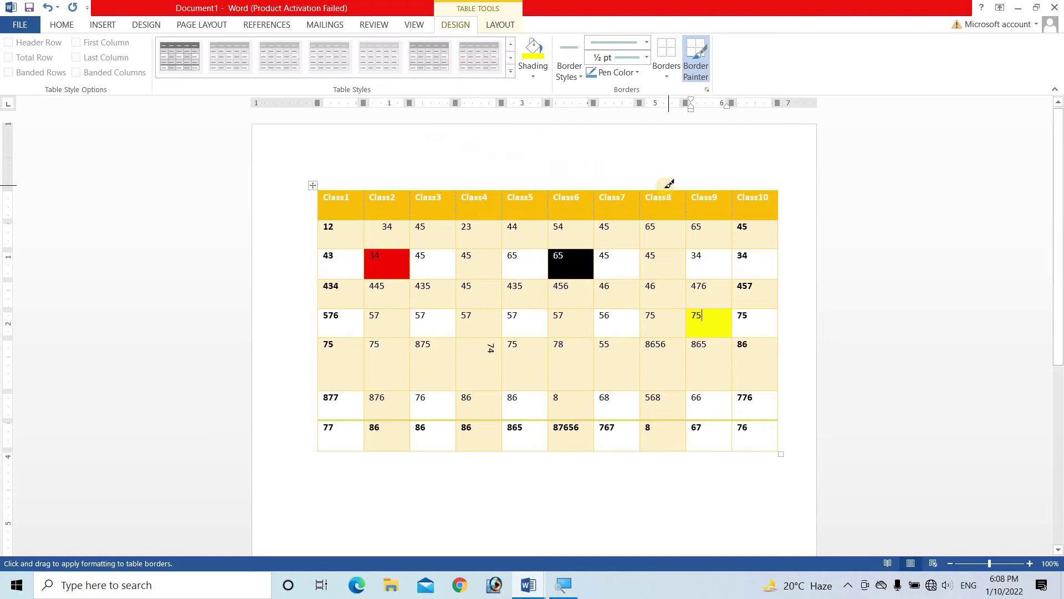
{"action": "left_click_drag", "start_coordinate": [409, 200], "coordinate": [498, 373]}
Set a light border pen colour and apply Outside Borders to the table
{"action": "left_click", "coordinate": [639, 72]}
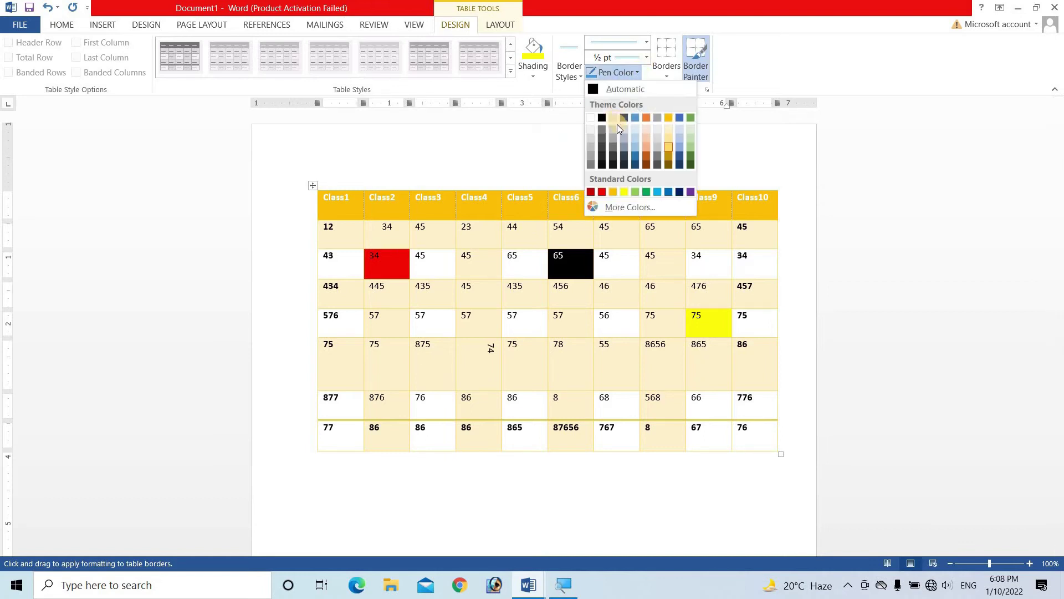
{"action": "left_click", "coordinate": [622, 162]}
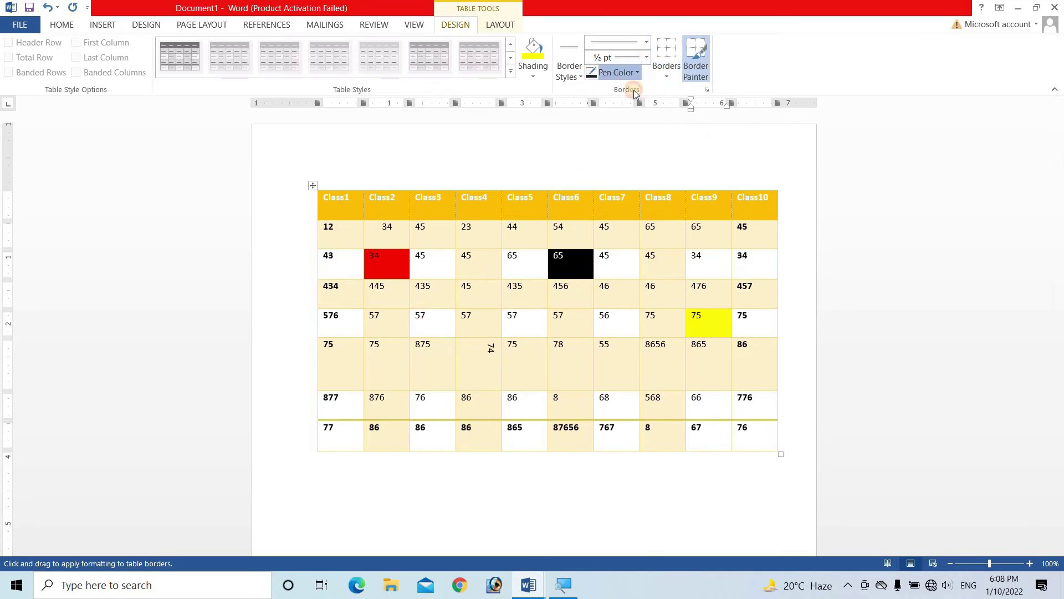
{"action": "left_click", "coordinate": [637, 73]}
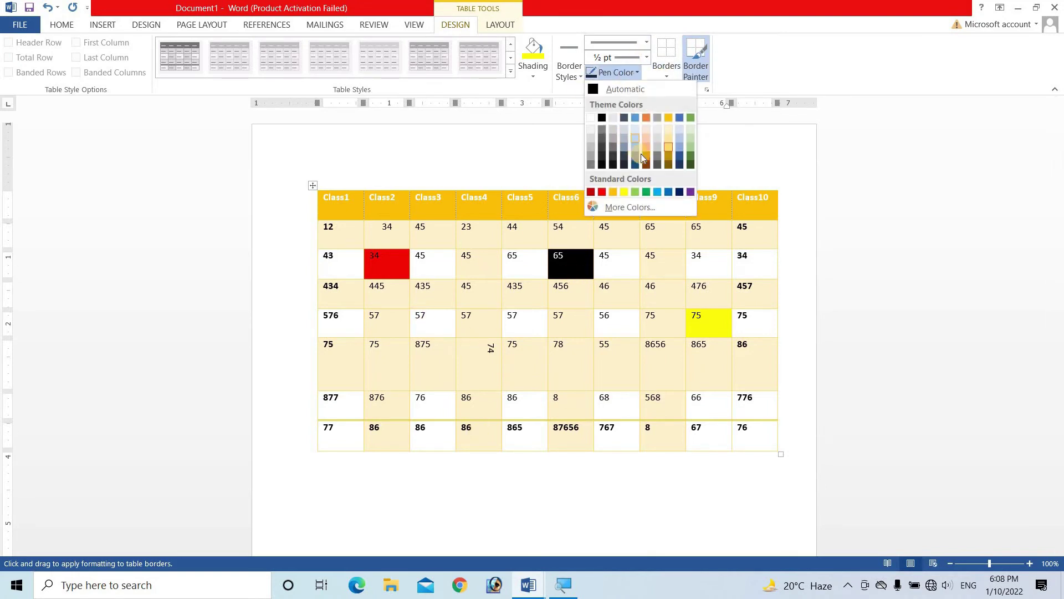
{"action": "left_click", "coordinate": [638, 117]}
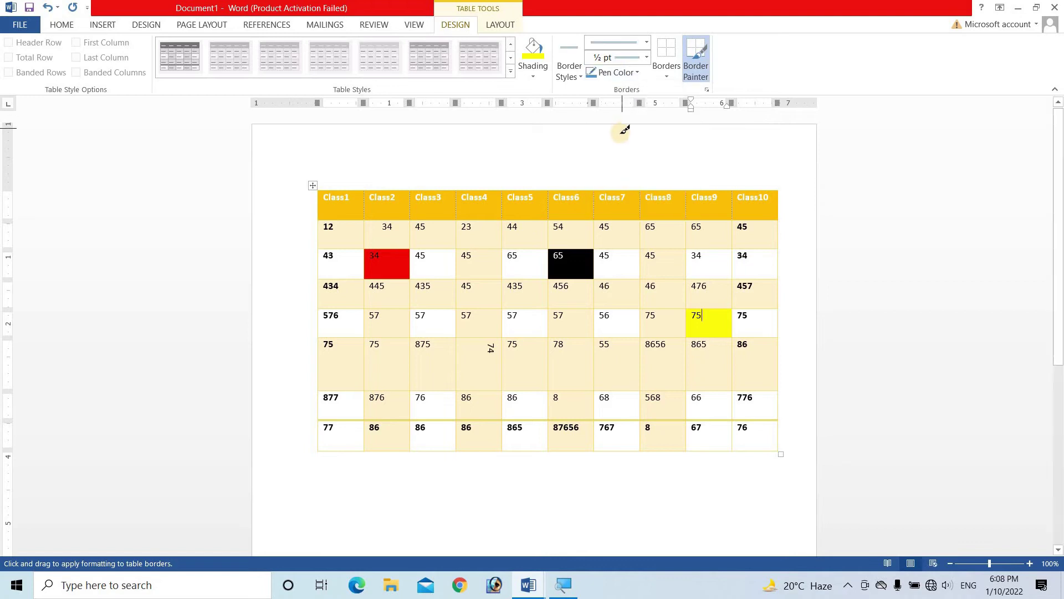
{"action": "left_click", "coordinate": [668, 76]}
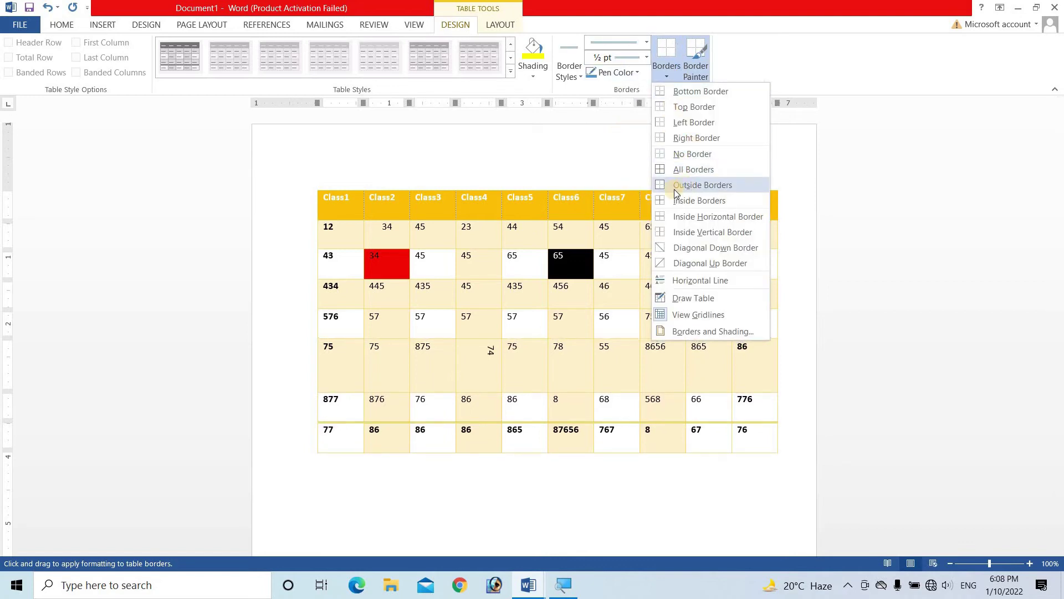
{"action": "left_click", "coordinate": [702, 185]}
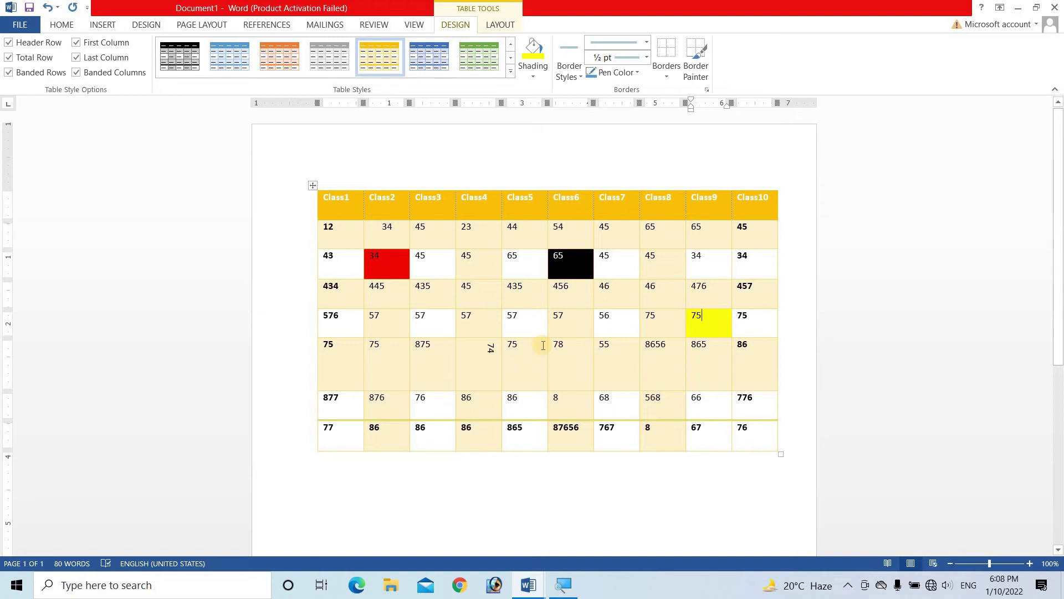
Apply All Borders to the whole table and check the grid
{"action": "left_click", "coordinate": [314, 187]}
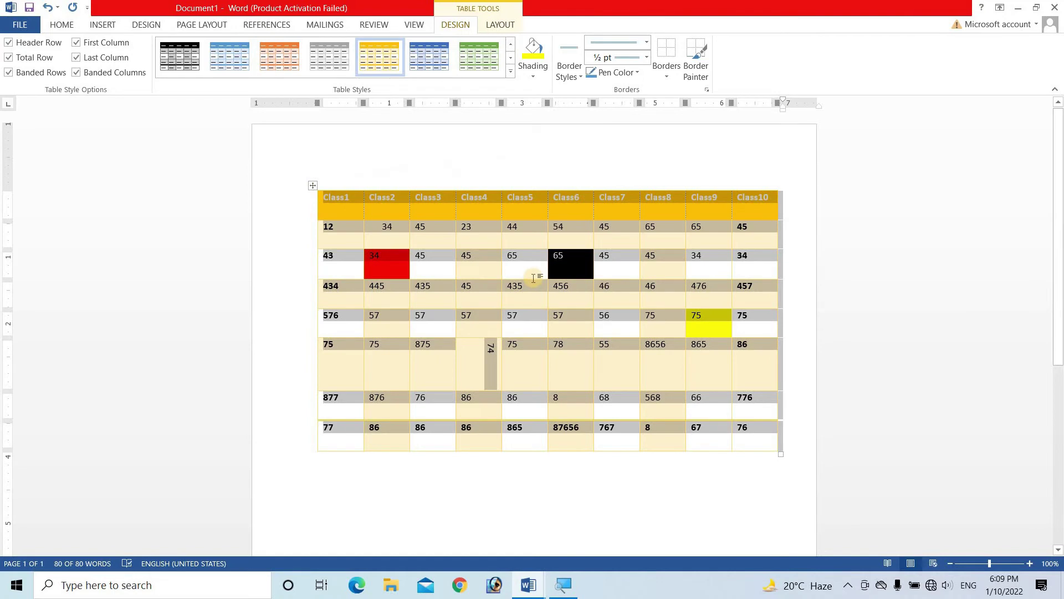
{"action": "left_click", "coordinate": [667, 79]}
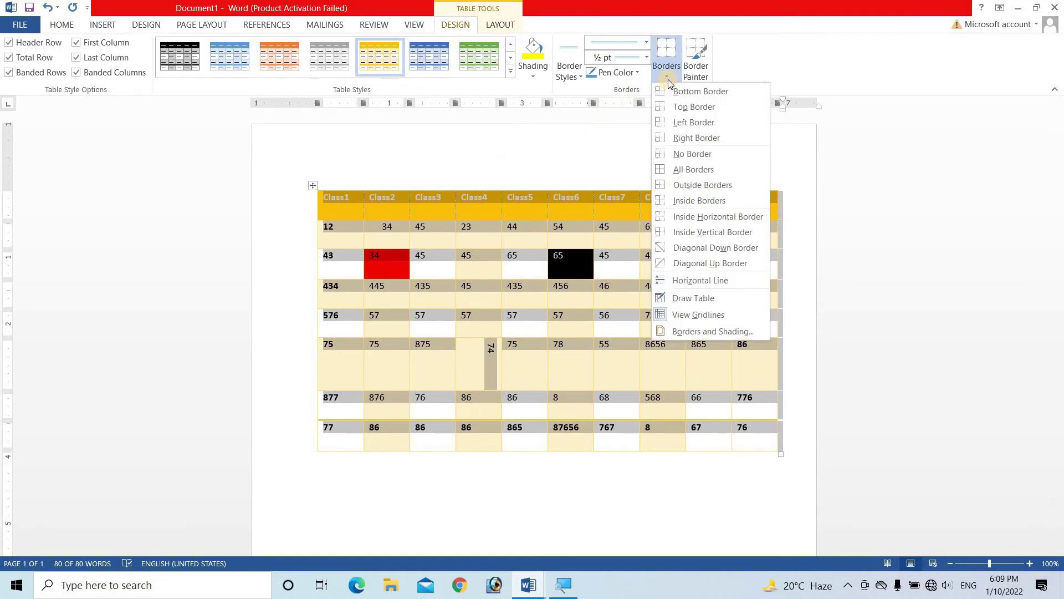
{"action": "left_click", "coordinate": [690, 170]}
{"action": "left_click", "coordinate": [578, 478]}
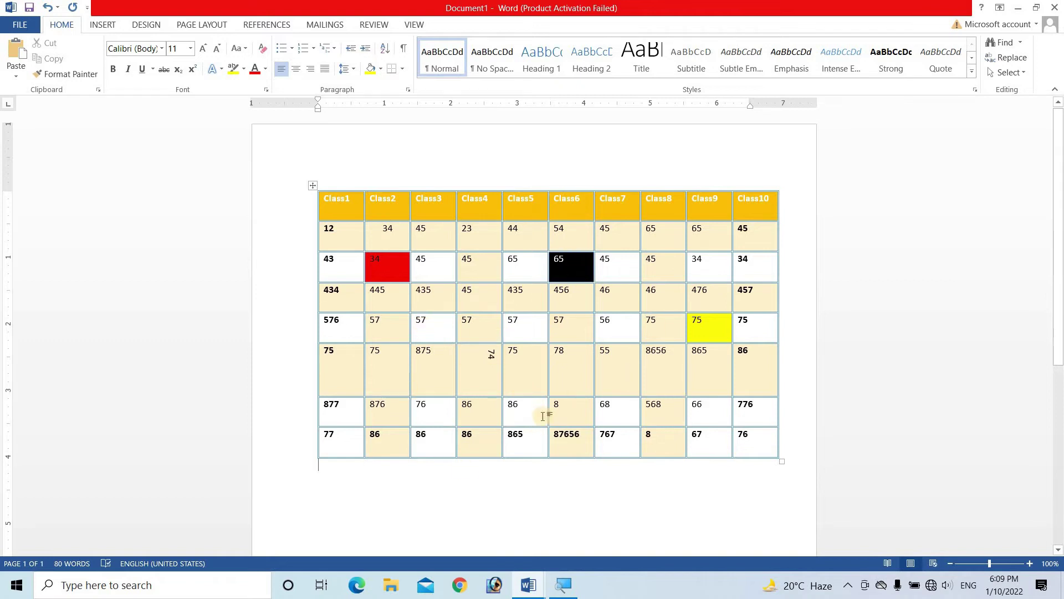
{"action": "left_click", "coordinate": [313, 185]}
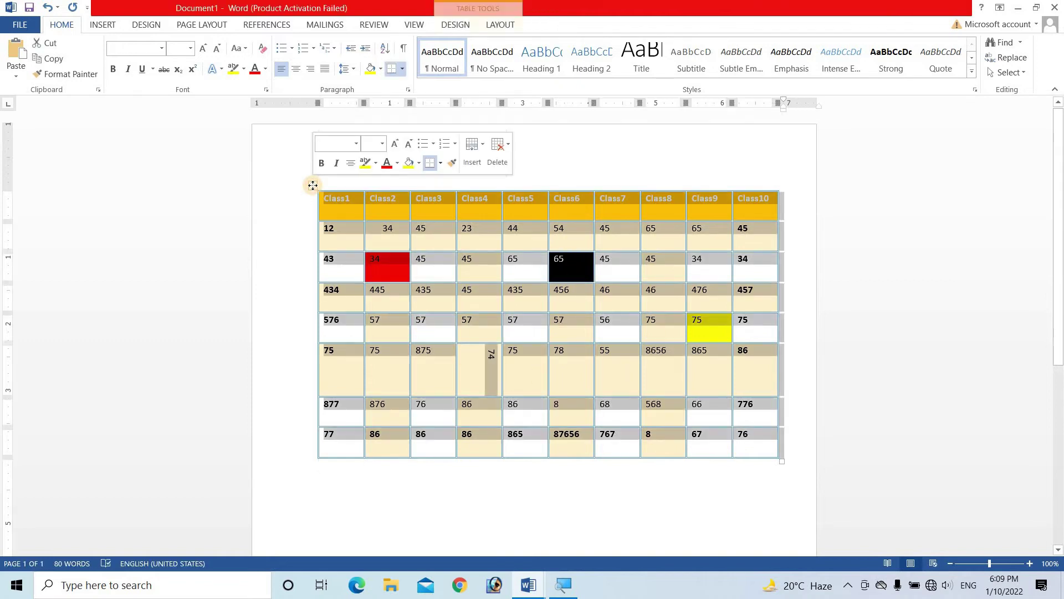
{"action": "left_click", "coordinate": [451, 26]}
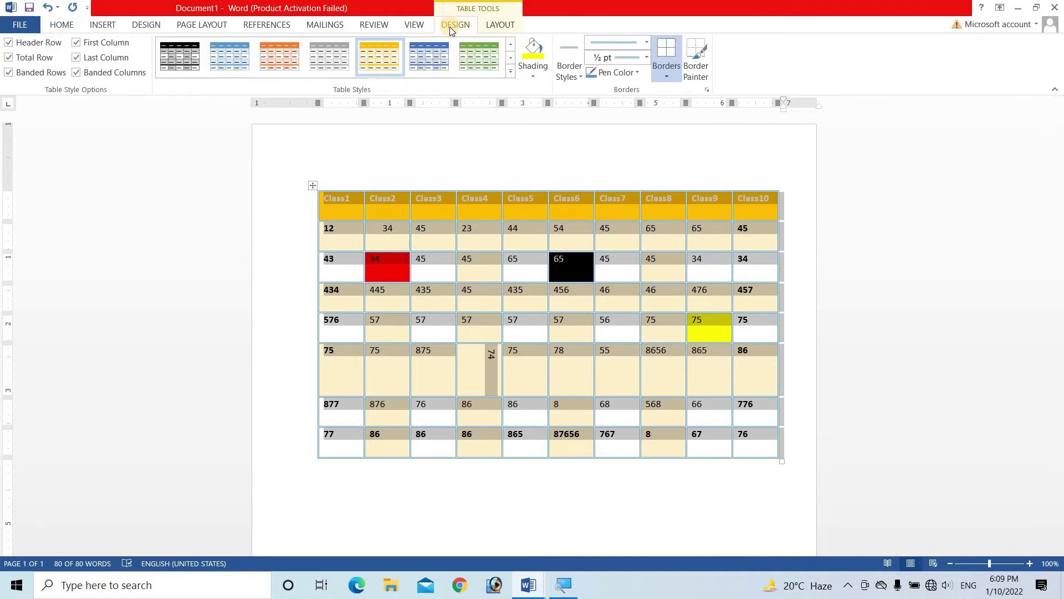
{"action": "left_click", "coordinate": [667, 76]}
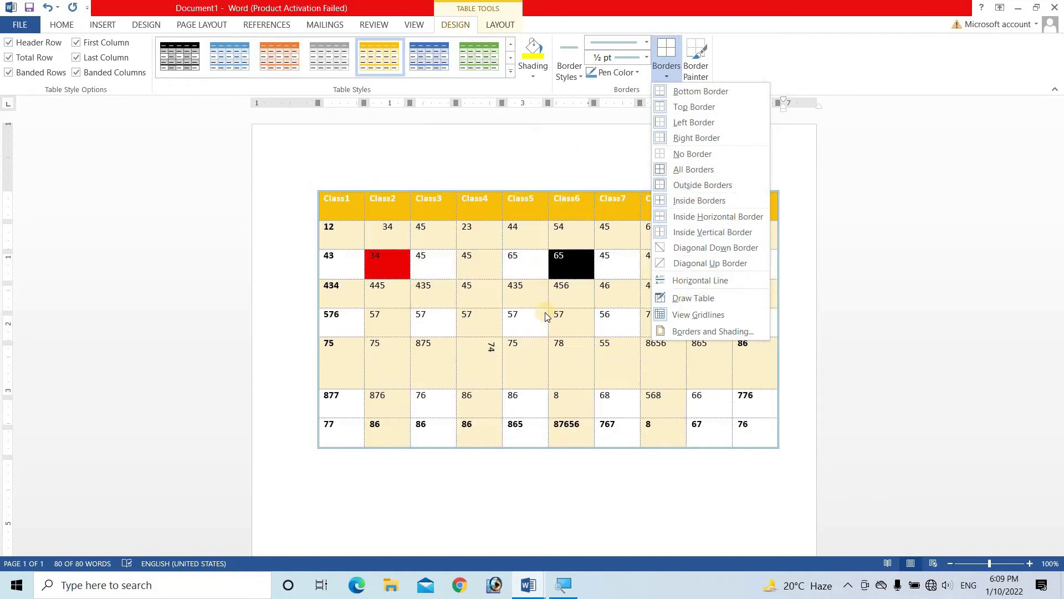
{"action": "left_click", "coordinate": [533, 320]}
Set the border pen colour to black and reapply All Borders to every cell
{"action": "left_click", "coordinate": [559, 228]}
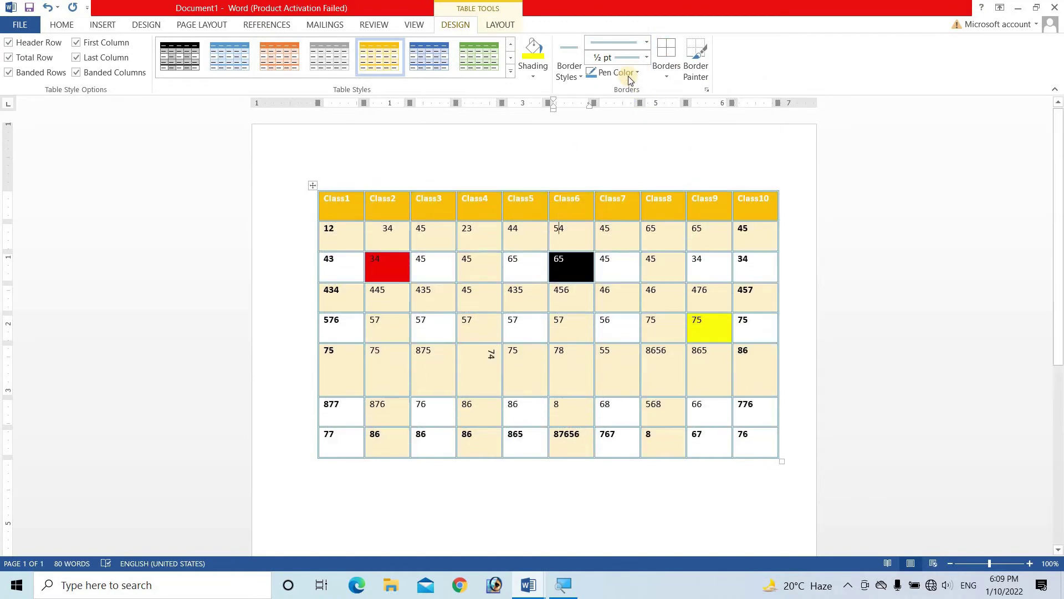
{"action": "left_click", "coordinate": [622, 74]}
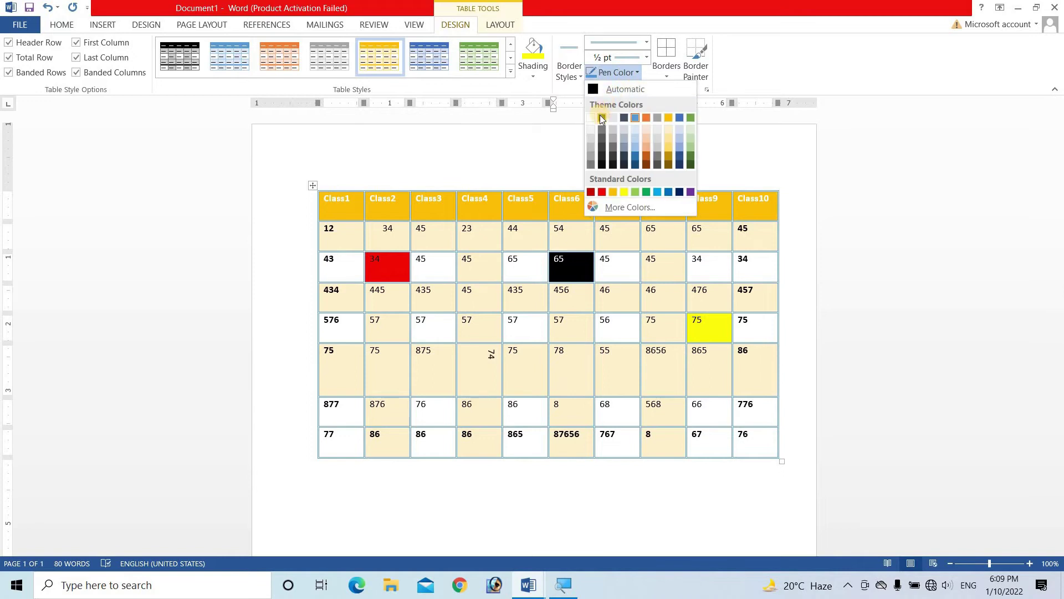
{"action": "left_click", "coordinate": [600, 114]}
{"action": "left_click", "coordinate": [666, 76]}
{"action": "left_click", "coordinate": [441, 145]}
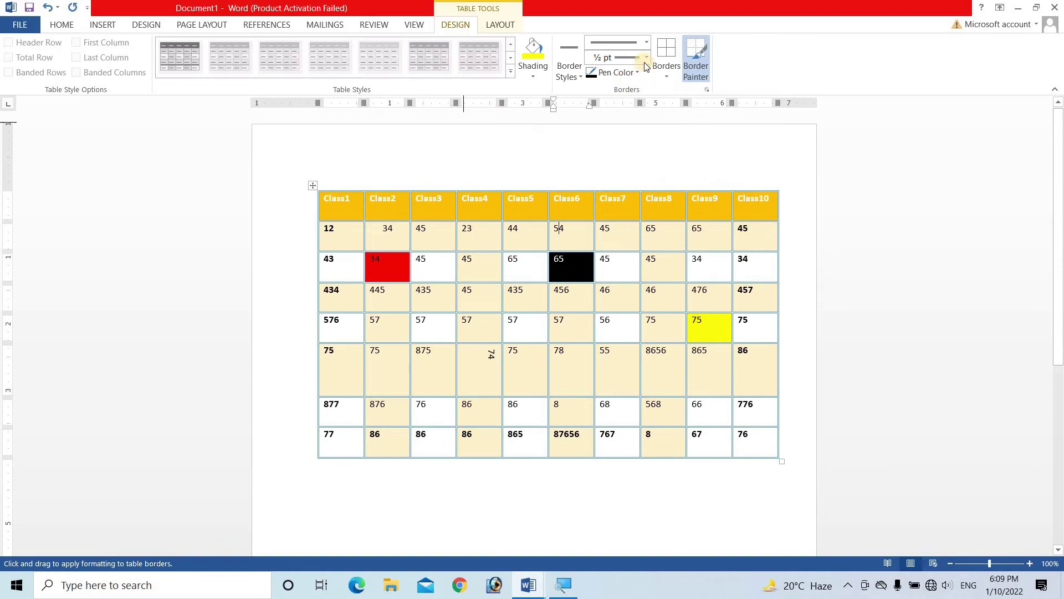
{"action": "left_click", "coordinate": [312, 185]}
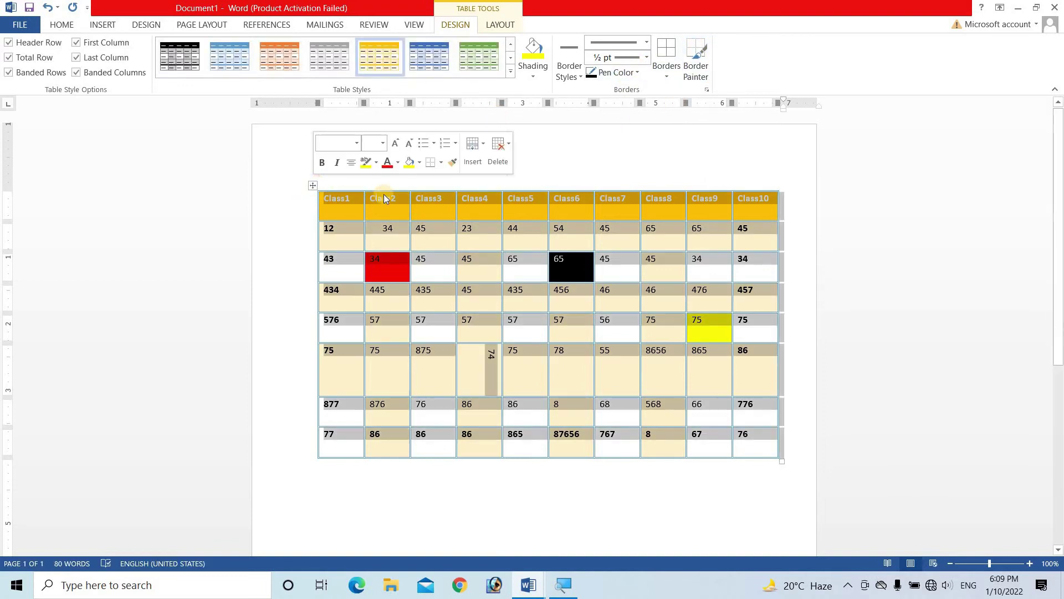
{"action": "left_click", "coordinate": [664, 75]}
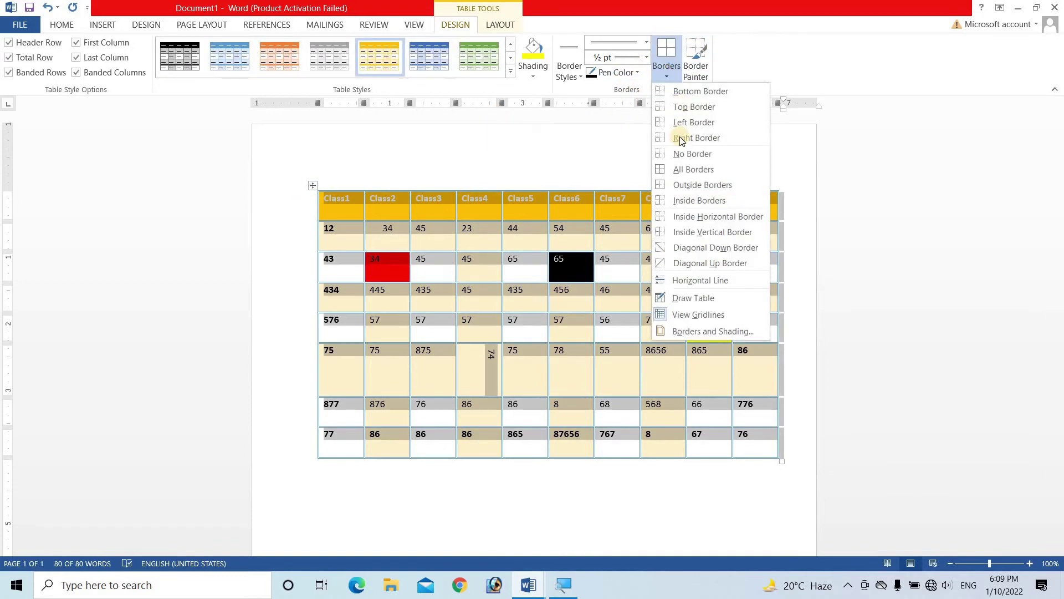
{"action": "left_click", "coordinate": [687, 166]}
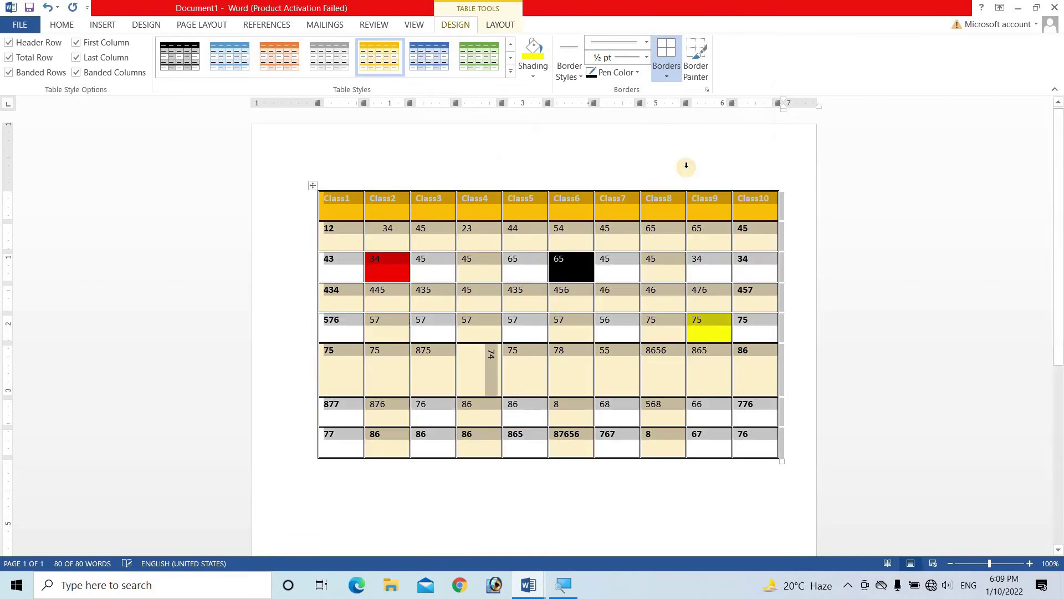
{"action": "left_click", "coordinate": [637, 501]}
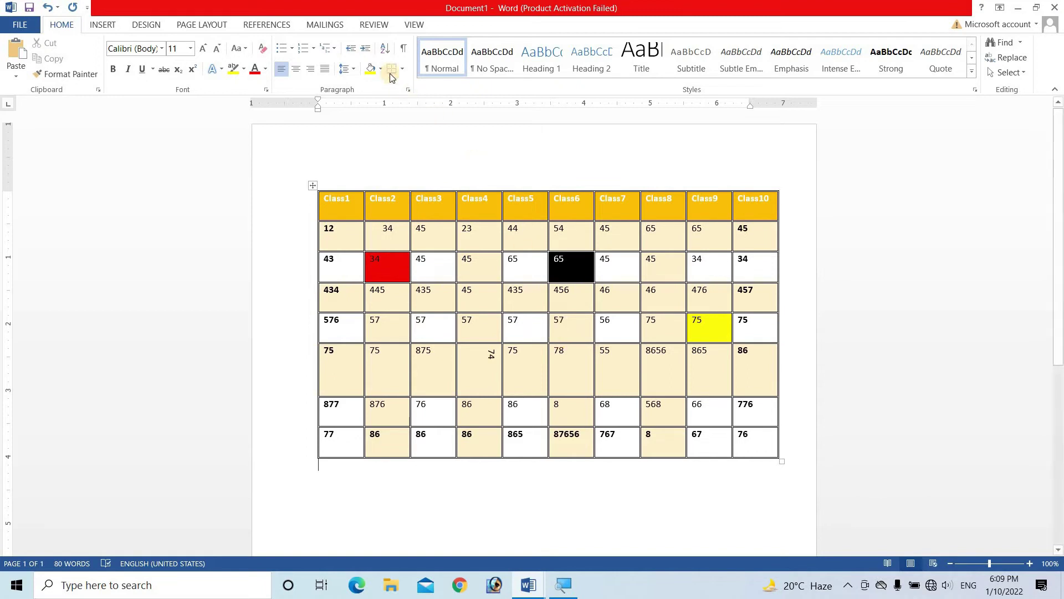
Turn on Border Painter on Table Tools Design with the caret inside the table
{"action": "left_click", "coordinate": [423, 233]}
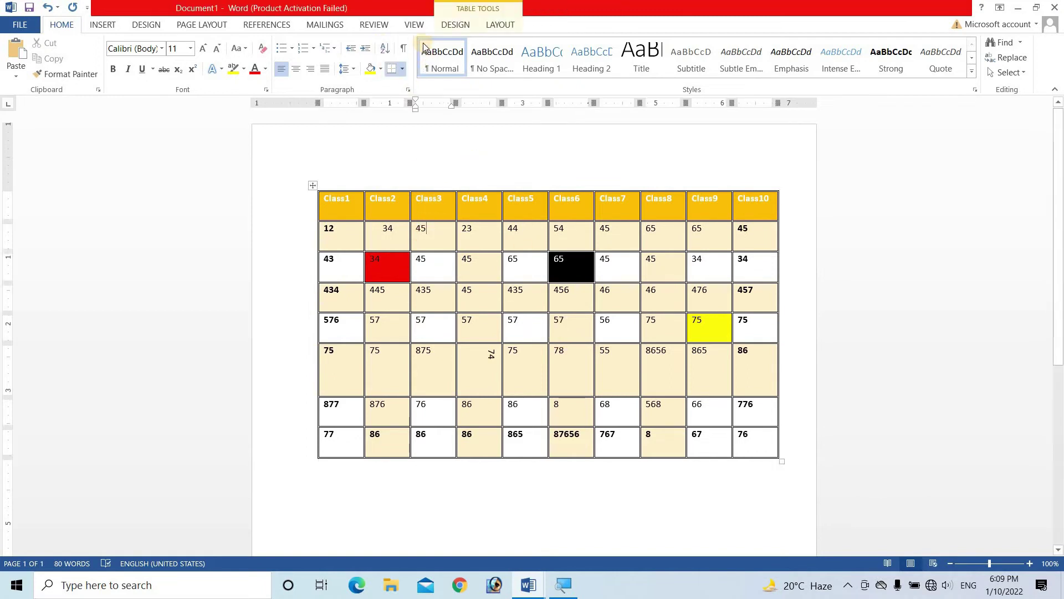
{"action": "left_click", "coordinate": [463, 26]}
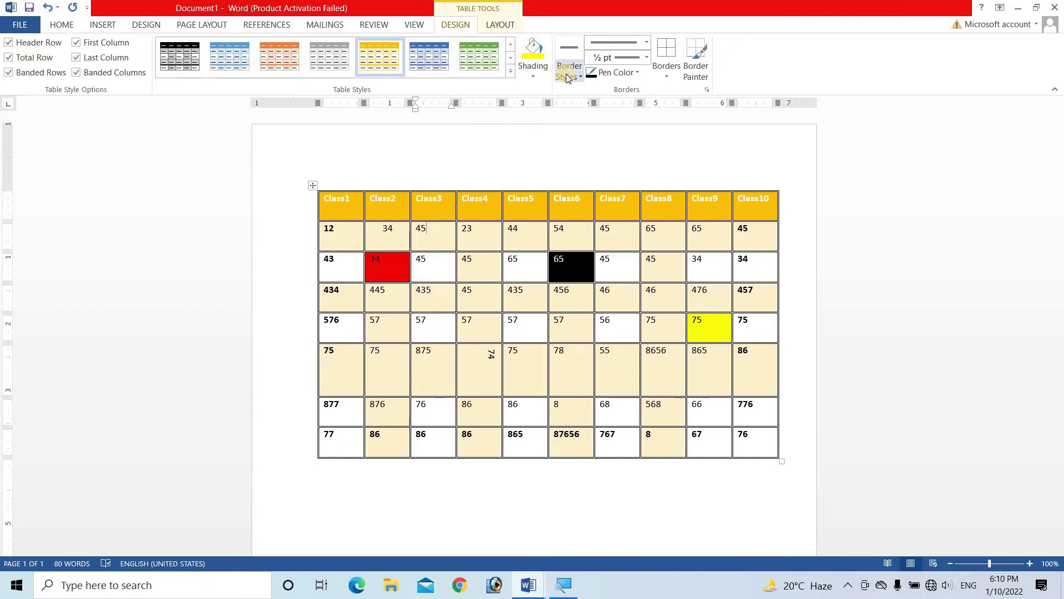
{"action": "left_click", "coordinate": [696, 81]}
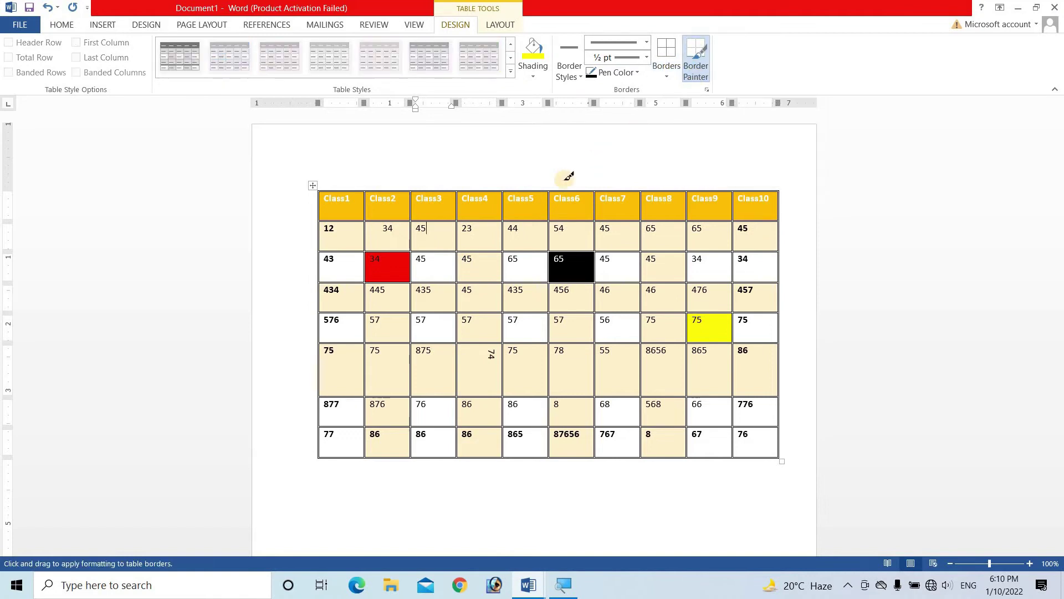
{"action": "left_click", "coordinate": [412, 321]}
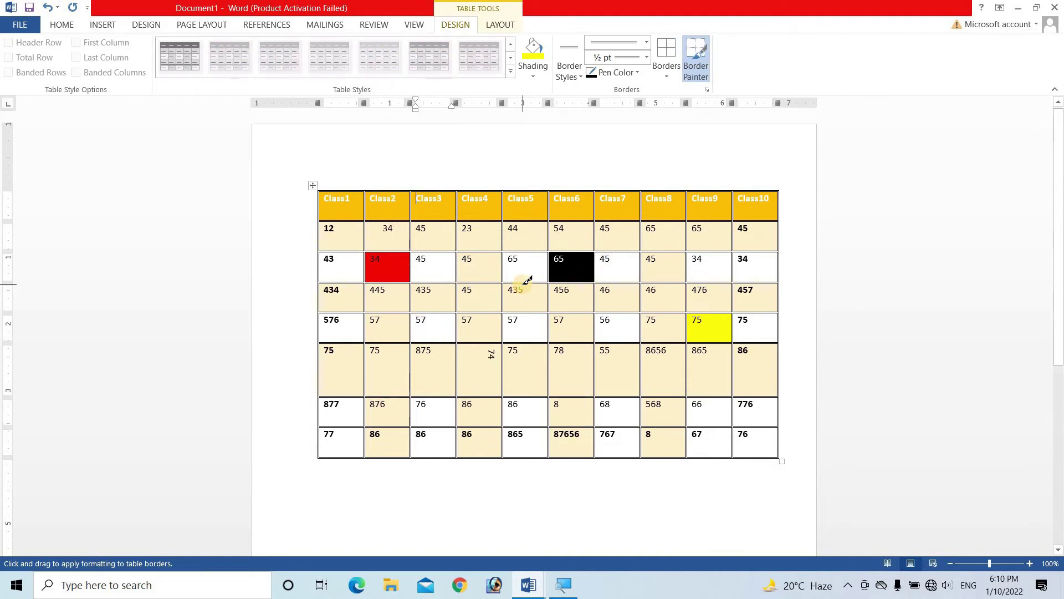
Select only the cell holding 12 via Layout > Select > Select Cell
{"action": "left_click", "coordinate": [499, 26]}
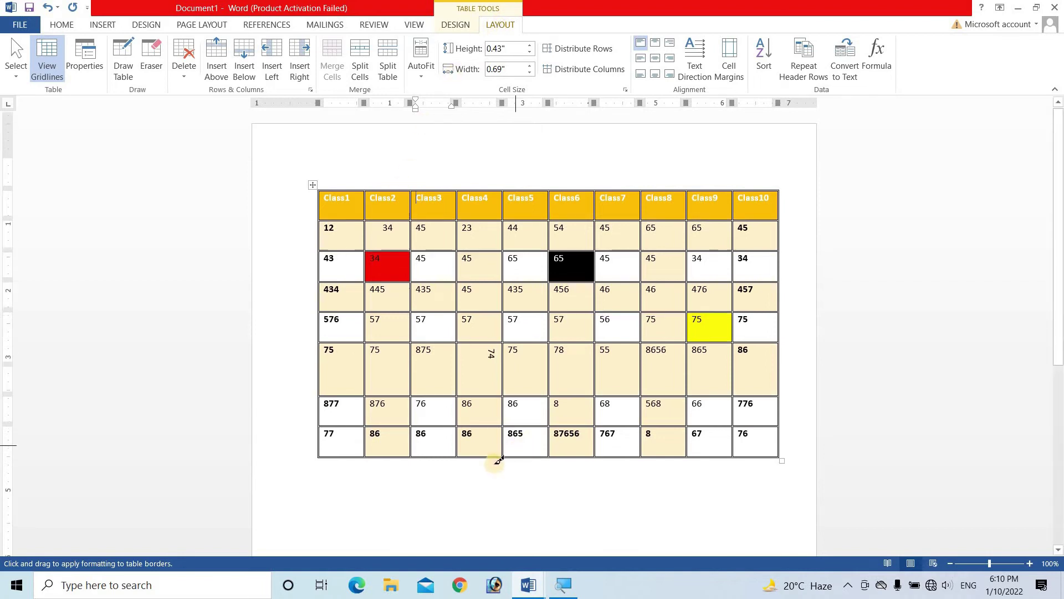
{"action": "scroll", "coordinate": [465, 389], "scroll_direction": "down", "scroll_amount": 1}
{"action": "left_click", "coordinate": [442, 351]}
{"action": "scroll", "coordinate": [444, 346], "scroll_direction": "up", "scroll_amount": 1}
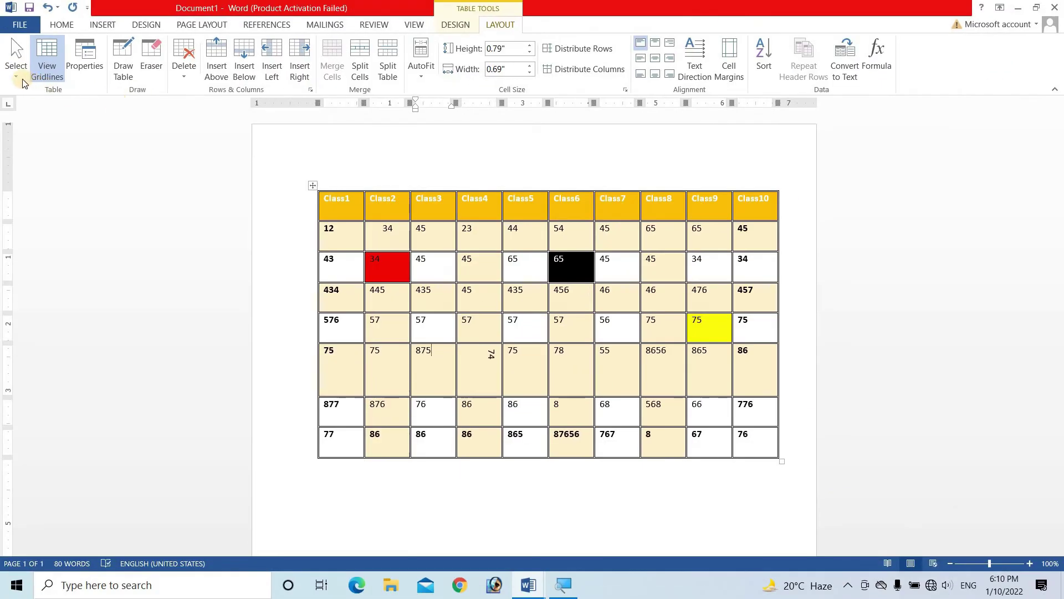
{"action": "left_click", "coordinate": [21, 80]}
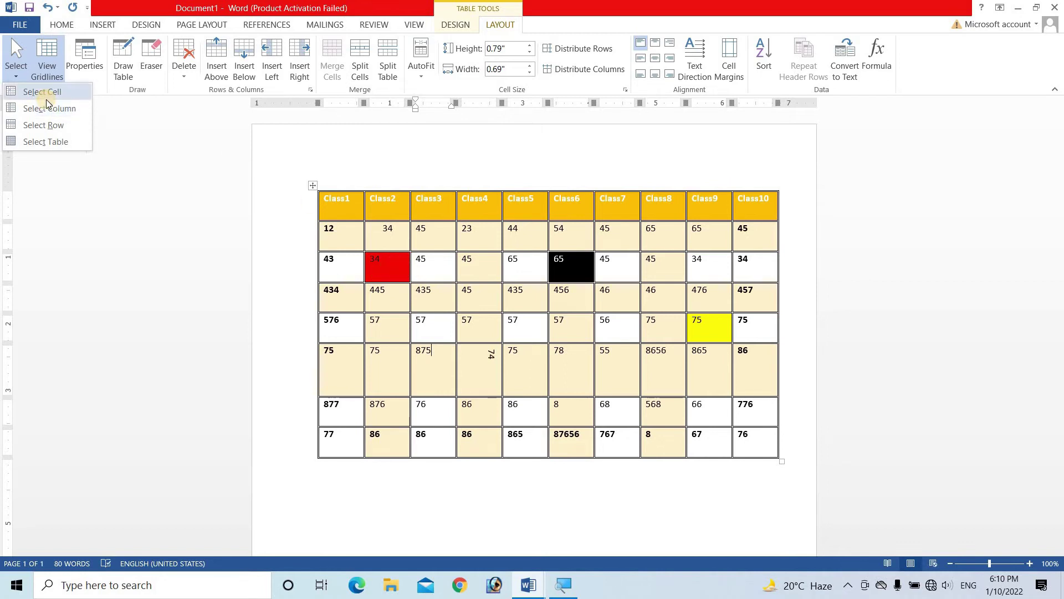
{"action": "left_click", "coordinate": [147, 213]}
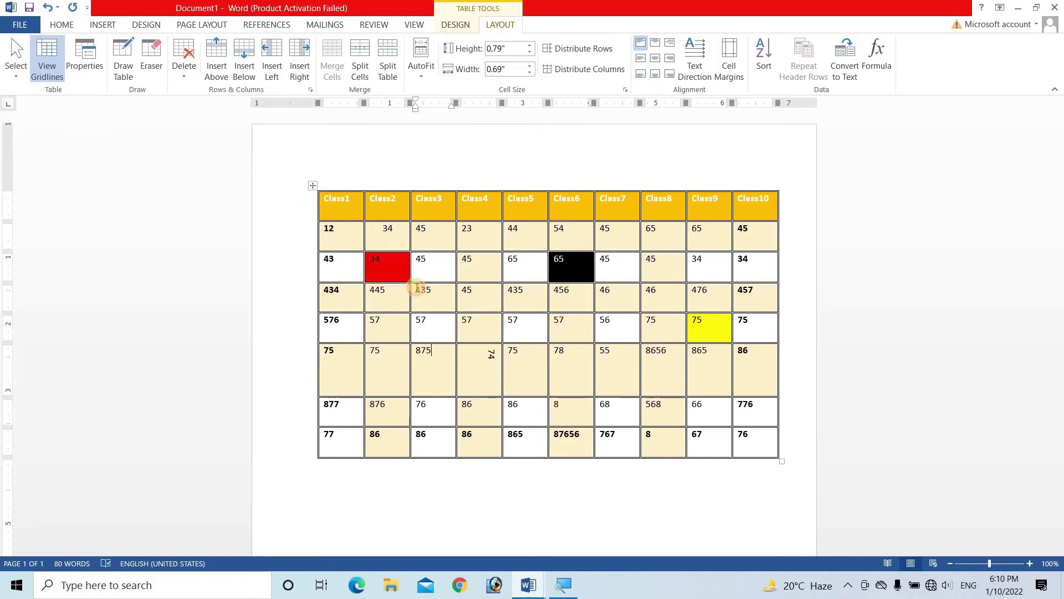
{"action": "left_click", "coordinate": [349, 235]}
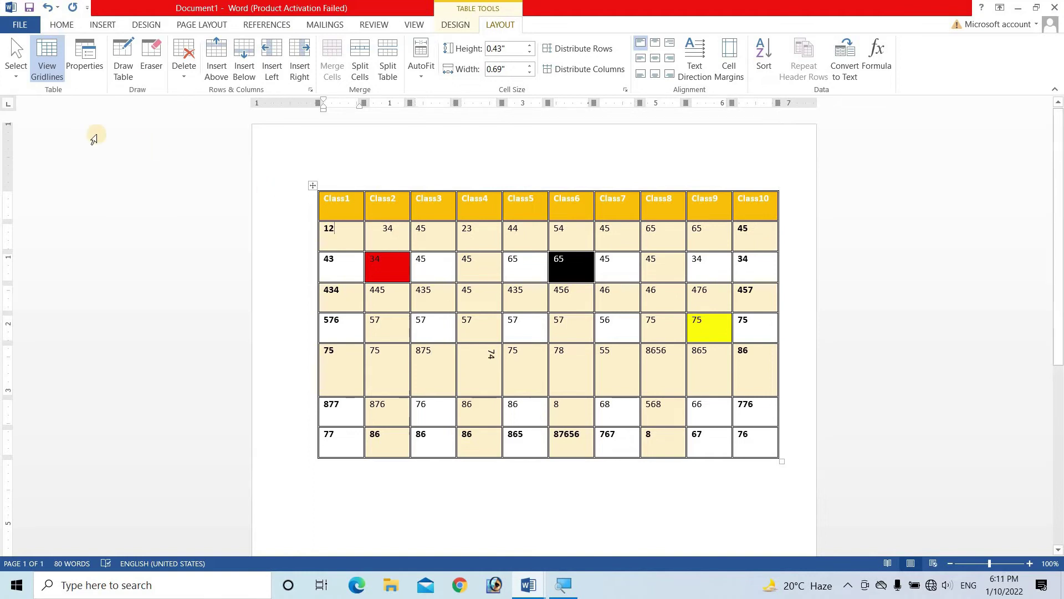
{"action": "left_click", "coordinate": [8, 79]}
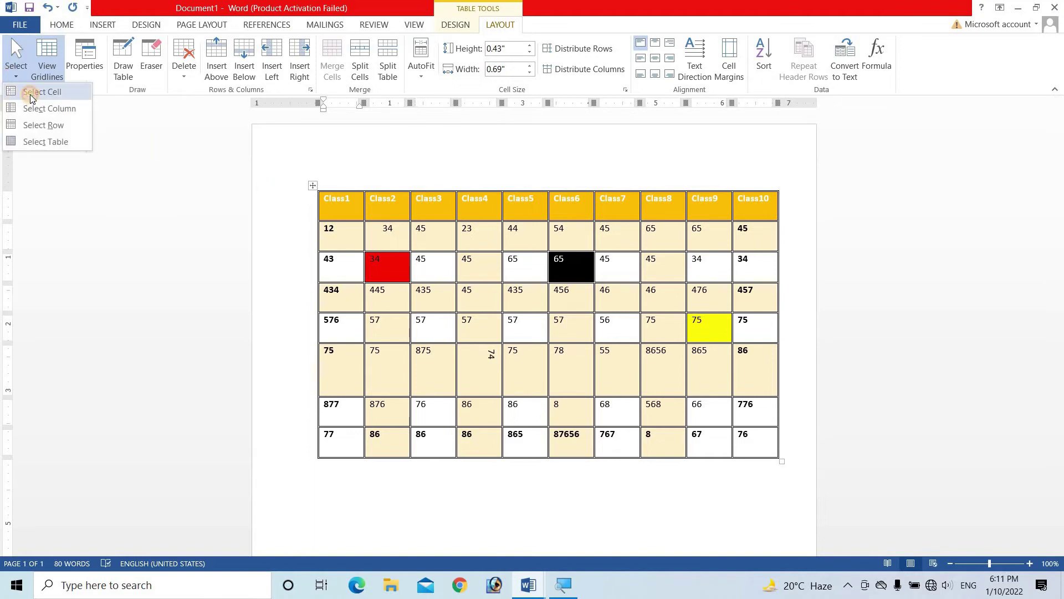
{"action": "left_click", "coordinate": [32, 95]}
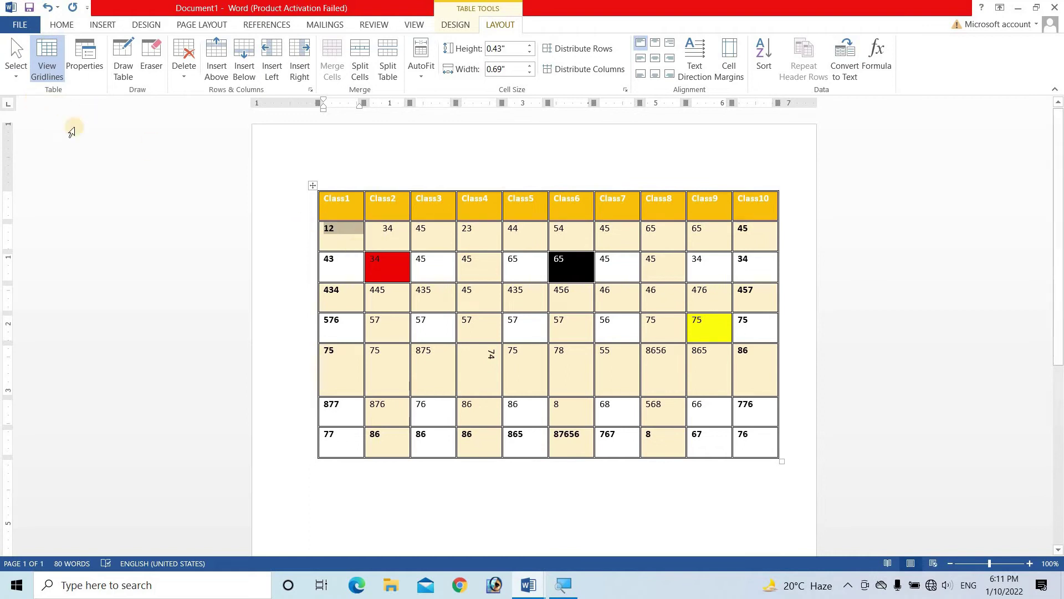
Cancel the Page Setup dialog opened from the ruler, then pick an option from Layout > Select
{"action": "double_click", "coordinate": [660, 103]}
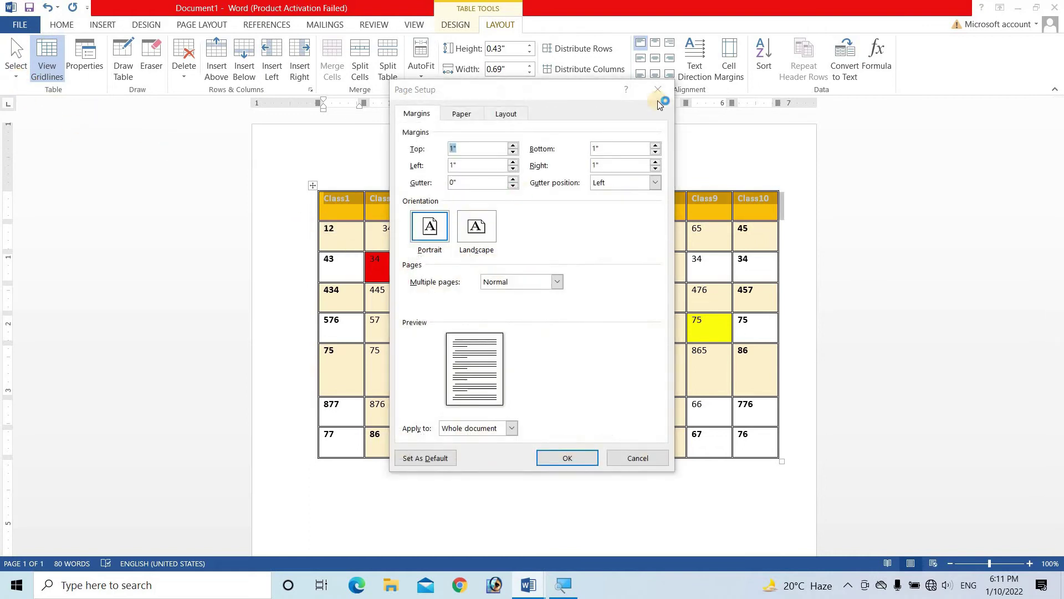
{"action": "left_click", "coordinate": [655, 89]}
{"action": "left_click", "coordinate": [13, 84]}
{"action": "left_click", "coordinate": [47, 109]}
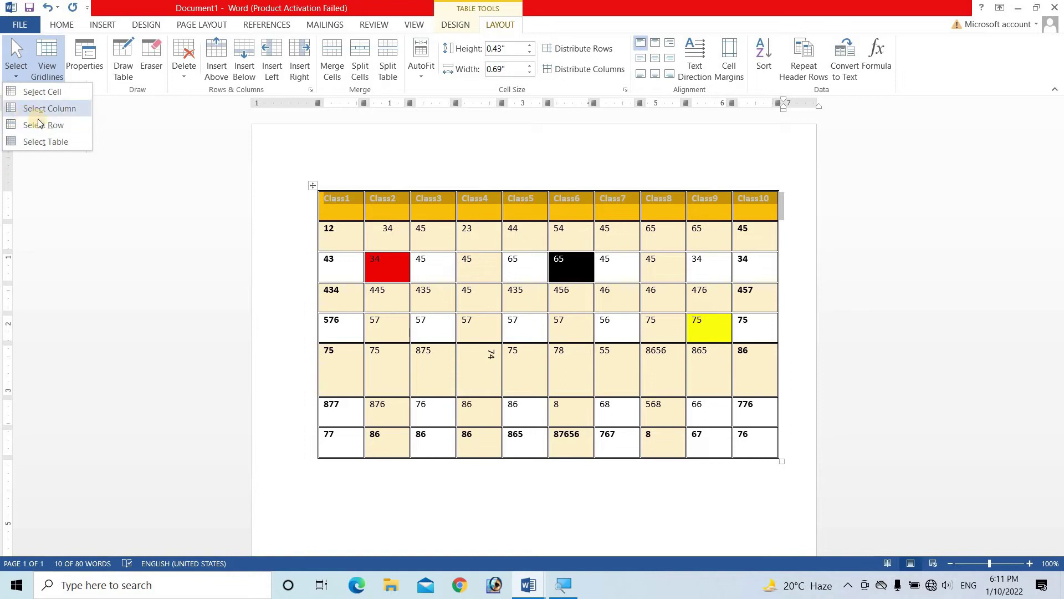
{"action": "left_click", "coordinate": [58, 145]}
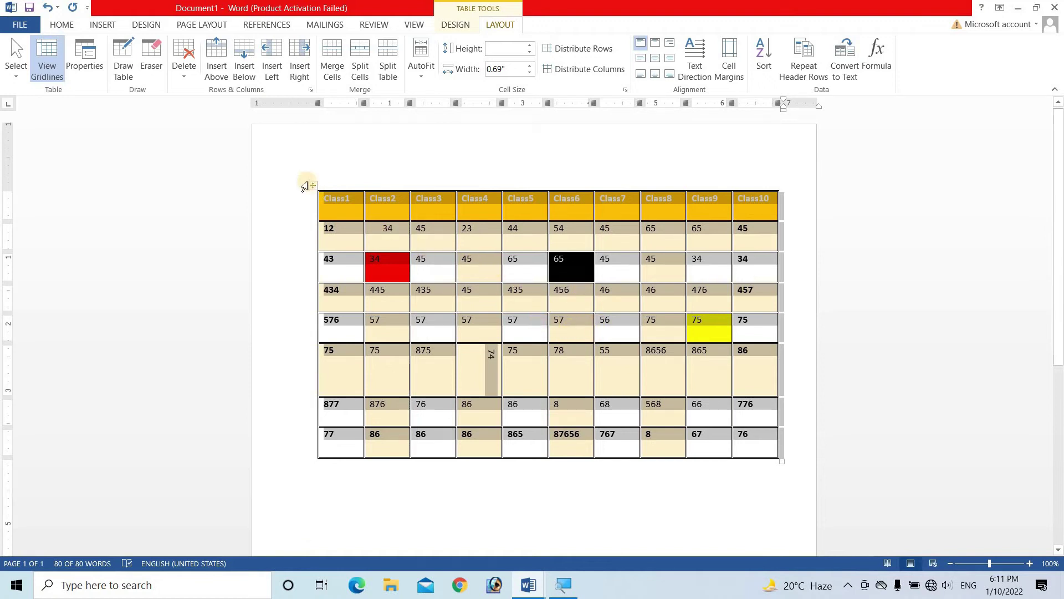
{"action": "left_click", "coordinate": [361, 173]}
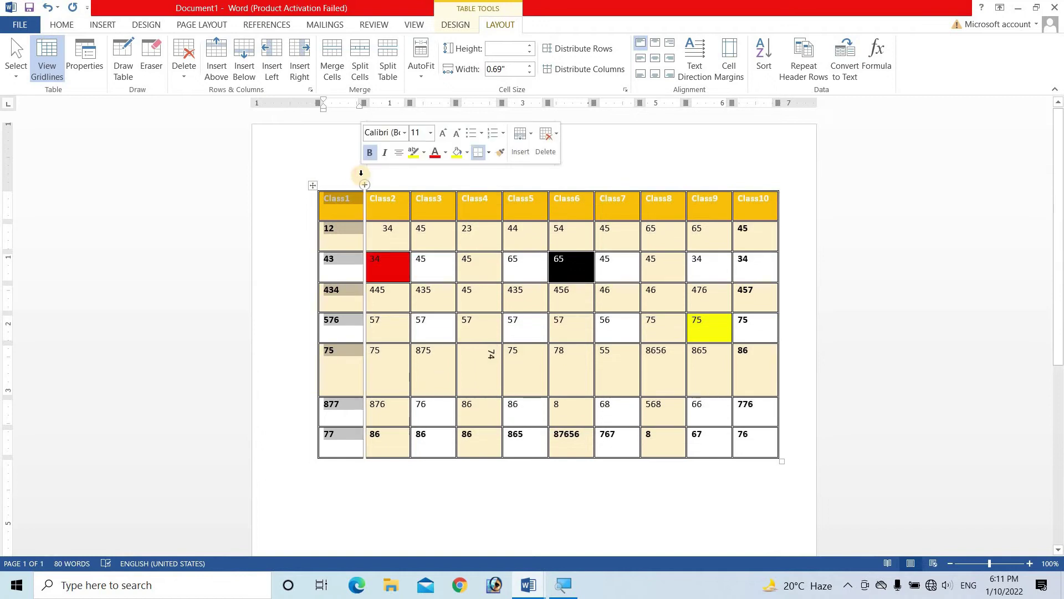
{"action": "left_click", "coordinate": [47, 66]}
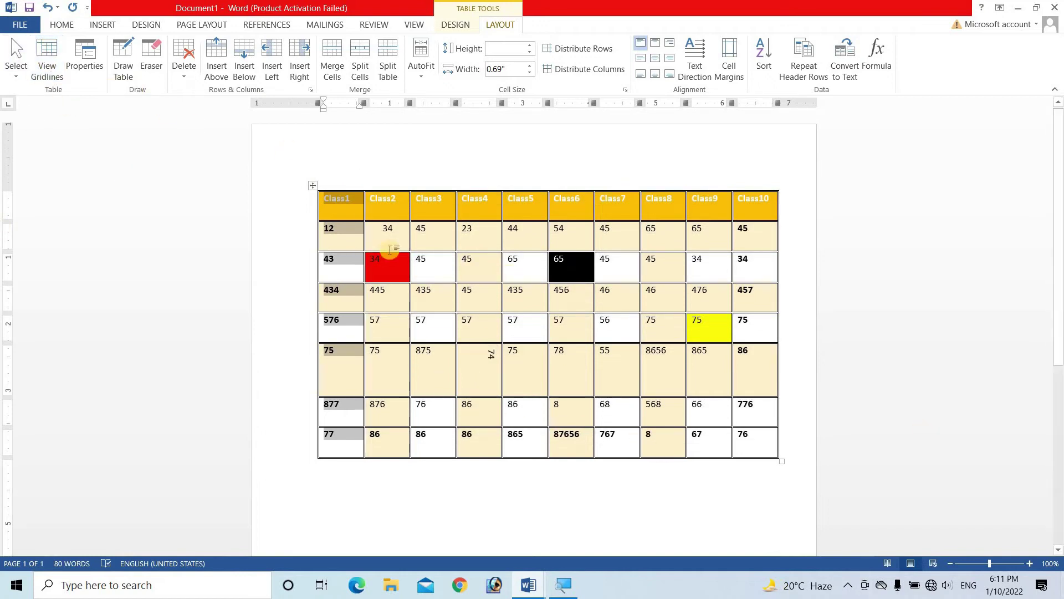
{"action": "left_click", "coordinate": [382, 232]}
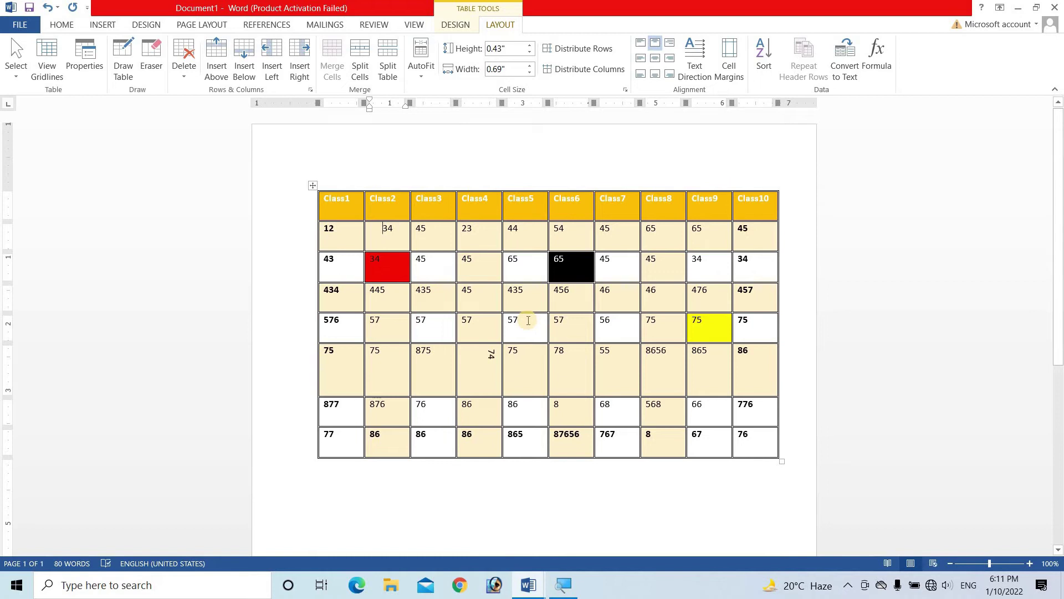
{"action": "left_click", "coordinate": [49, 73]}
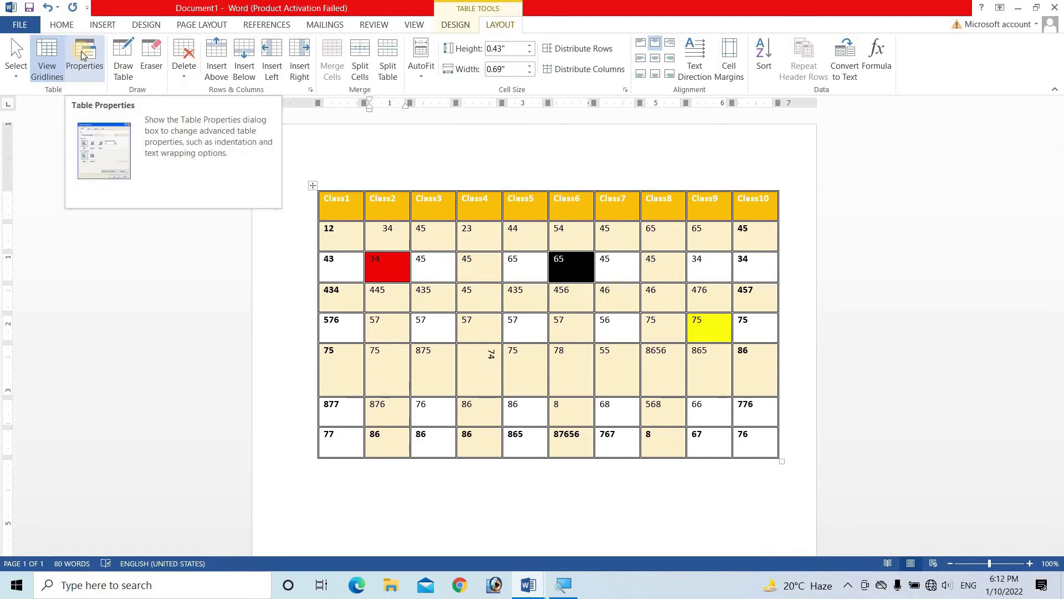
{"action": "left_click", "coordinate": [129, 72]}
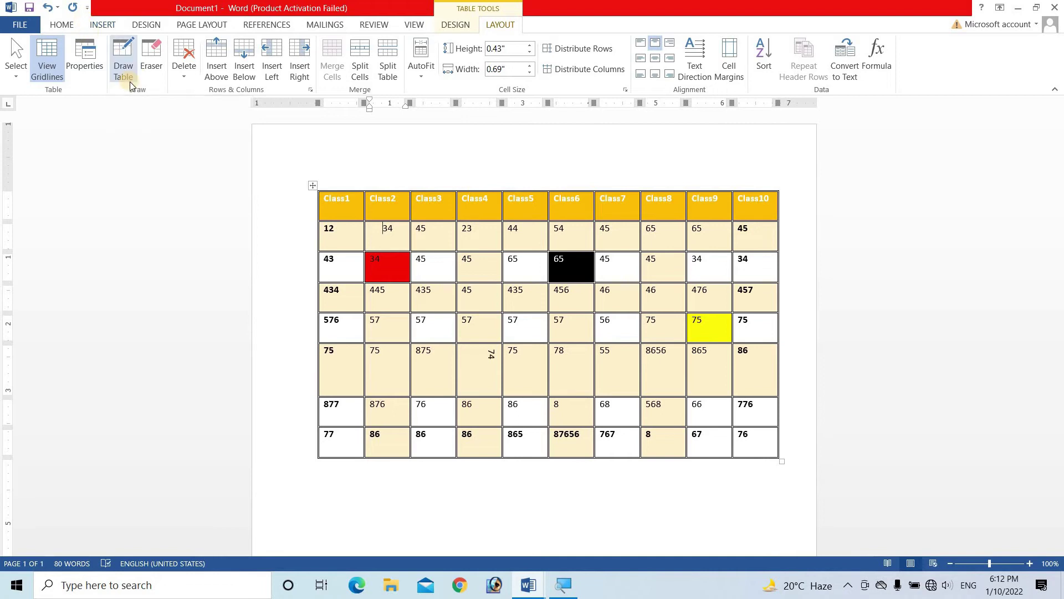
{"action": "left_click_drag", "start_coordinate": [357, 475], "coordinate": [597, 532]}
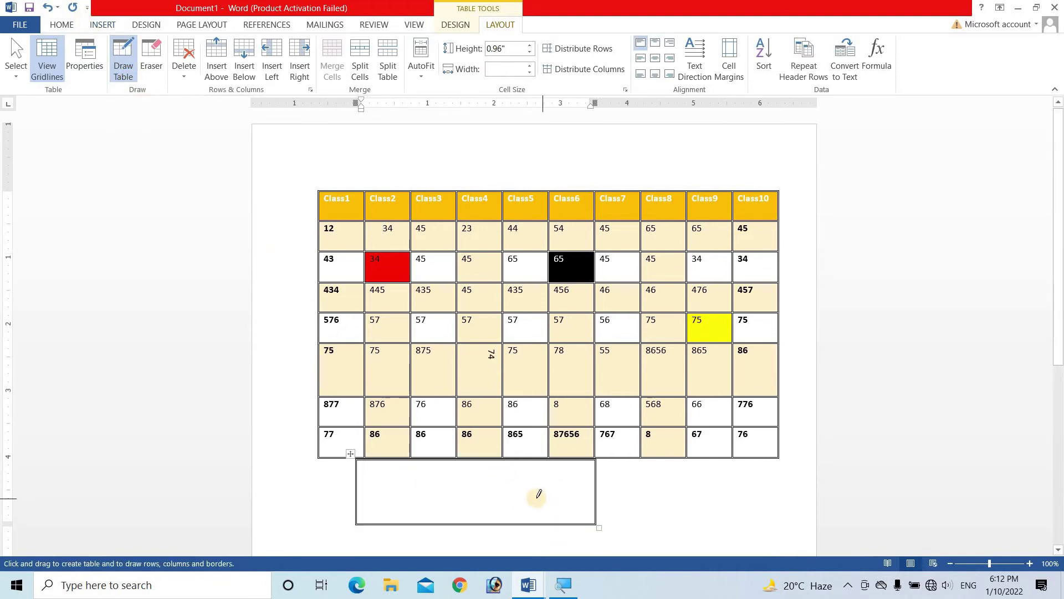
{"action": "left_click_drag", "start_coordinate": [410, 460], "coordinate": [410, 529]}
{"action": "left_click_drag", "start_coordinate": [348, 490], "coordinate": [610, 501]}
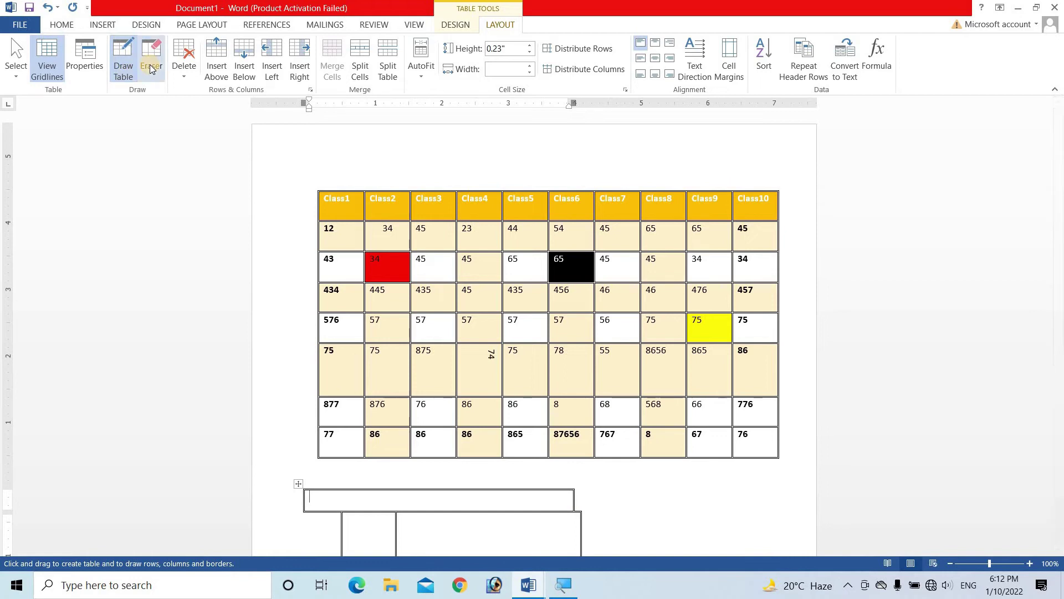
{"action": "scroll", "coordinate": [249, 211], "scroll_direction": "down", "scroll_amount": 1}
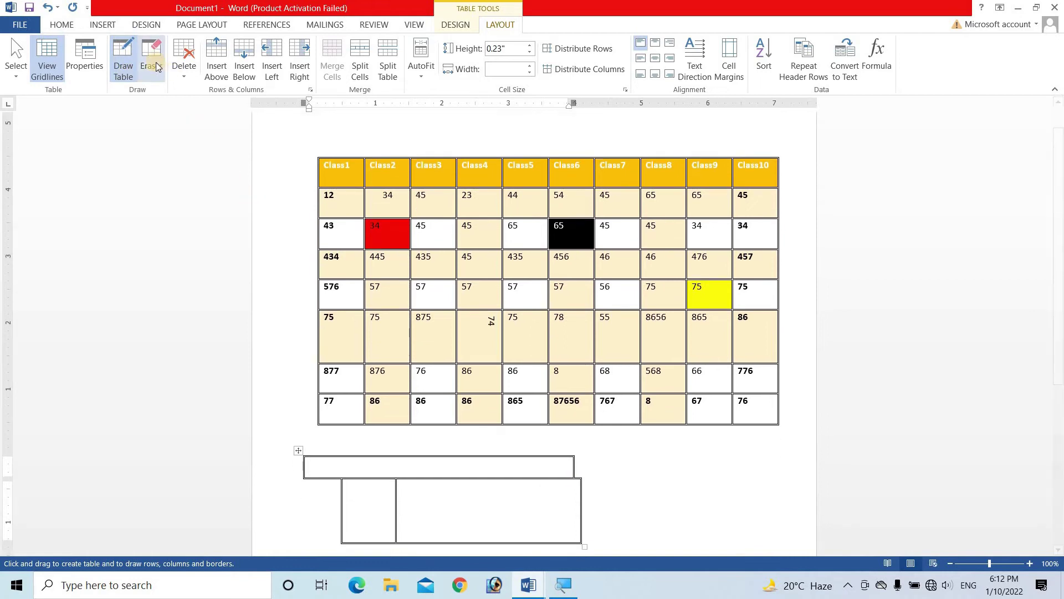
{"action": "left_click", "coordinate": [152, 61]}
{"action": "left_click", "coordinate": [435, 456]}
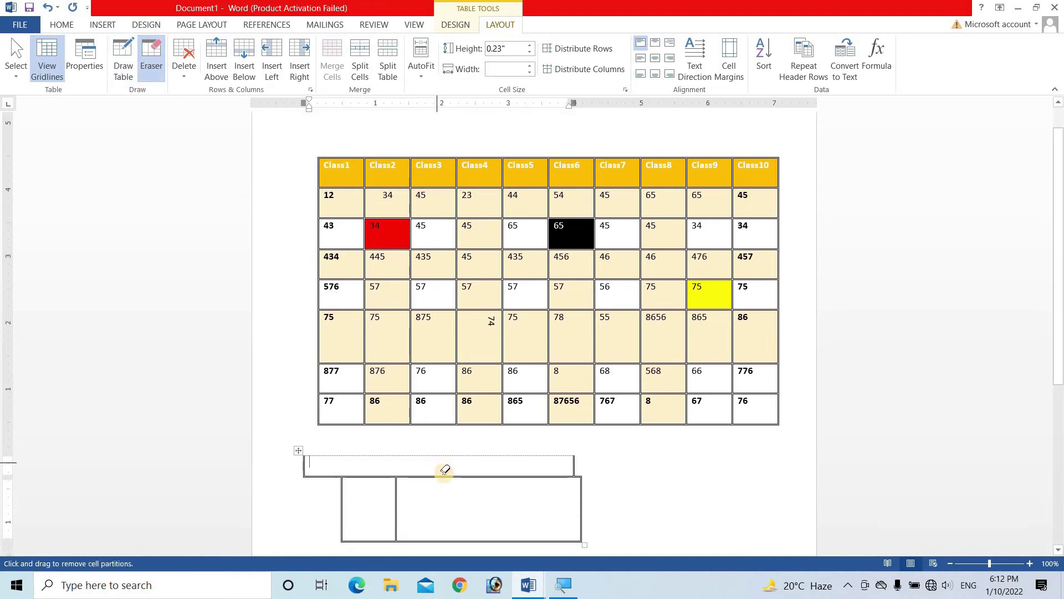
{"action": "left_click_drag", "start_coordinate": [444, 471], "coordinate": [555, 487]}
{"action": "left_click", "coordinate": [581, 491]}
{"action": "left_click", "coordinate": [576, 469]}
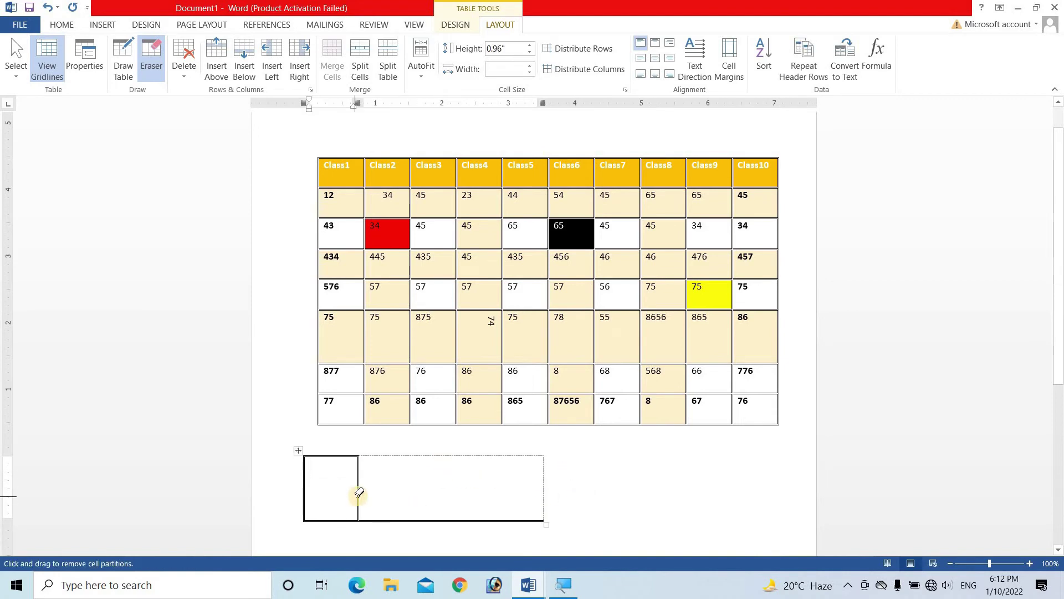
{"action": "left_click", "coordinate": [349, 487]}
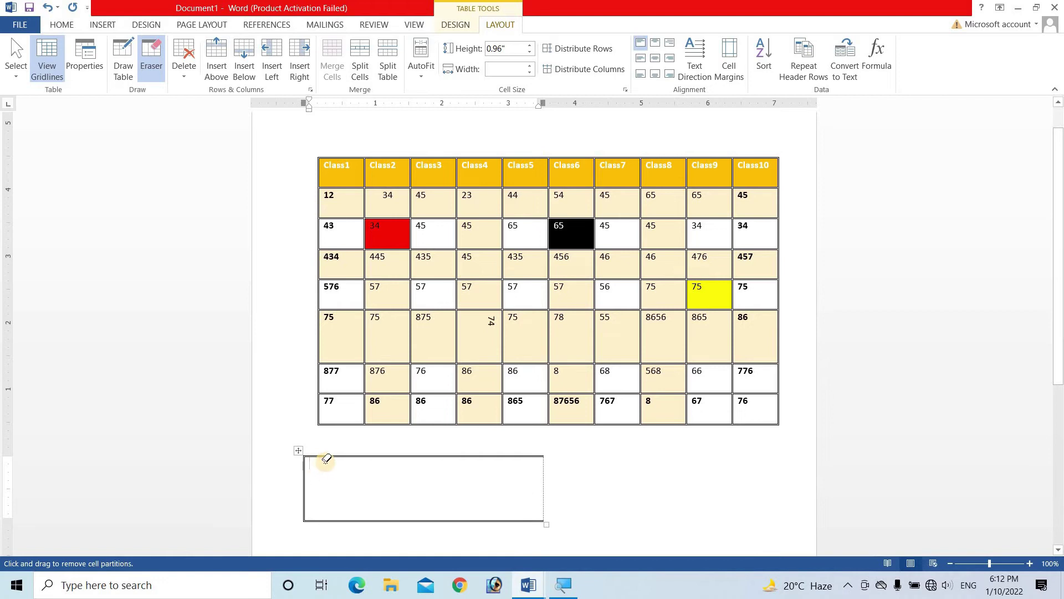
{"action": "left_click", "coordinate": [333, 455]}
{"action": "left_click", "coordinate": [305, 485]}
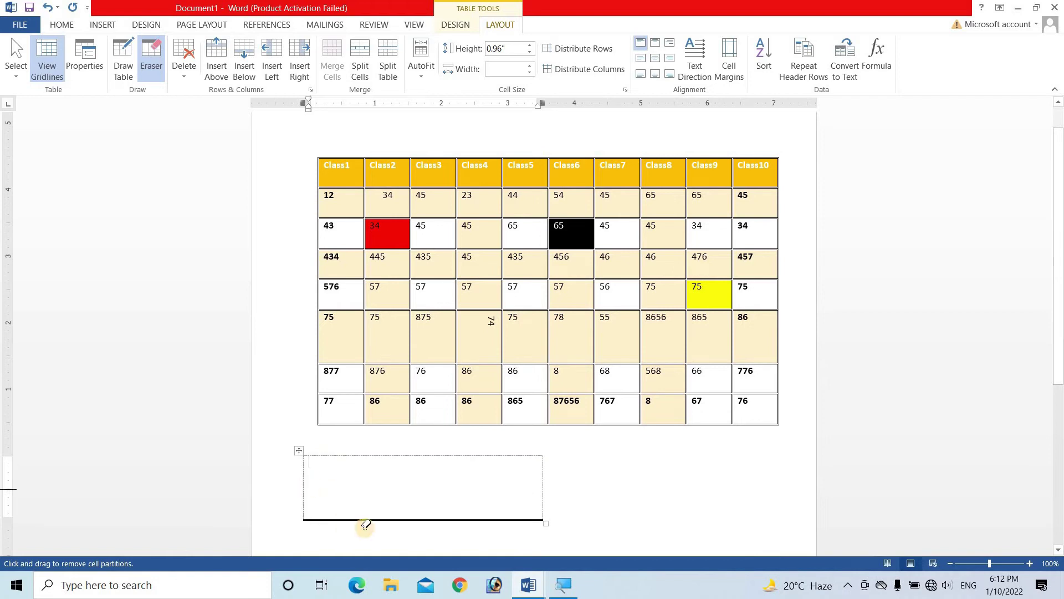
{"action": "left_click", "coordinate": [373, 519]}
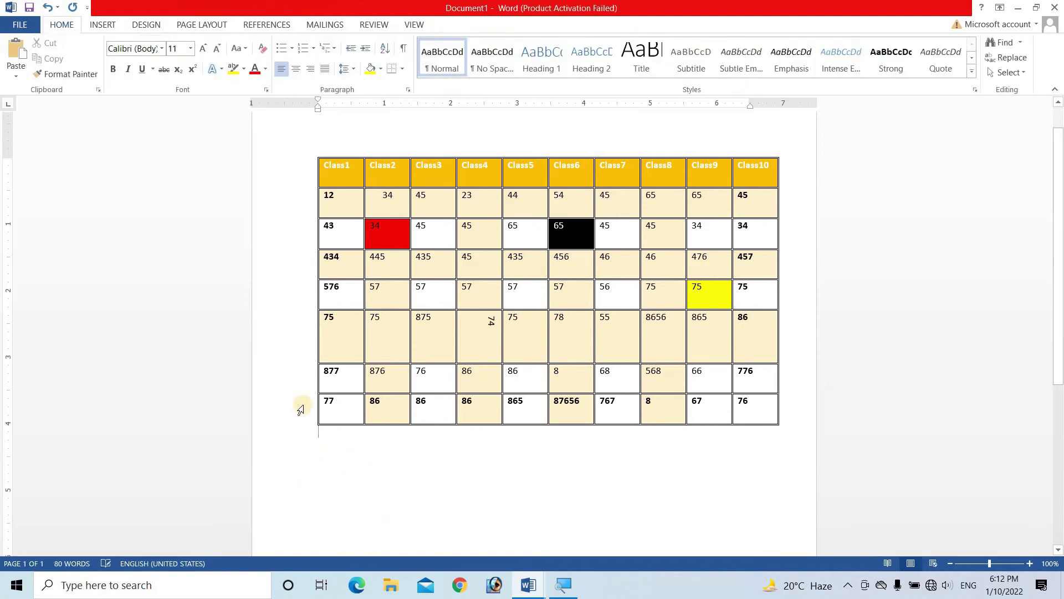
{"action": "left_click", "coordinate": [401, 294]}
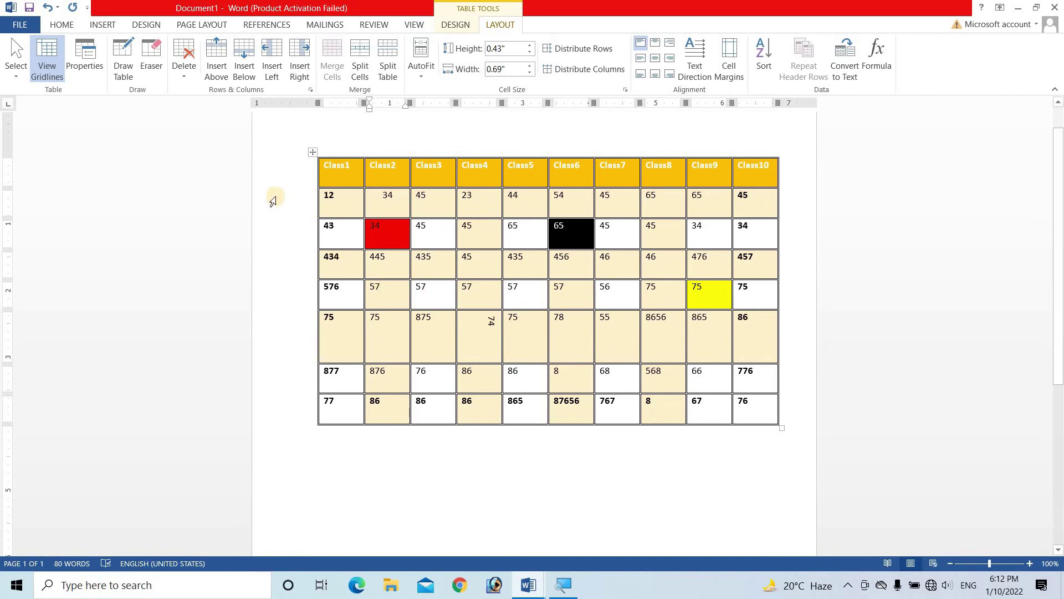
{"action": "left_click", "coordinate": [183, 78]}
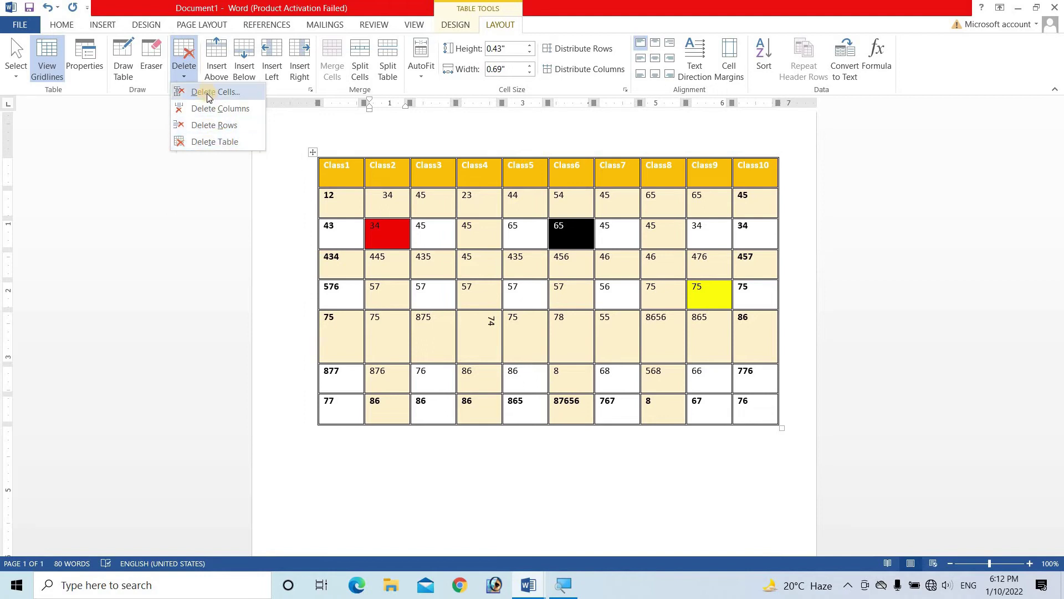
{"action": "left_click", "coordinate": [348, 205]}
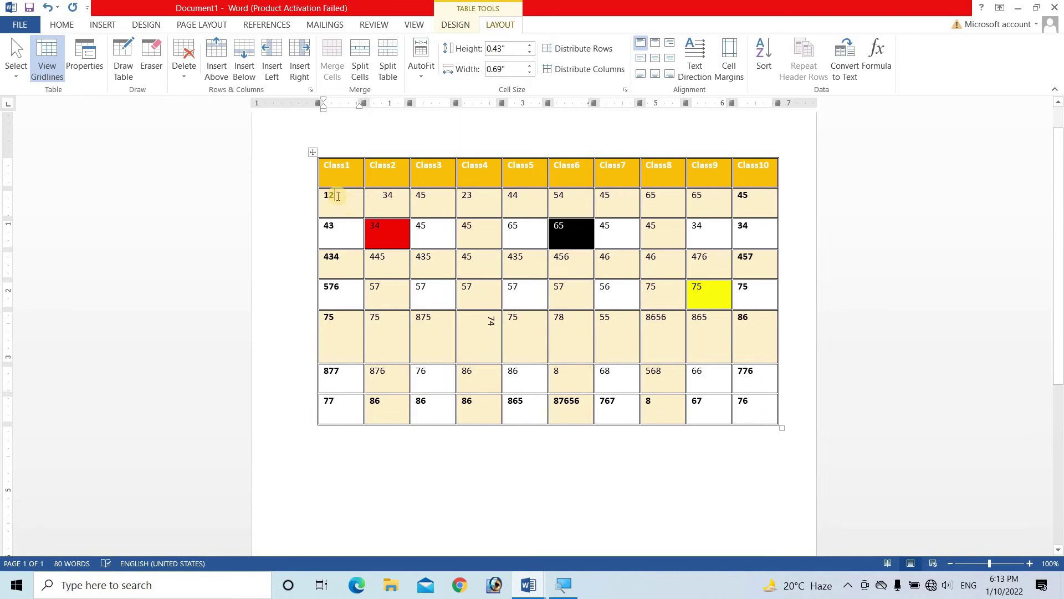
{"action": "left_click", "coordinate": [179, 80]}
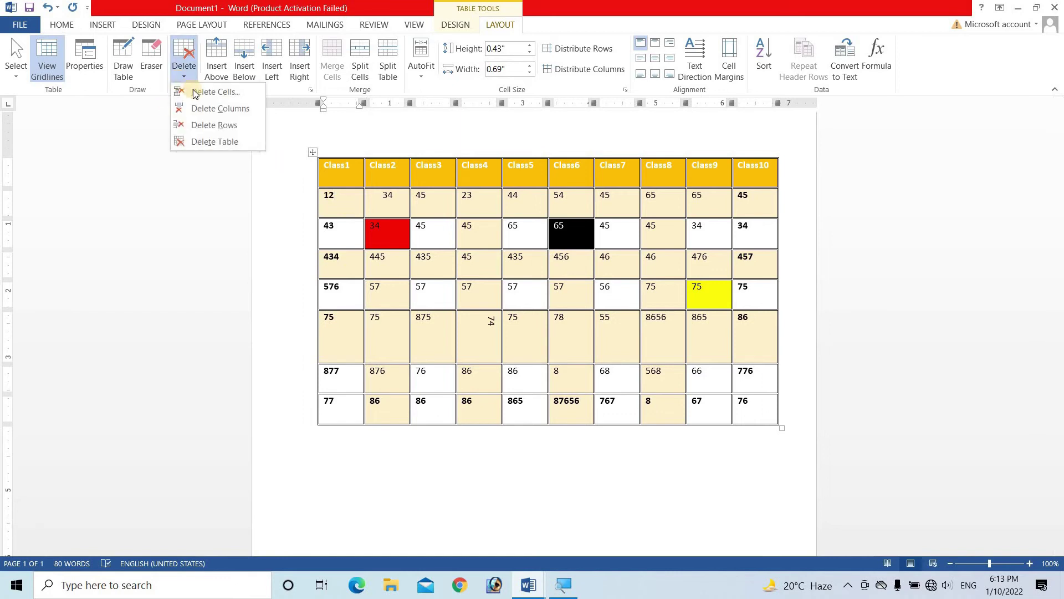
{"action": "left_click", "coordinate": [200, 94]}
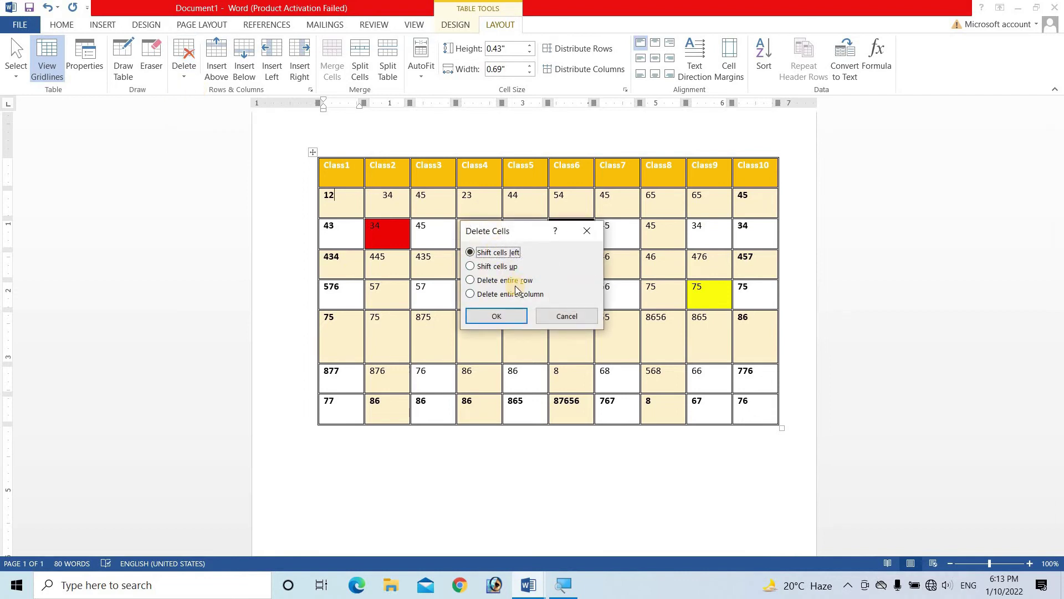
{"action": "left_click", "coordinate": [488, 315]}
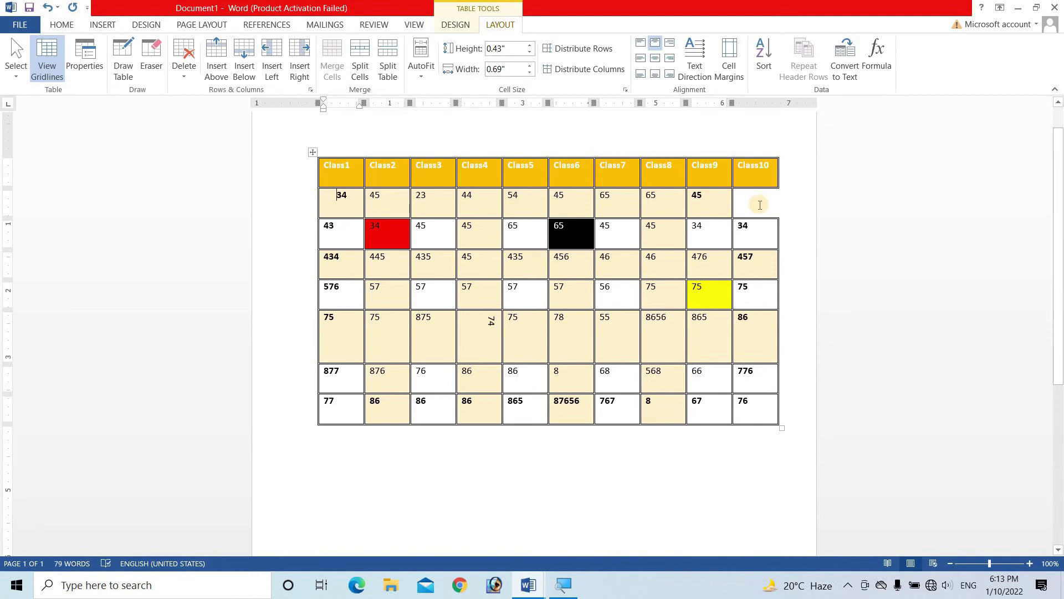
{"action": "key", "text": "ctrl+z"}
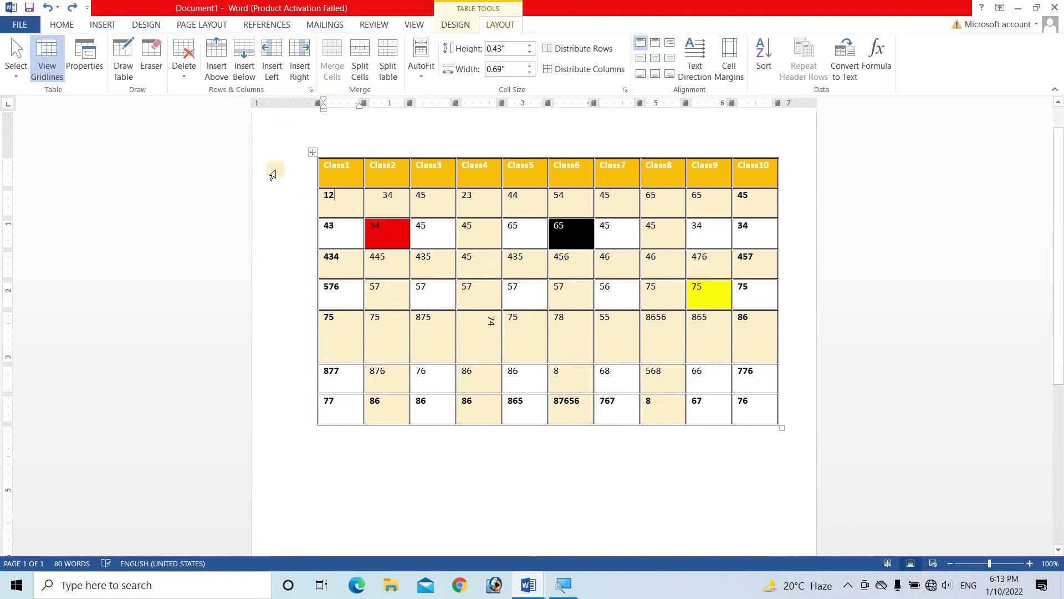
Insert two empty rows beneath the header row, then undo them with Ctrl+Z
{"action": "left_click", "coordinate": [183, 80]}
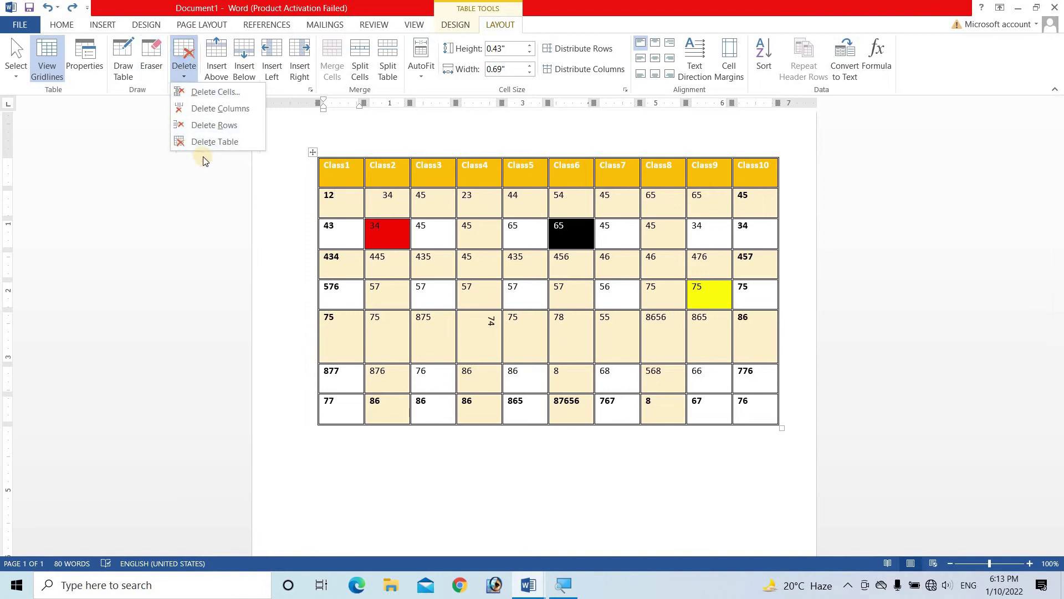
{"action": "key", "text": "Escape"}
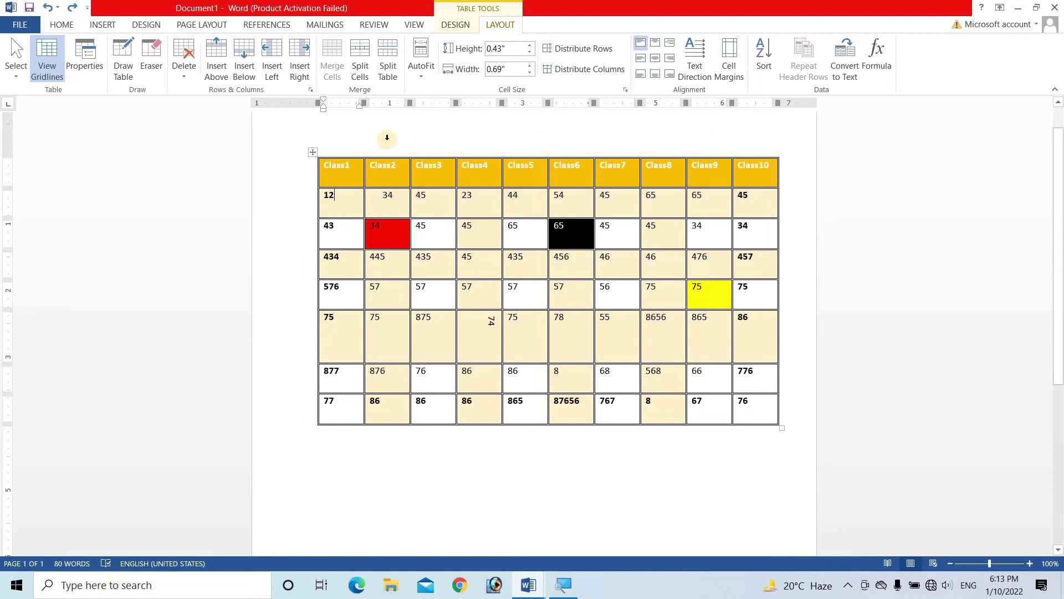
{"action": "left_click", "coordinate": [215, 69]}
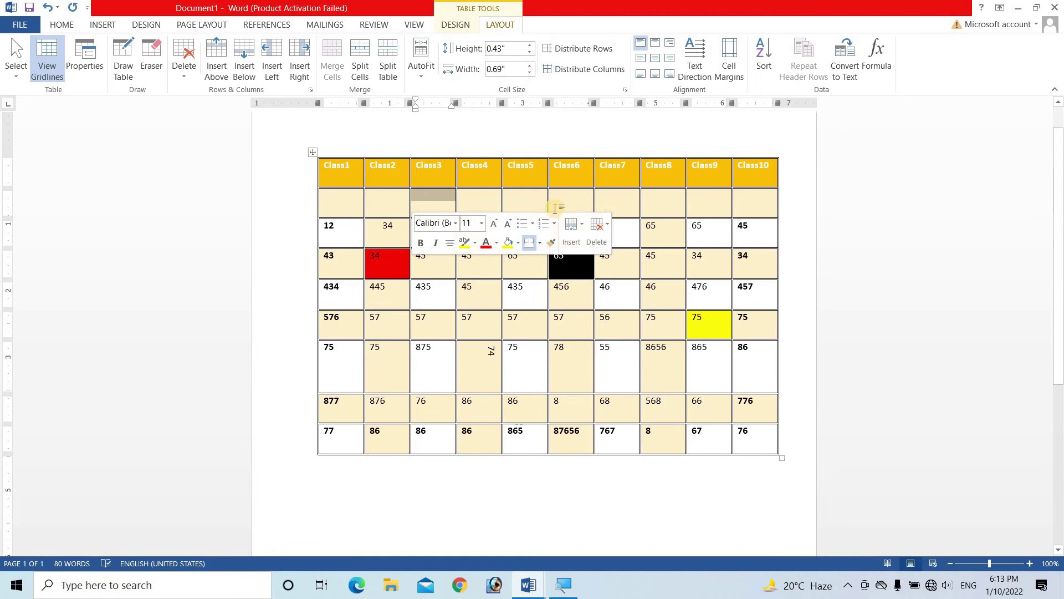
{"action": "left_click", "coordinate": [610, 202]}
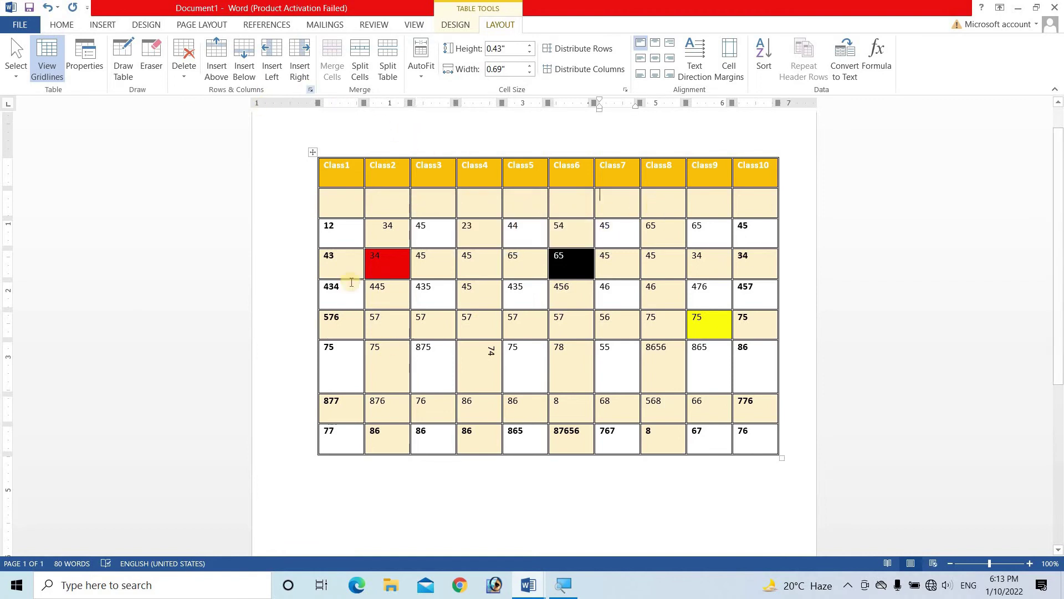
{"action": "left_click", "coordinate": [248, 69]}
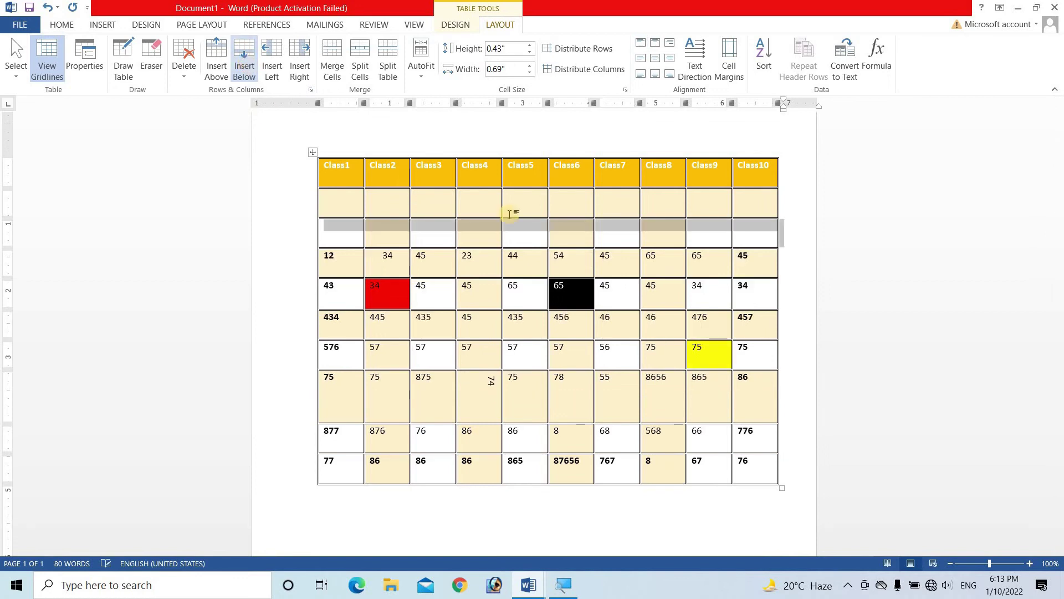
{"action": "left_click", "coordinate": [491, 243]}
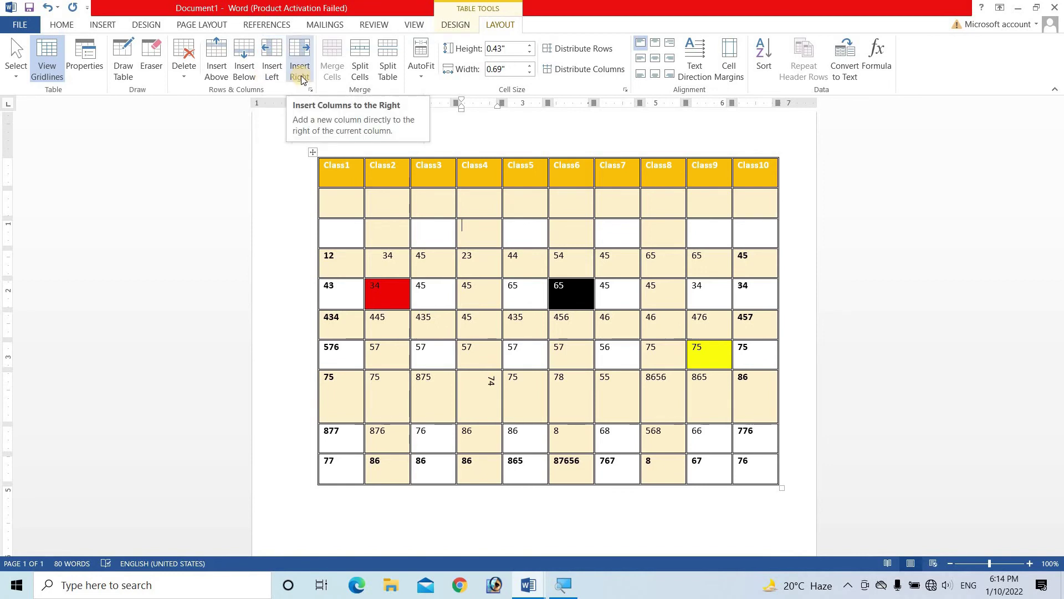
{"action": "key", "text": "ctrl+z"}
{"action": "key", "text": "ctrl+z"}
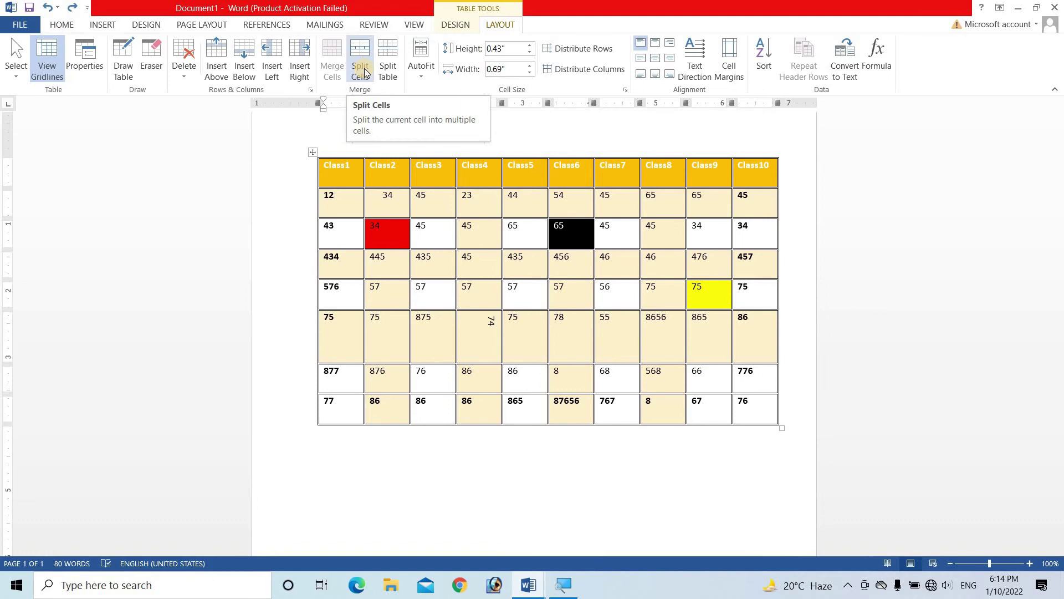
Split the Class3 cell holding 435 into two columns
{"action": "left_click", "coordinate": [431, 336]}
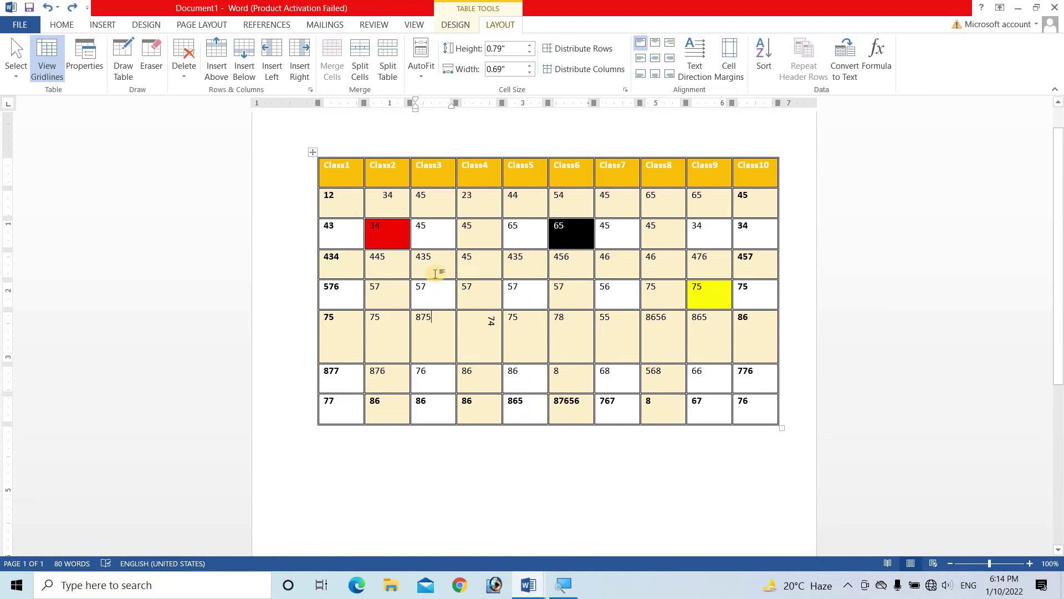
{"action": "left_click", "coordinate": [437, 272]}
{"action": "left_click", "coordinate": [359, 60]}
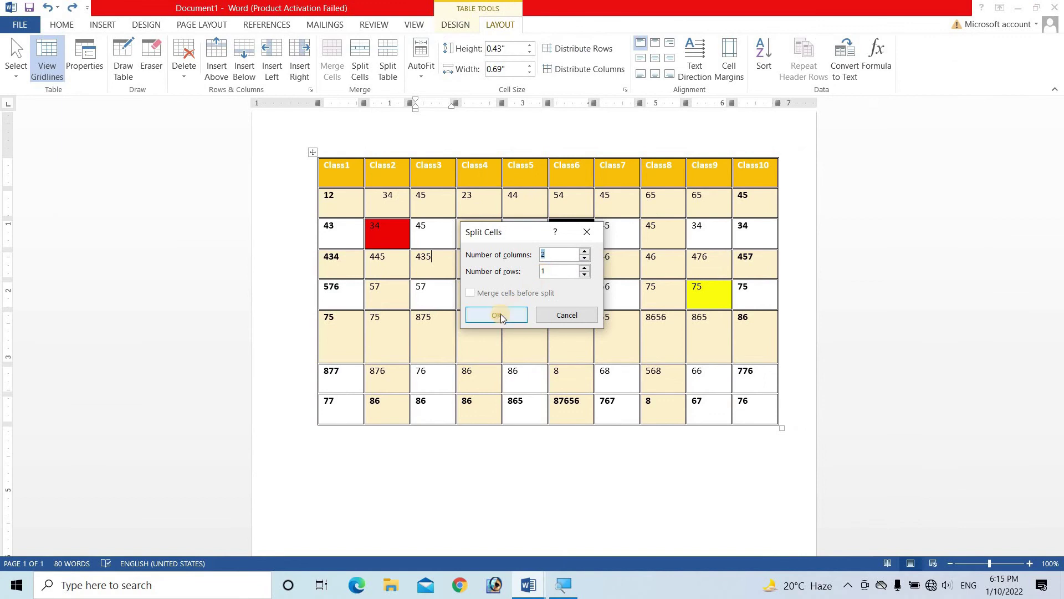
{"action": "left_click", "coordinate": [501, 314]}
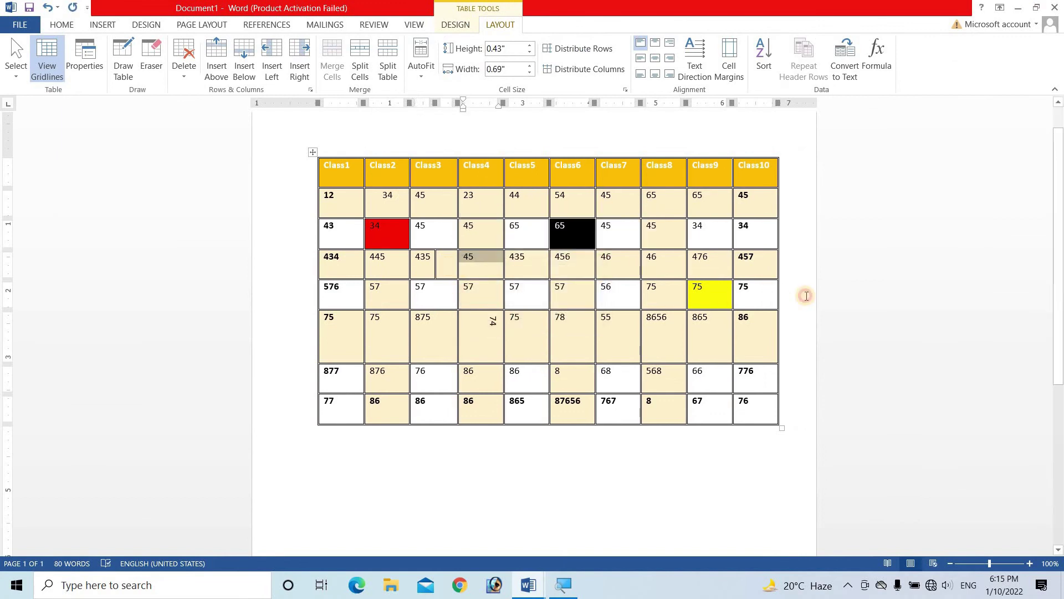
{"action": "left_click", "coordinate": [485, 269]}
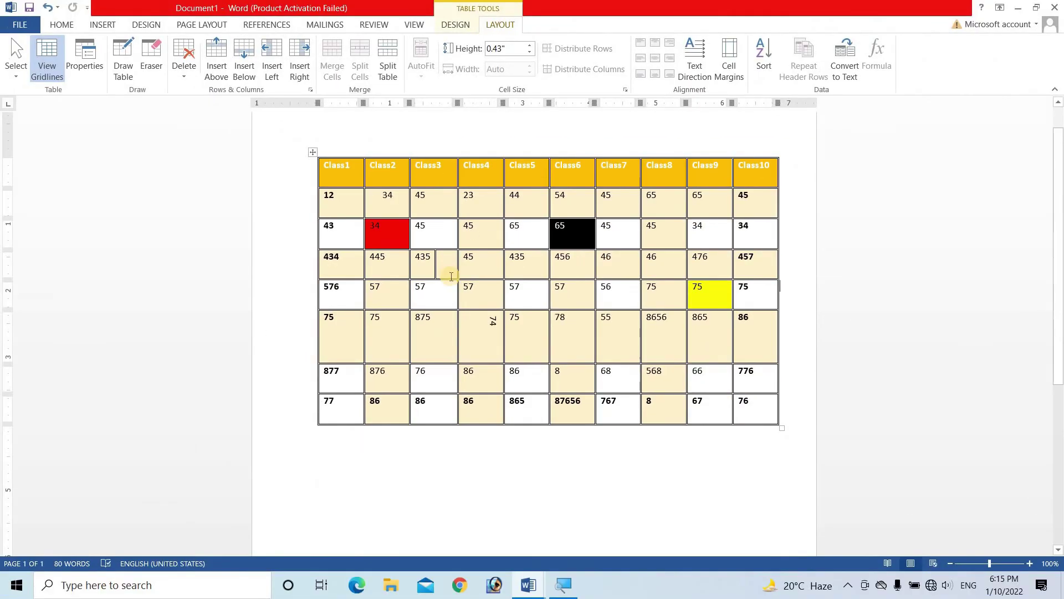
Break the table into two above the 576 row with Split Table
{"action": "left_click", "coordinate": [442, 262]}
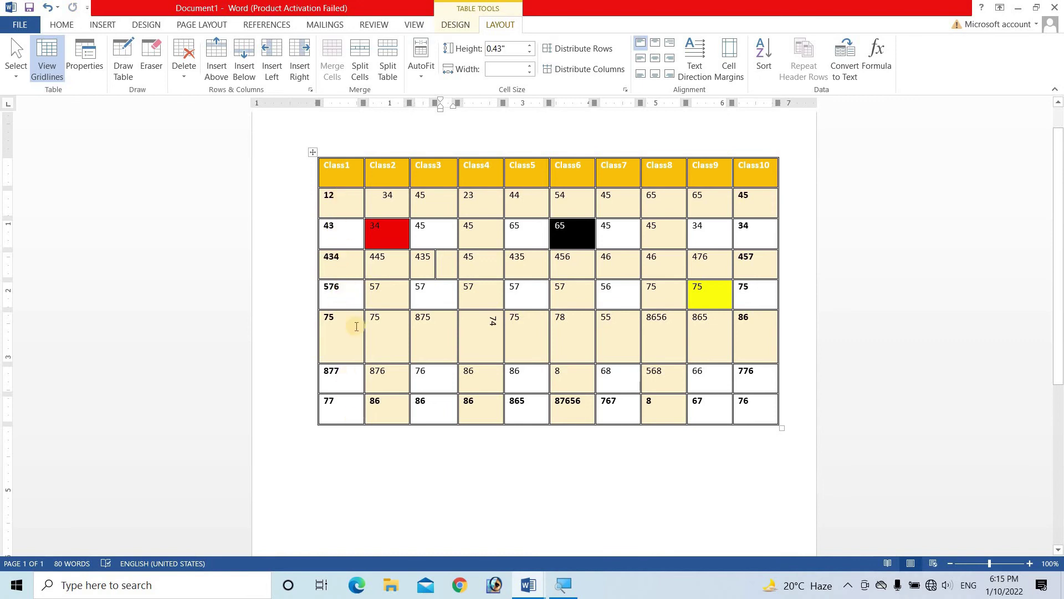
{"action": "left_click", "coordinate": [358, 295]}
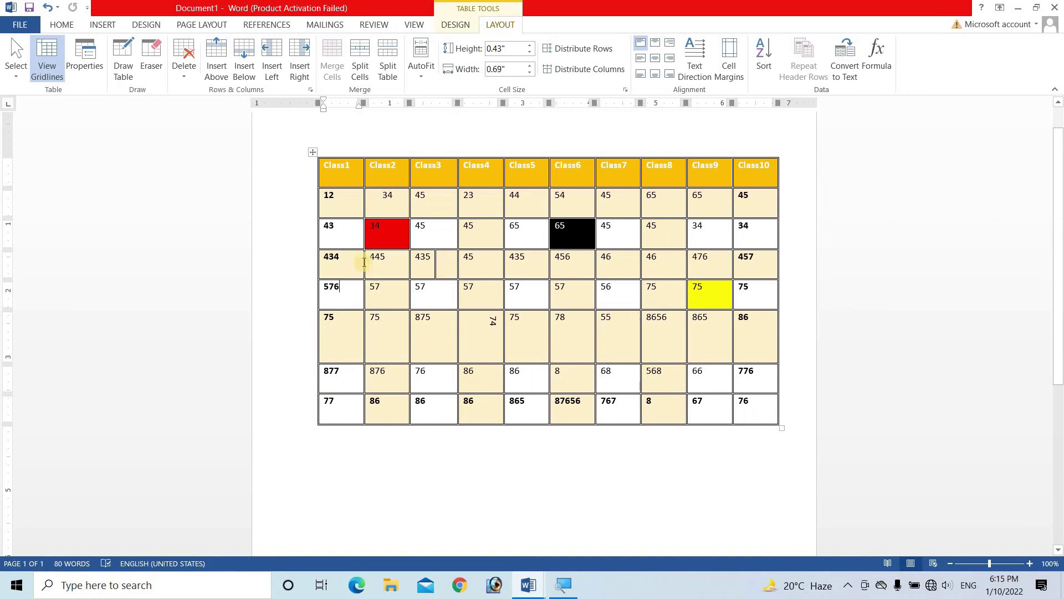
{"action": "left_click", "coordinate": [387, 63]}
Undo Split Table with Ctrl+Z so the 576 rows rejoin the table below 434
{"action": "left_click", "coordinate": [530, 519]}
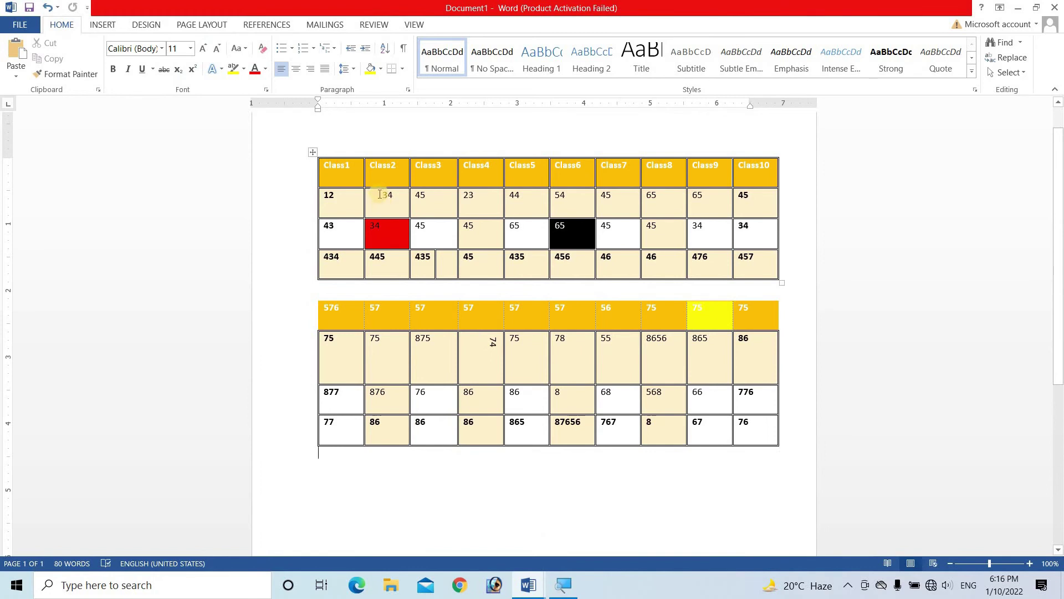
{"action": "key", "text": "ctrl+z"}
{"action": "left_click", "coordinate": [425, 198]}
{"action": "left_click", "coordinate": [499, 24]}
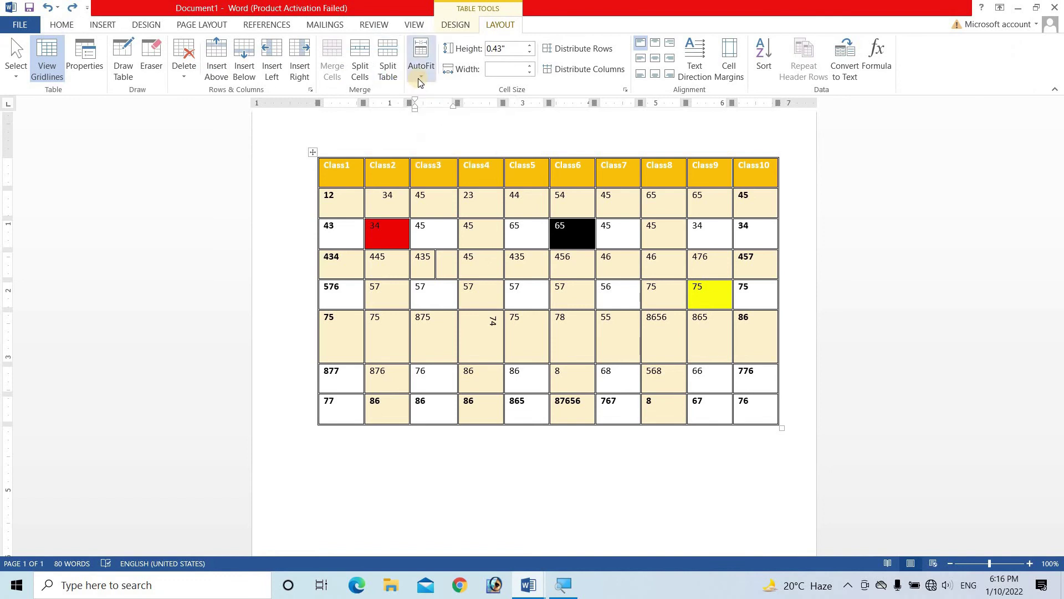
{"action": "left_click", "coordinate": [419, 79]}
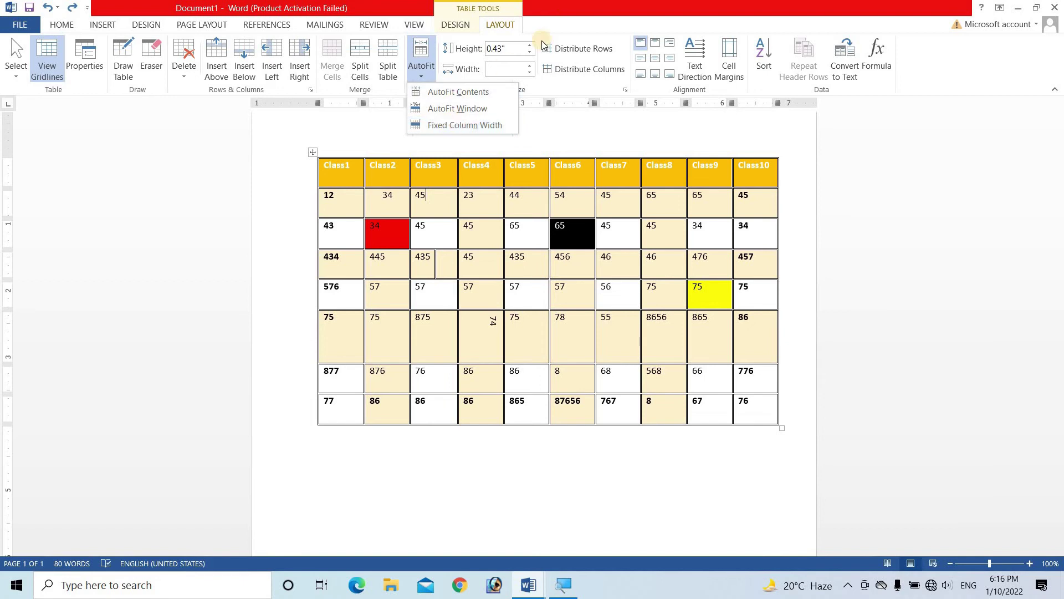
{"action": "left_click", "coordinate": [506, 48]}
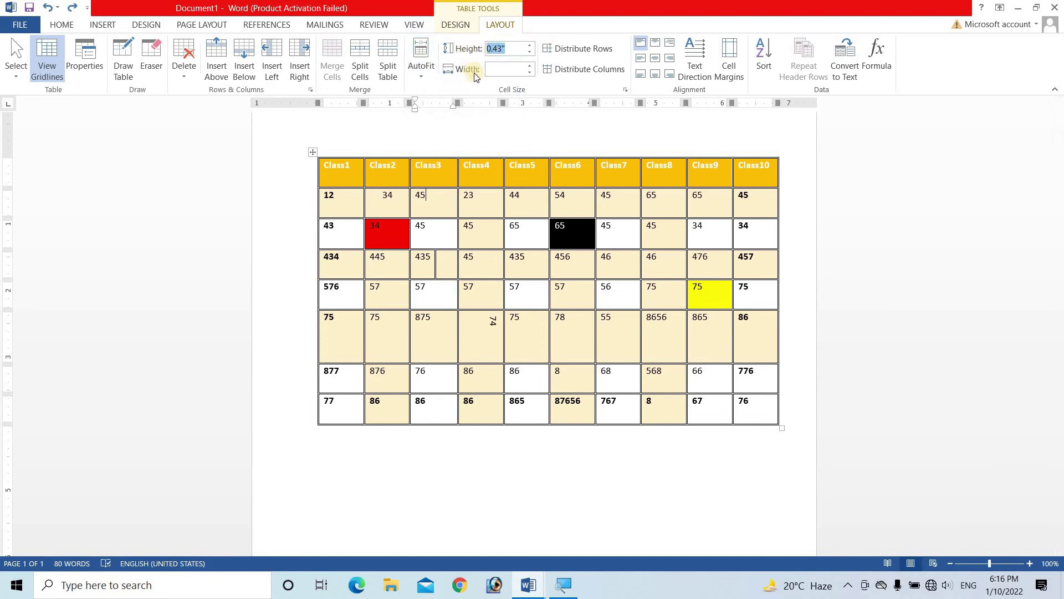
{"action": "left_click", "coordinate": [509, 69]}
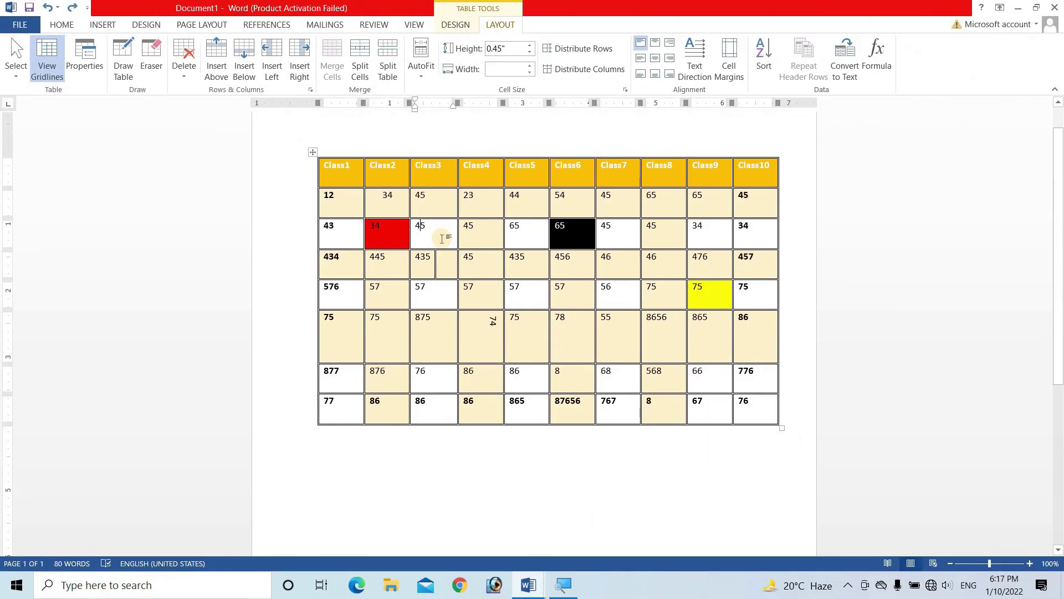
{"action": "left_click", "coordinate": [443, 235]}
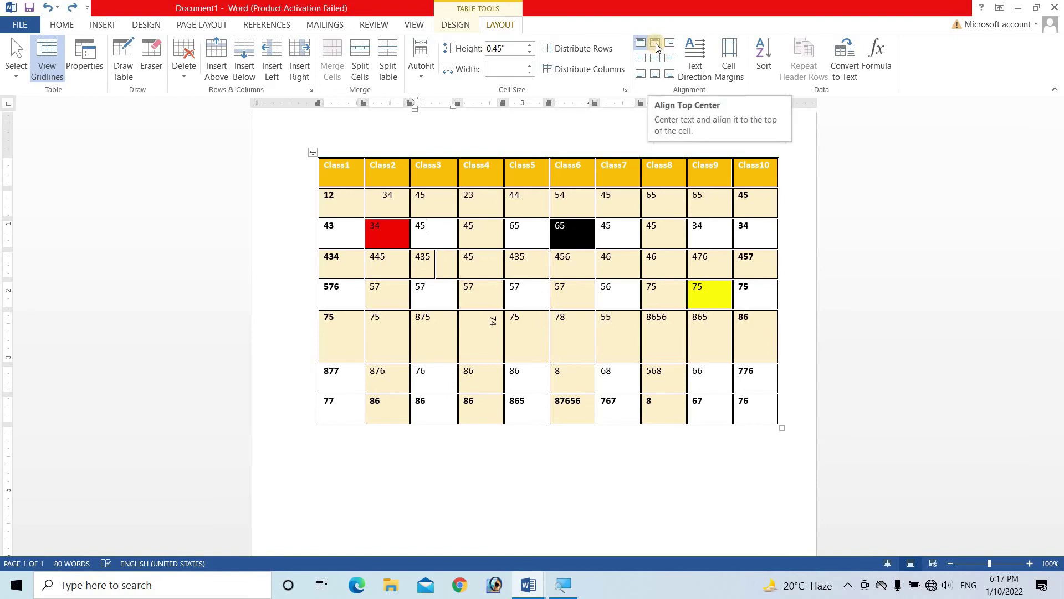
Align the 45 cell Top Center and the 23 cell under Class4 Align Center
{"action": "left_click", "coordinate": [657, 43]}
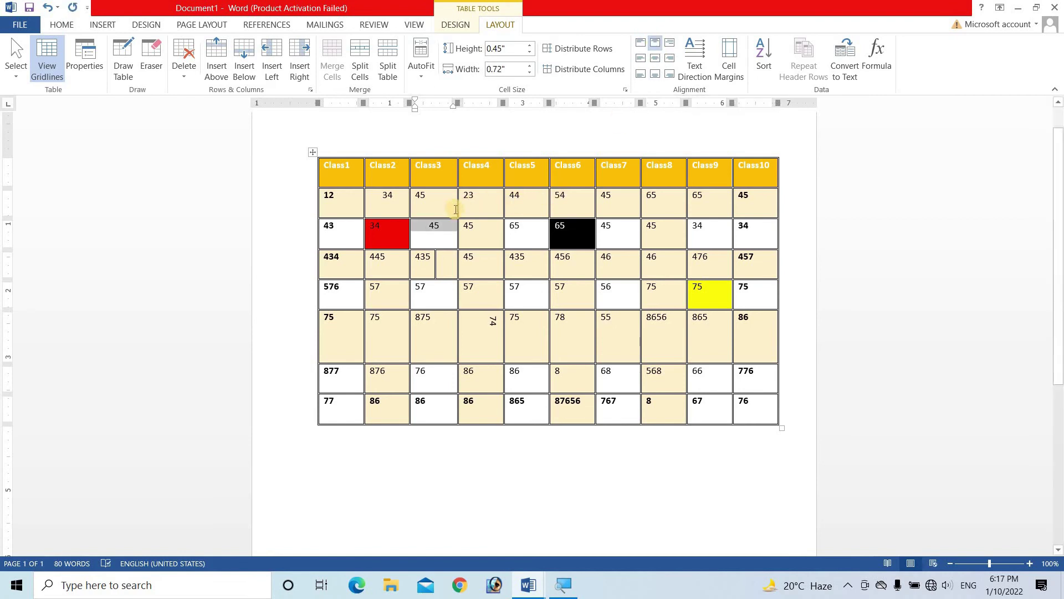
{"action": "left_click", "coordinate": [475, 202]}
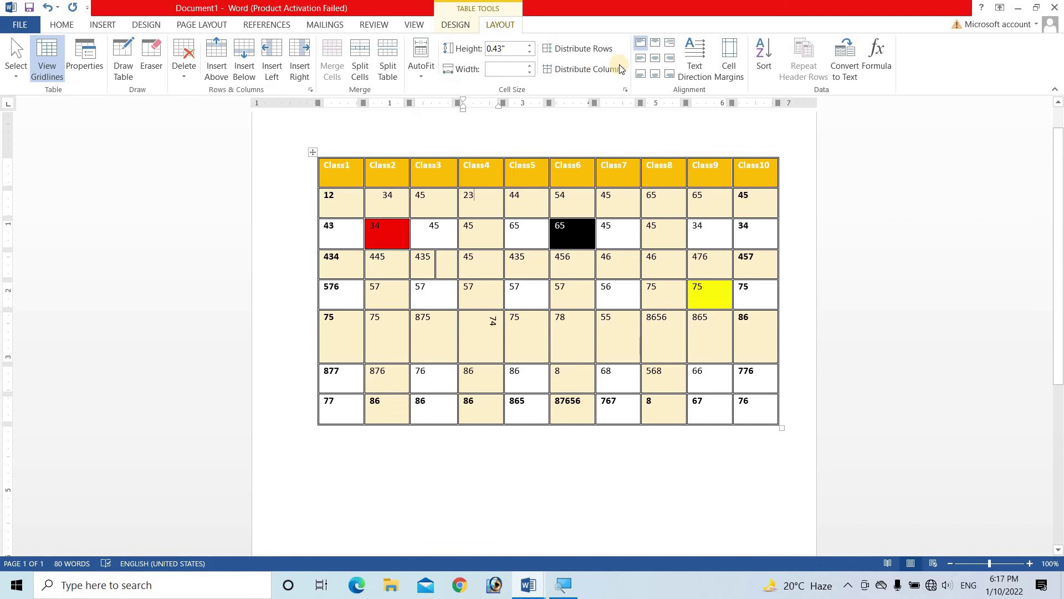
{"action": "left_click", "coordinate": [668, 58]}
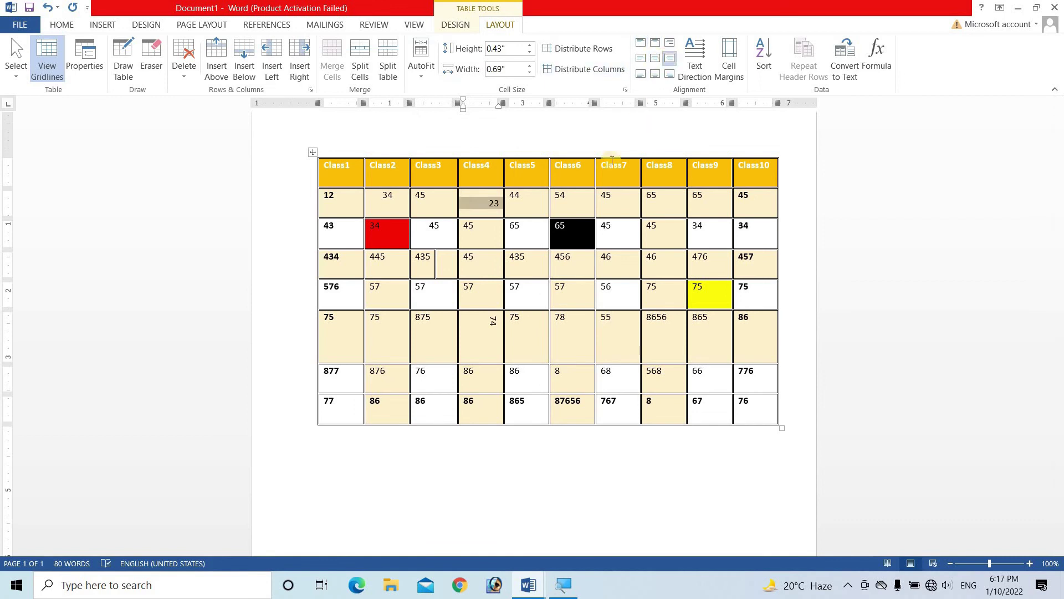
{"action": "left_click", "coordinate": [641, 58]}
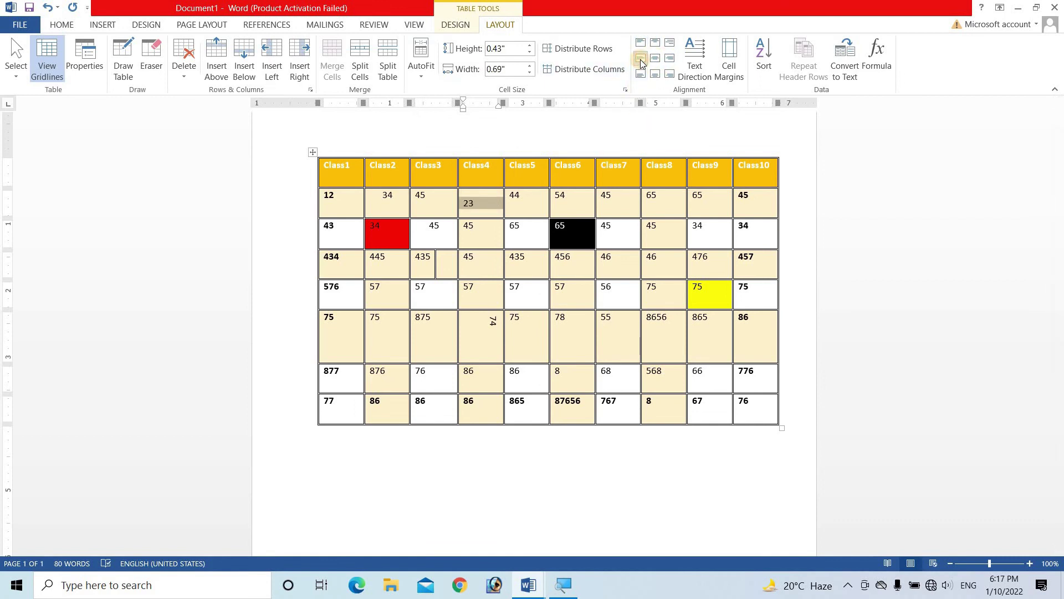
{"action": "left_click", "coordinate": [655, 74]}
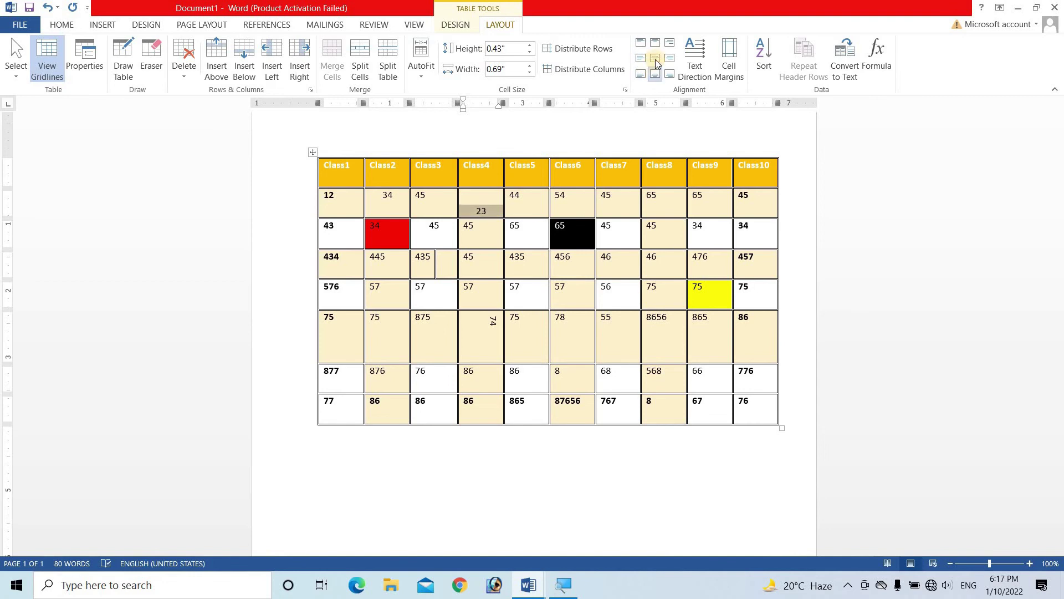
{"action": "left_click", "coordinate": [655, 58]}
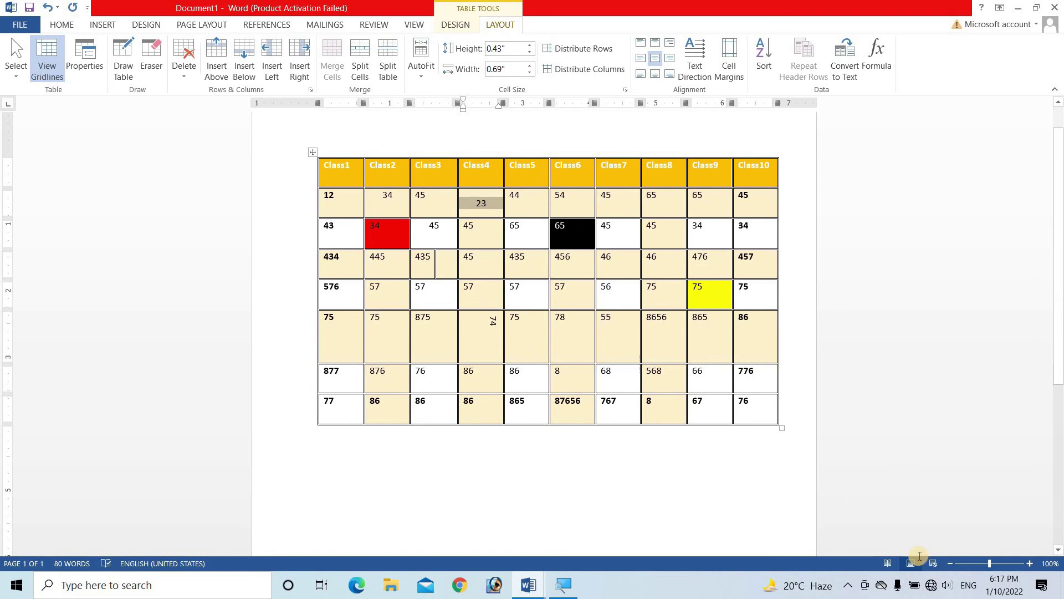
{"action": "left_click", "coordinate": [50, 77]}
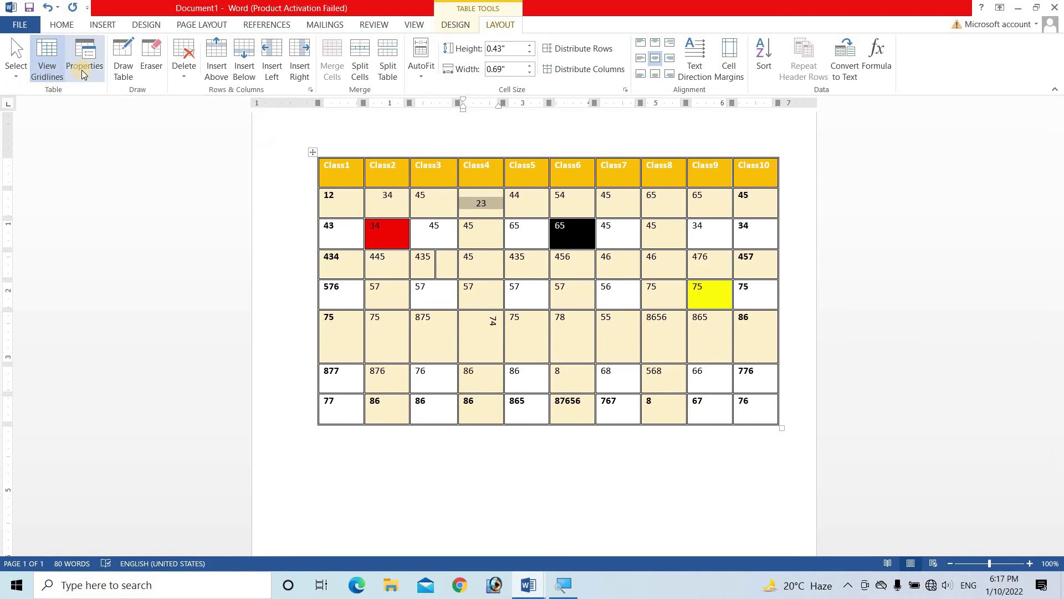
Create a new blank document and maximize its window
{"action": "left_click", "coordinate": [18, 25]}
{"action": "left_click", "coordinate": [28, 79]}
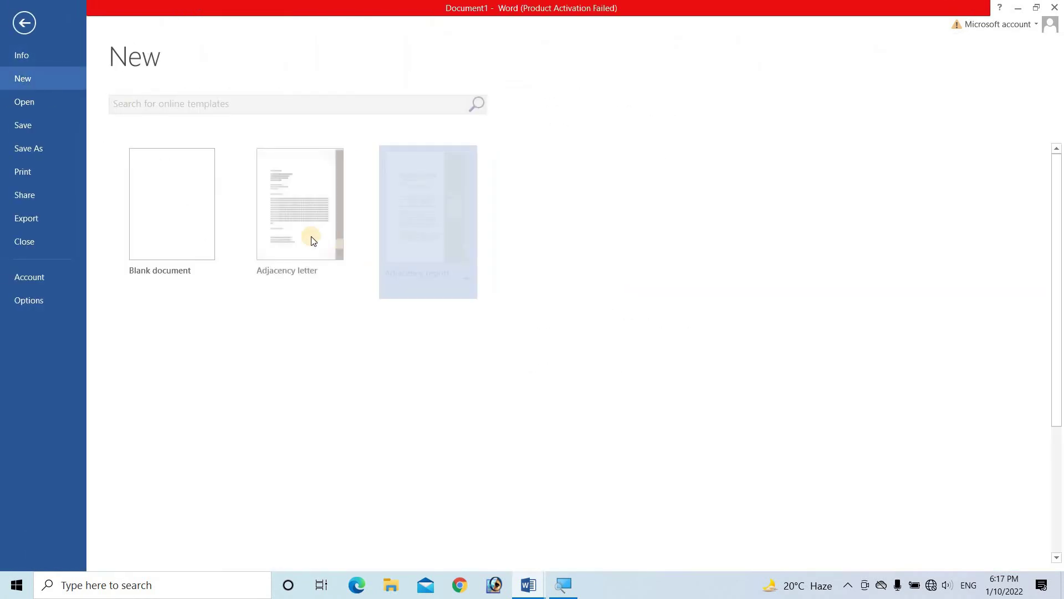
{"action": "left_click", "coordinate": [191, 215]}
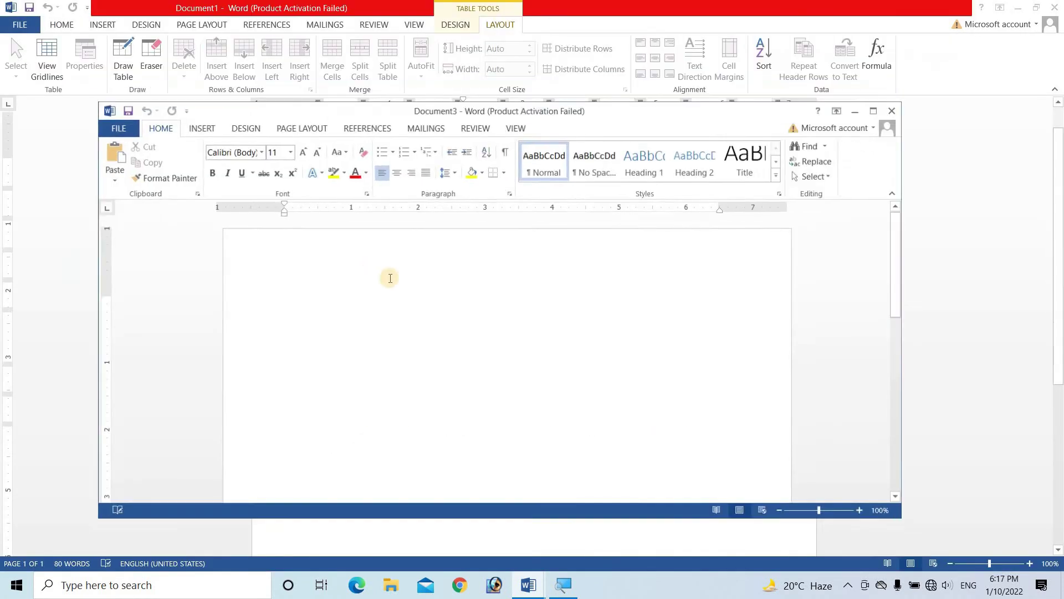
{"action": "left_click", "coordinate": [874, 110]}
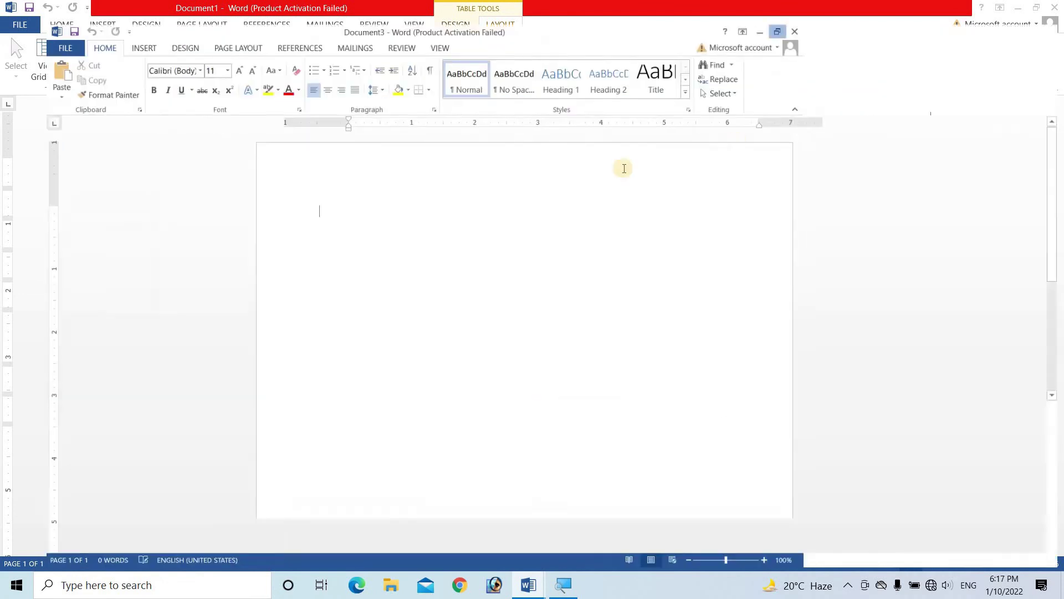
Generate five paragraphs of sample text with =rand() and place the cursor after the first paragraph
{"action": "type", "text": "=rand("}
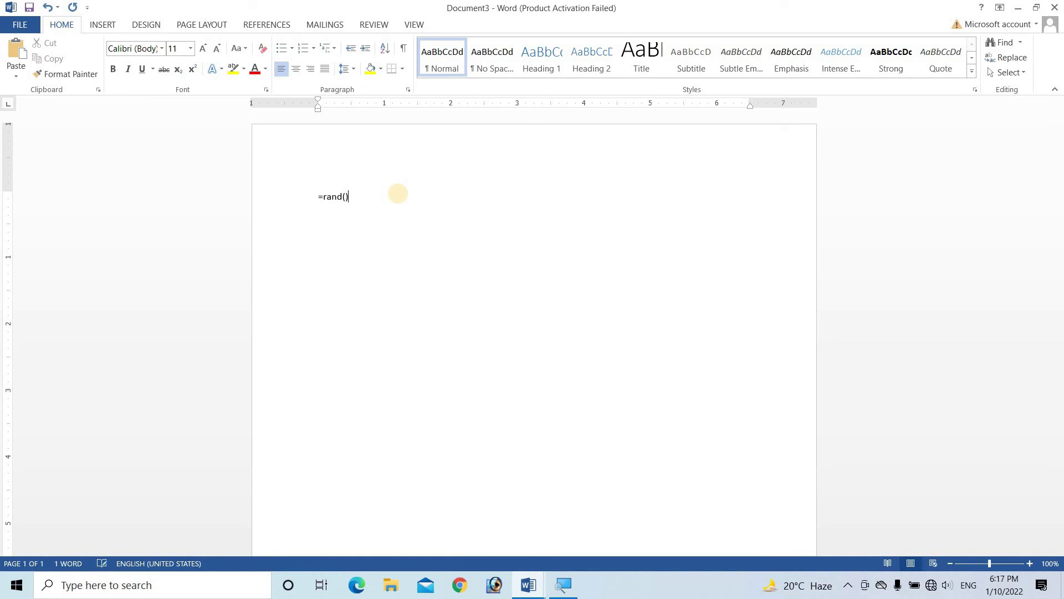
{"action": "key", "text": "Return"}
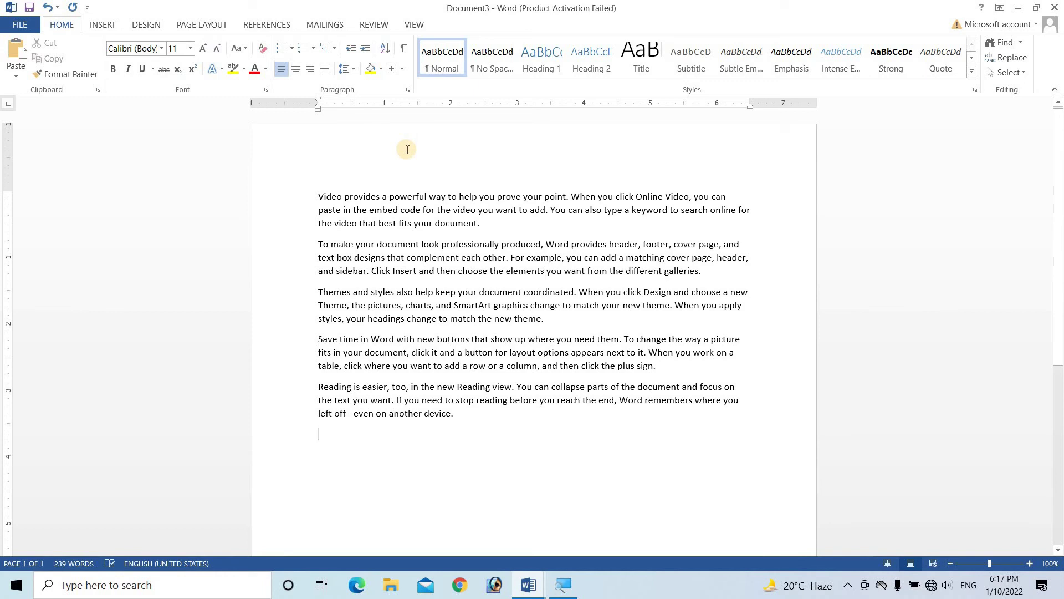
{"action": "left_click", "coordinate": [588, 230]}
{"action": "left_click", "coordinate": [512, 226]}
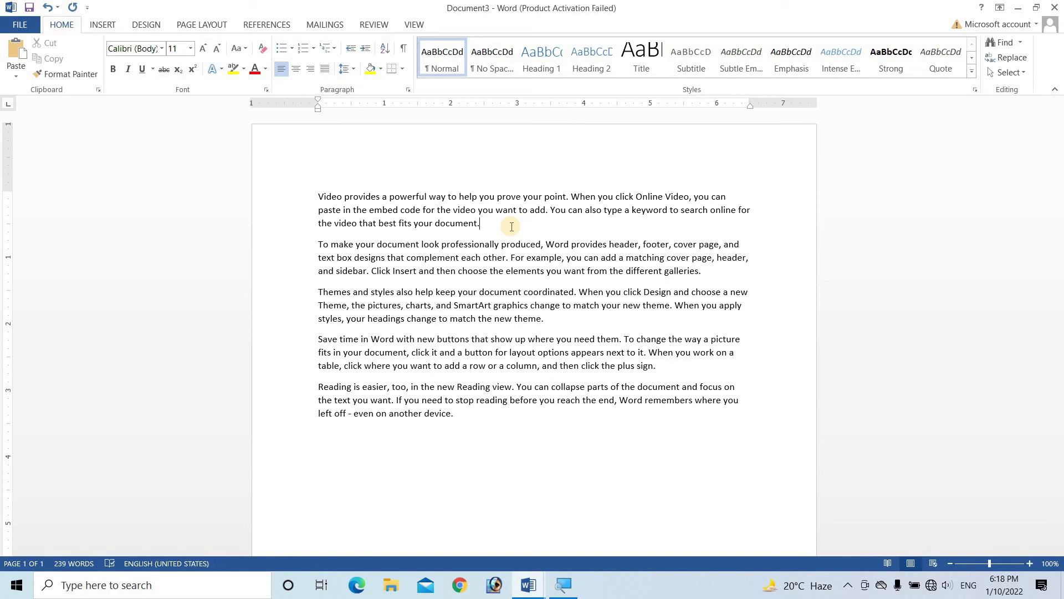
{"action": "left_click", "coordinate": [104, 27]}
{"action": "left_click", "coordinate": [103, 67]}
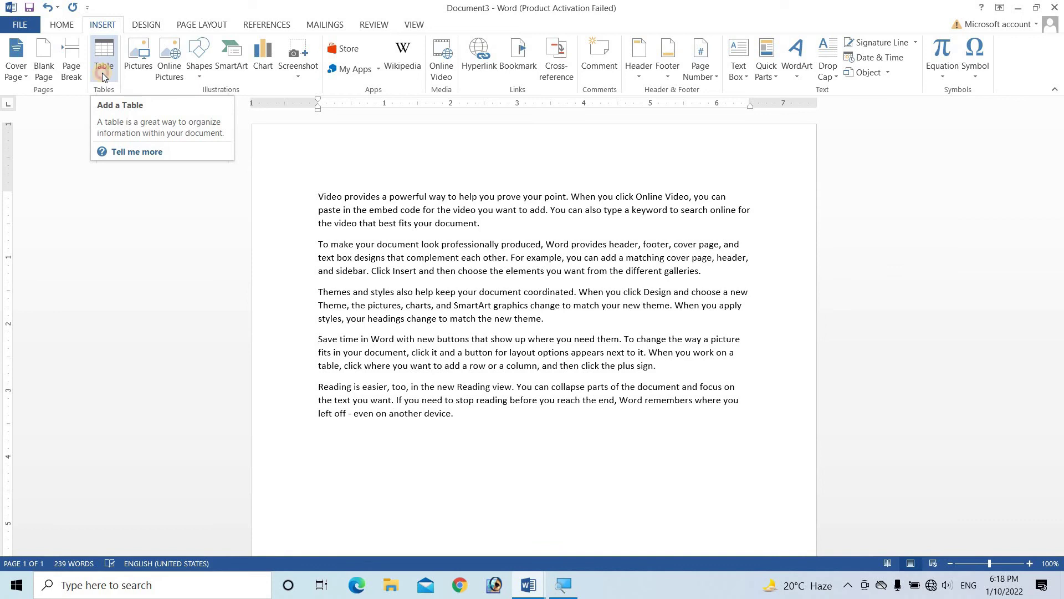
Insert an empty 6-column by 2-row table below the first sample paragraph
{"action": "left_click", "coordinate": [104, 75]}
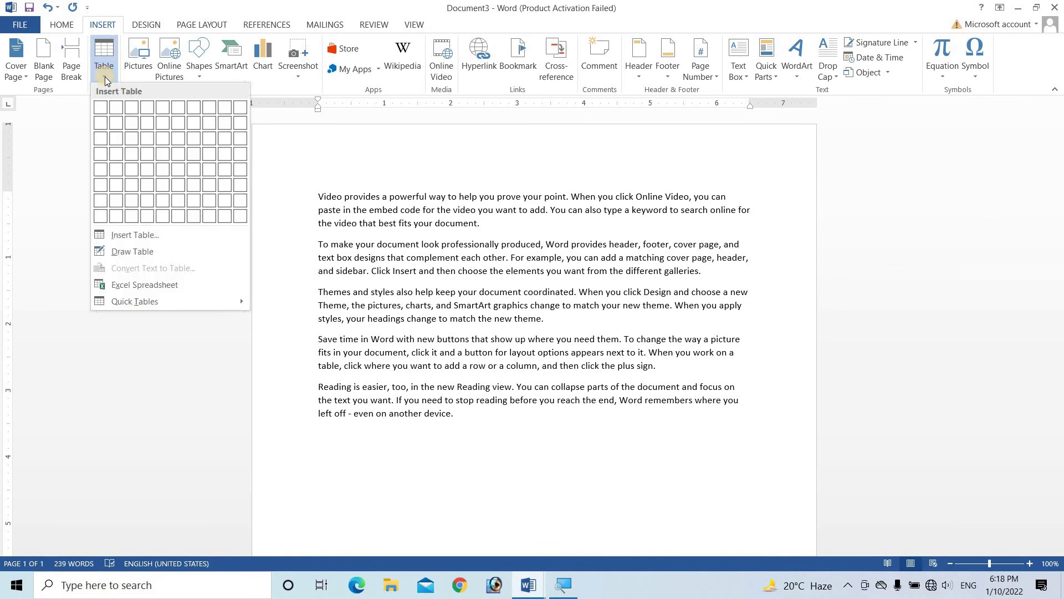
{"action": "left_click", "coordinate": [174, 123]}
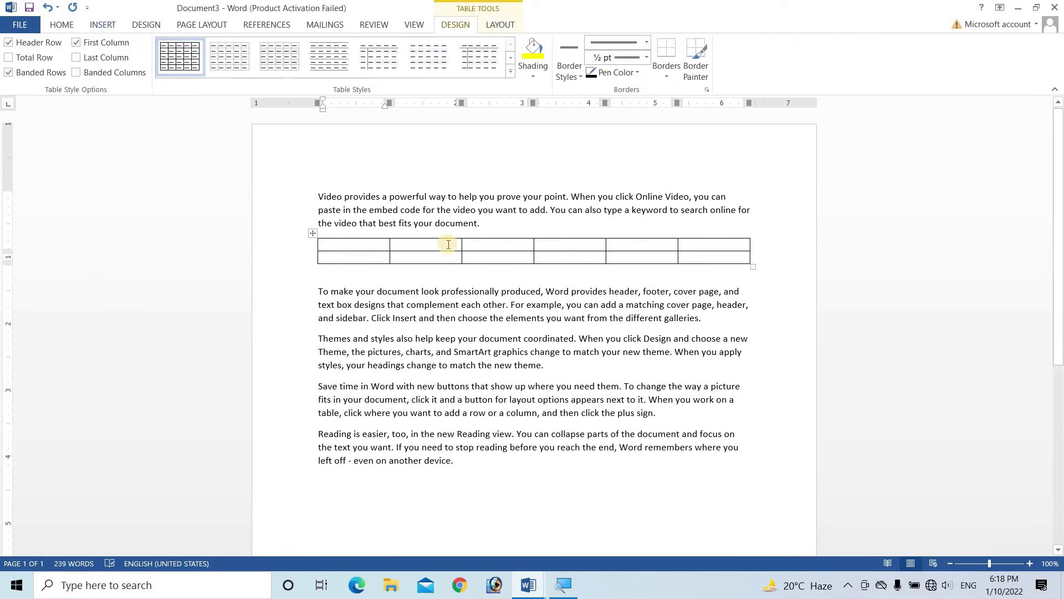
{"action": "left_click", "coordinate": [491, 28]}
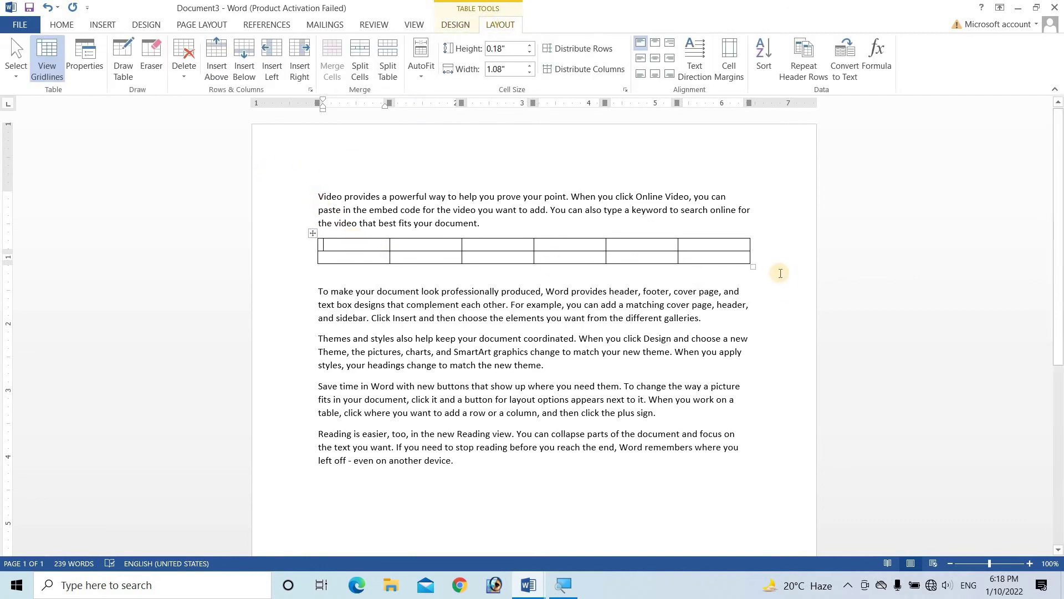
Right-align the table through Table Properties and drag it narrower
{"action": "left_click", "coordinate": [84, 58]}
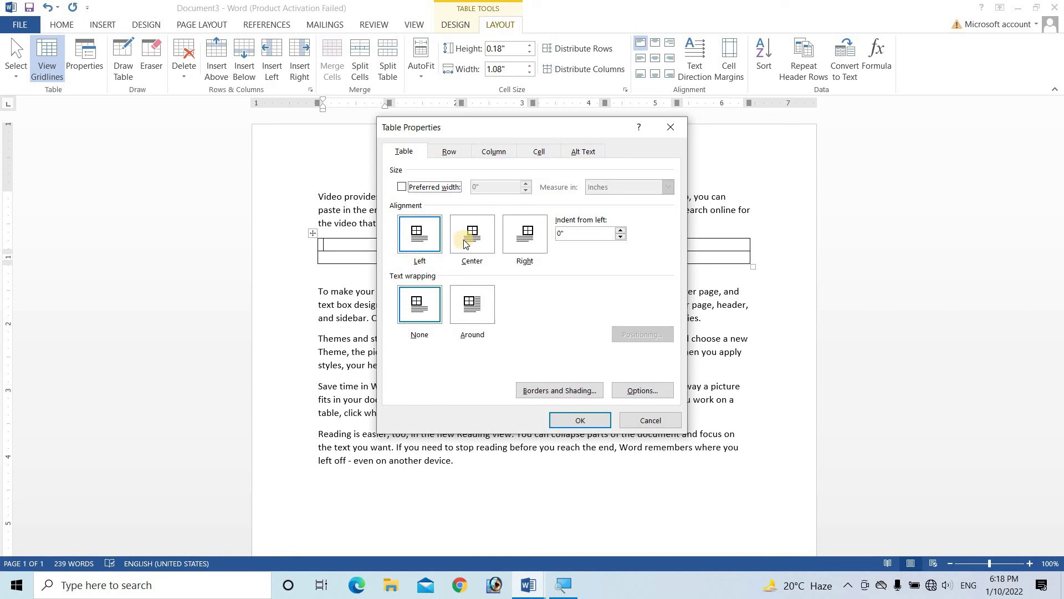
{"action": "left_click", "coordinate": [517, 244]}
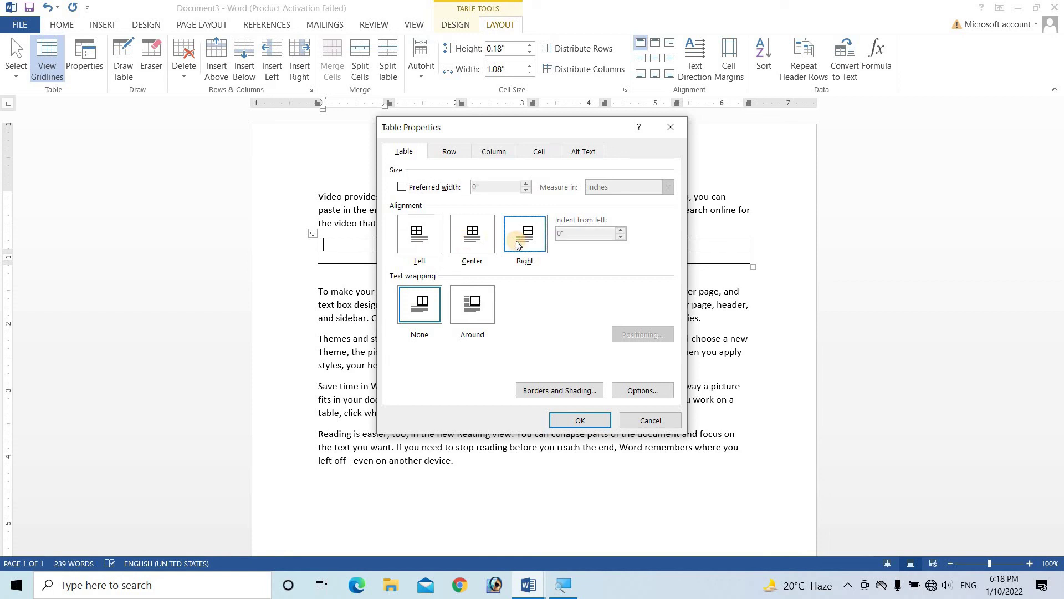
{"action": "left_click", "coordinate": [571, 421]}
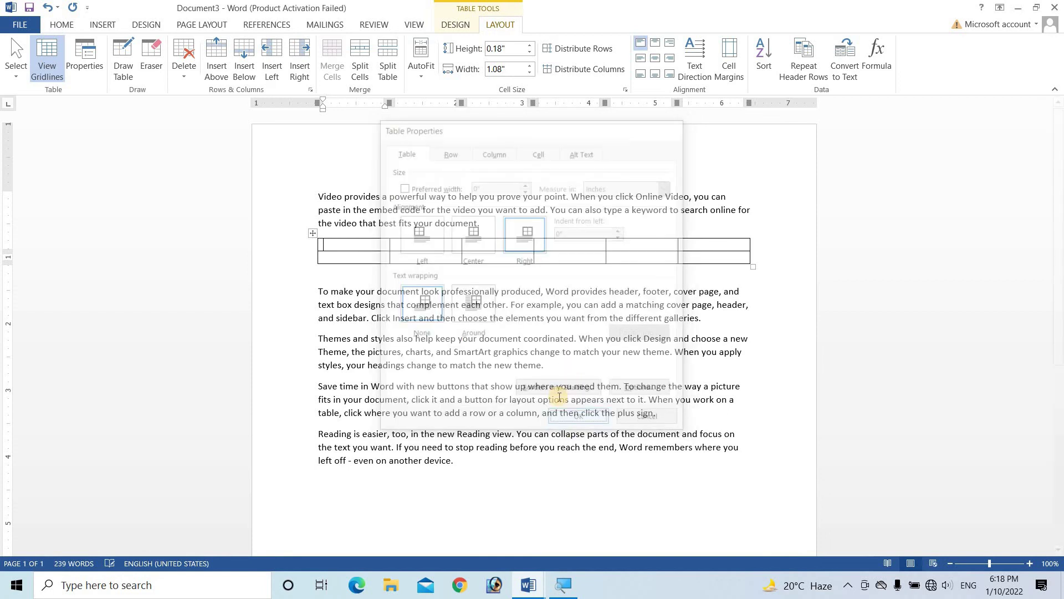
{"action": "left_click_drag", "start_coordinate": [752, 267], "coordinate": [565, 258]}
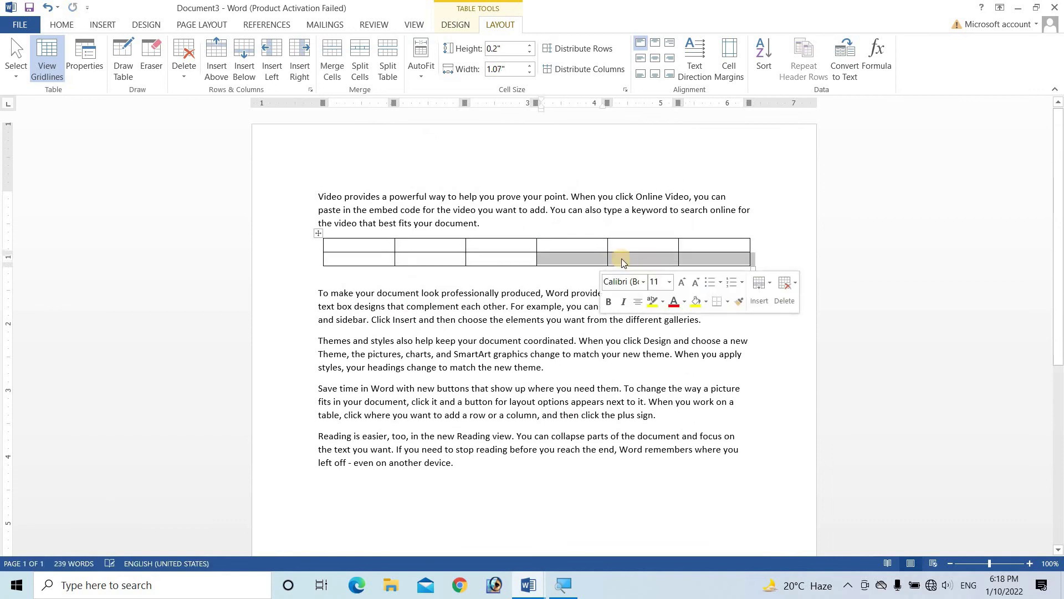
{"action": "left_click", "coordinate": [515, 245]}
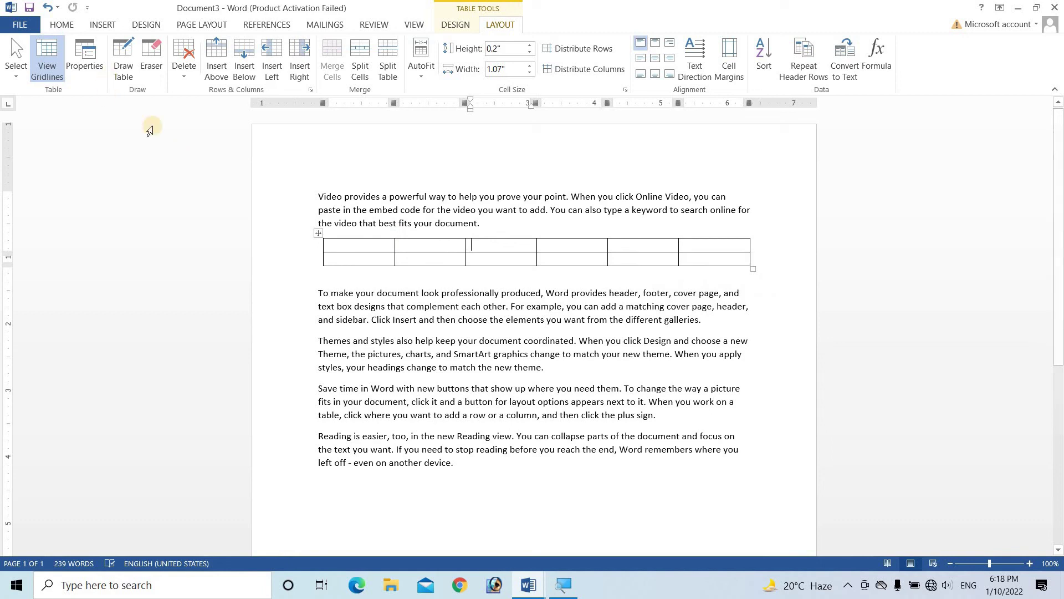
Set the table's alignment back to Left in Table Properties
{"action": "left_click", "coordinate": [79, 70]}
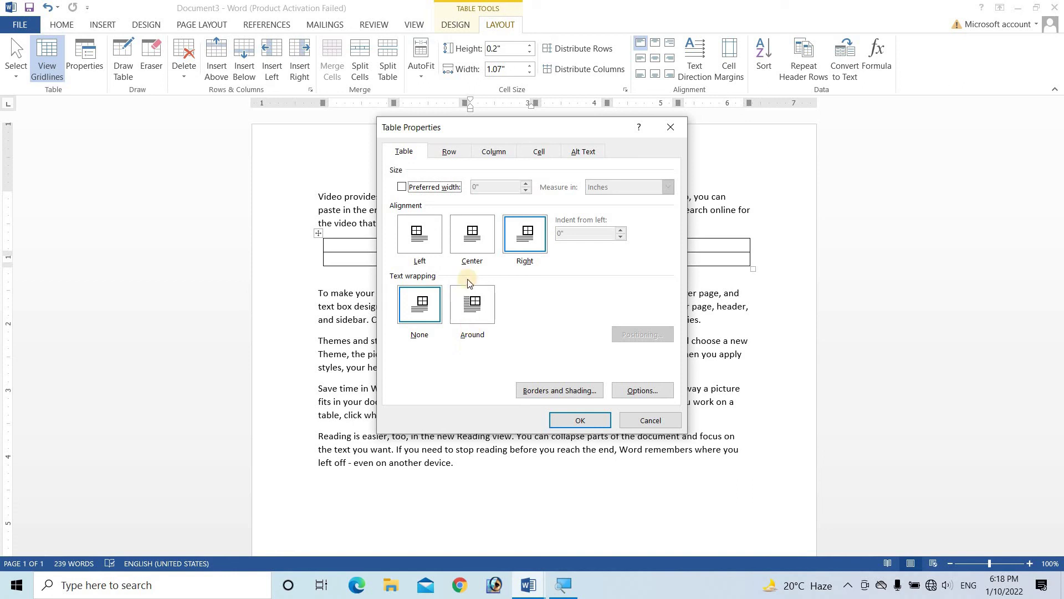
{"action": "left_click", "coordinate": [470, 234]}
{"action": "left_click", "coordinate": [417, 240]}
{"action": "left_click", "coordinate": [581, 422]}
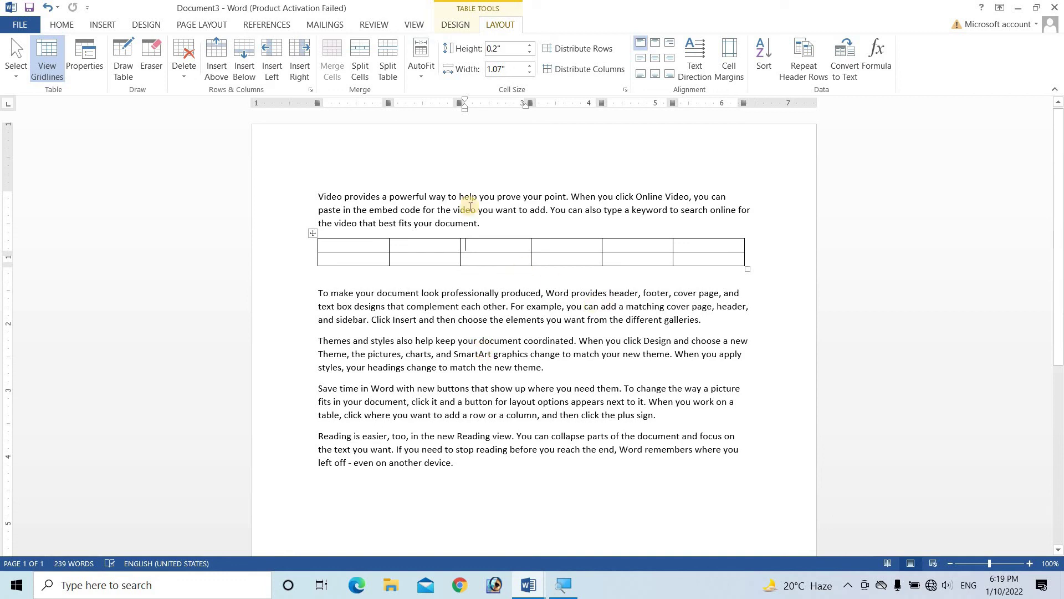
{"action": "left_click", "coordinate": [100, 66]}
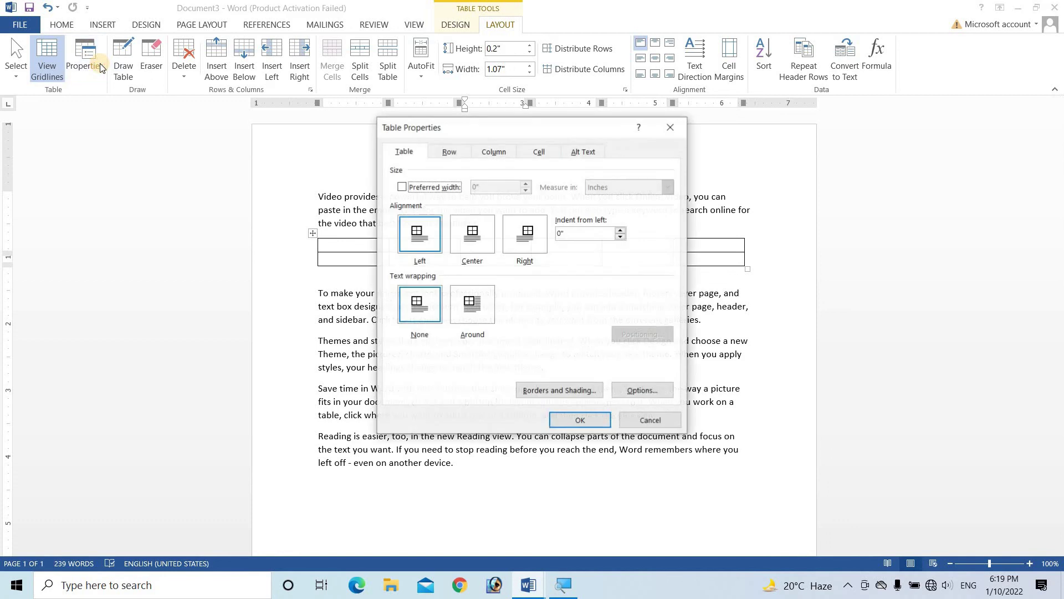
{"action": "left_click", "coordinate": [407, 151]}
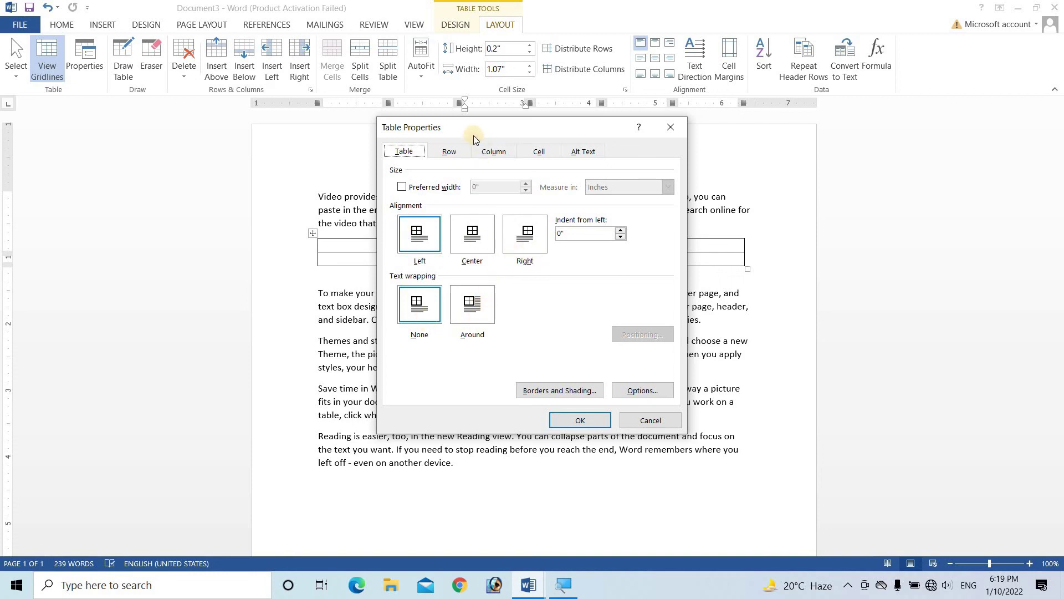
{"action": "left_click", "coordinate": [458, 151]}
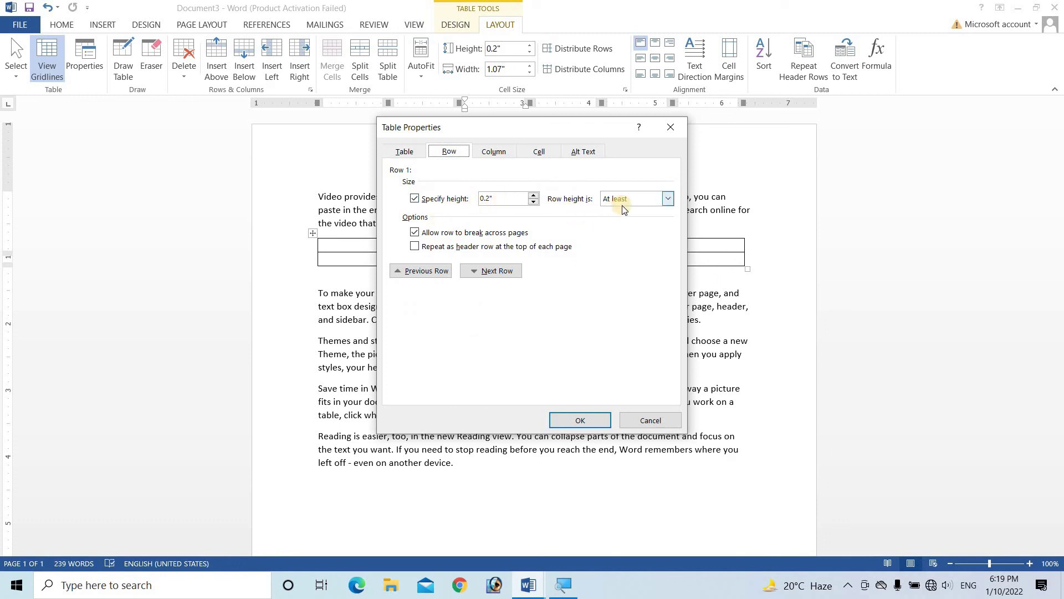
{"action": "left_click", "coordinate": [495, 150]}
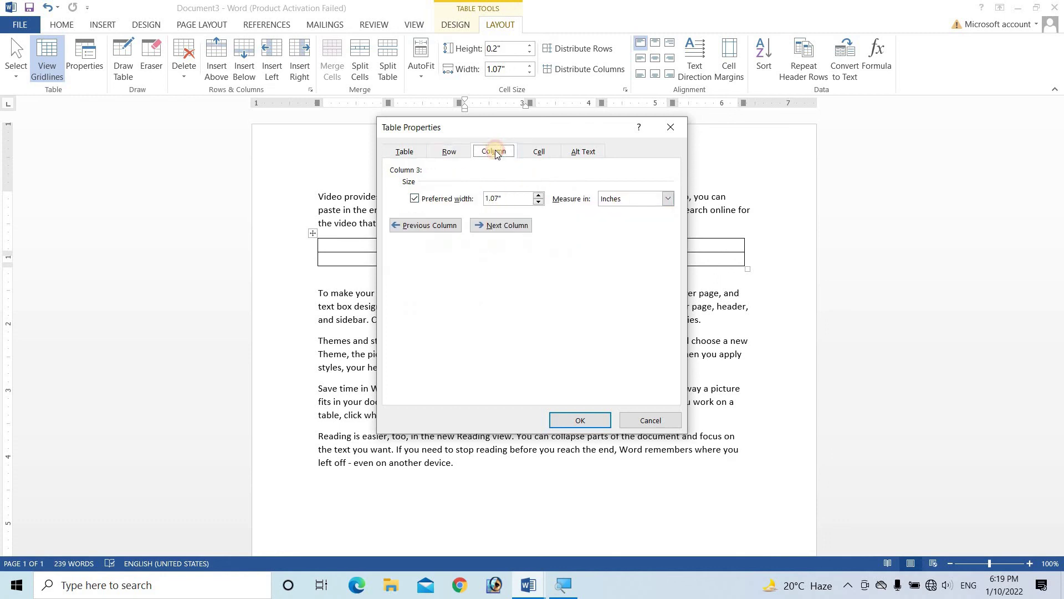
{"action": "left_click", "coordinate": [540, 152]}
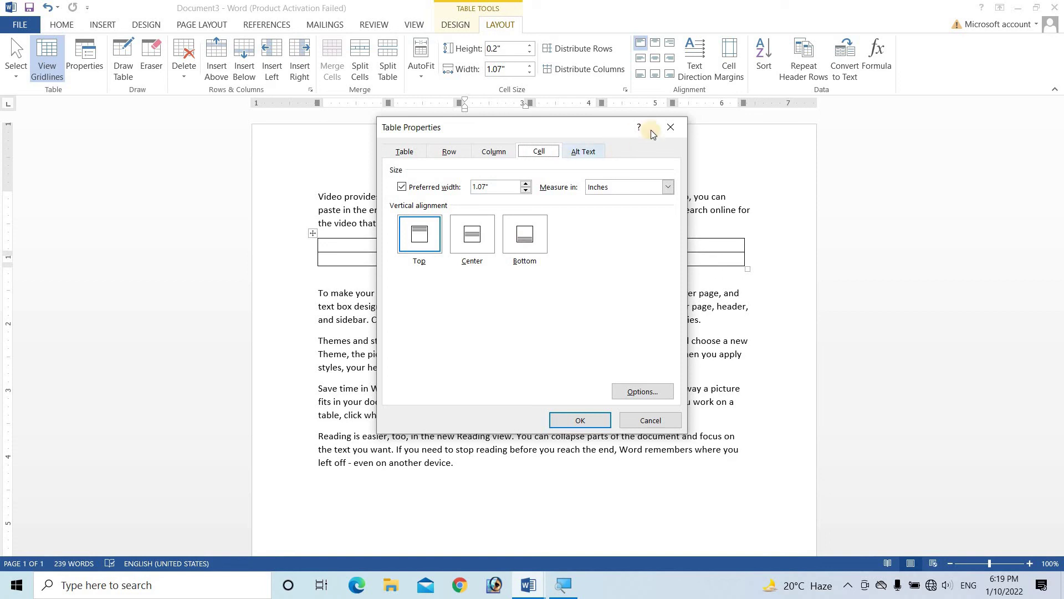
{"action": "left_click", "coordinate": [670, 127]}
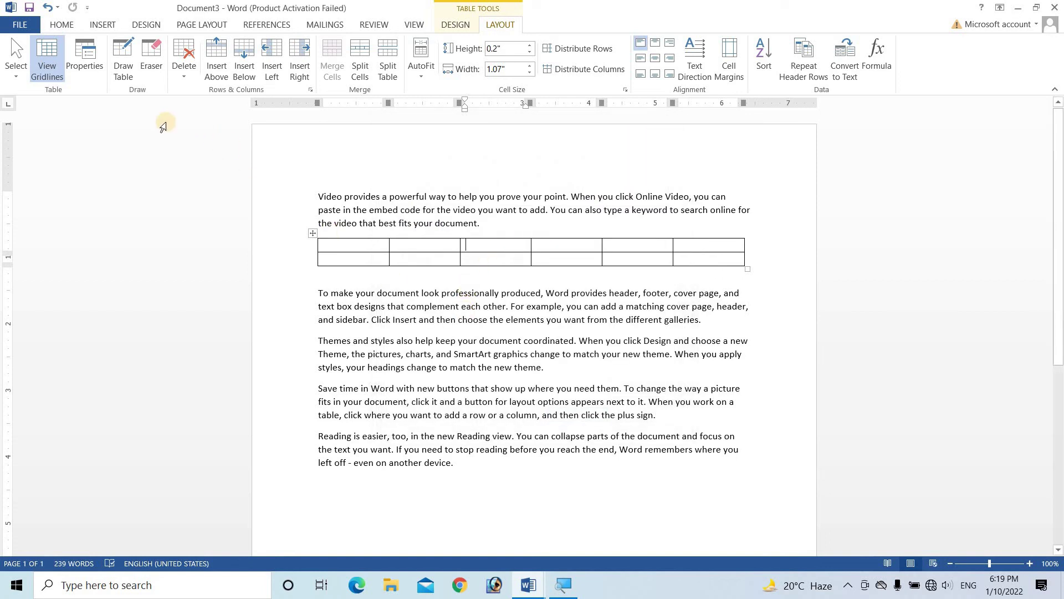
{"action": "left_click", "coordinate": [103, 24]}
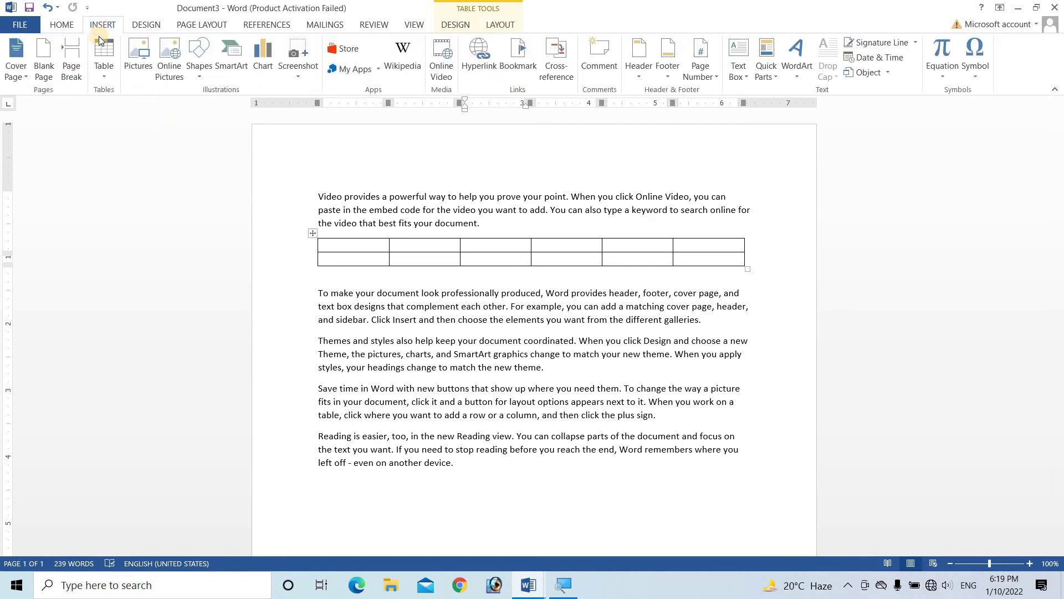
{"action": "left_click", "coordinate": [108, 75]}
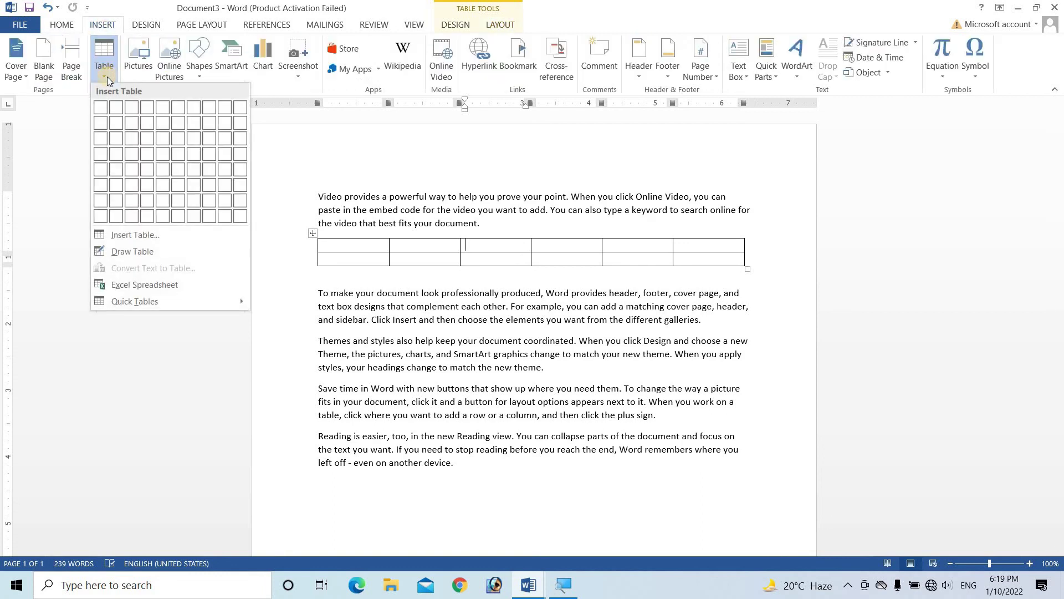
{"action": "left_click", "coordinate": [345, 244]}
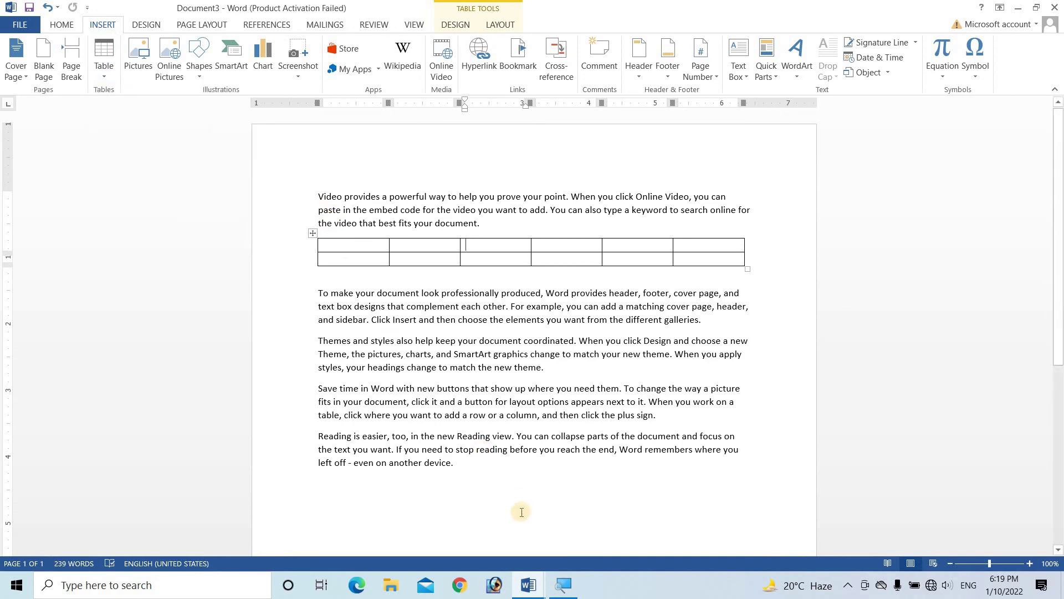
{"action": "left_click", "coordinate": [461, 21]}
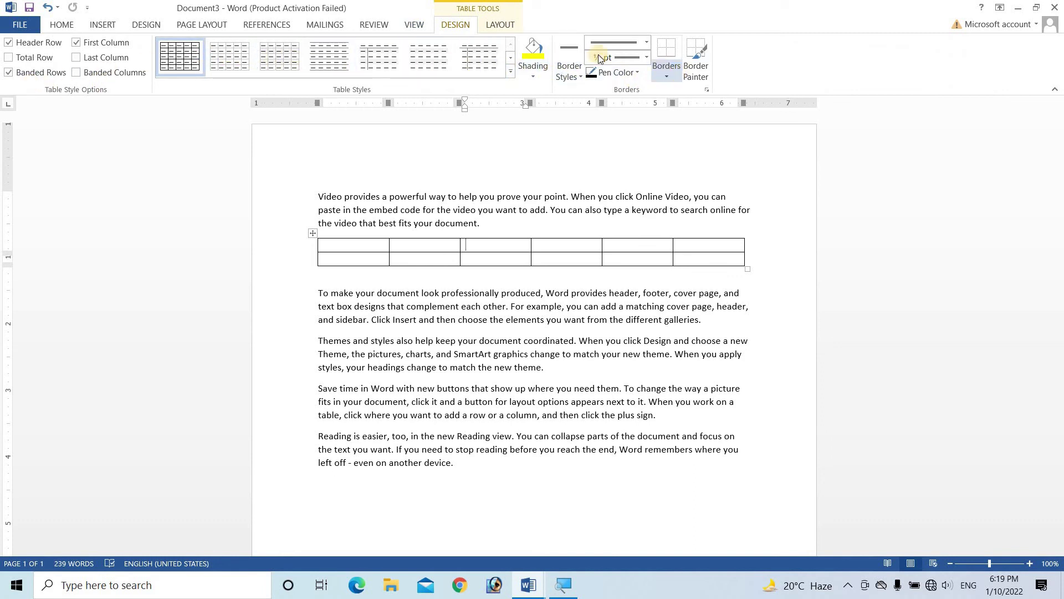
{"action": "left_click", "coordinate": [507, 27]}
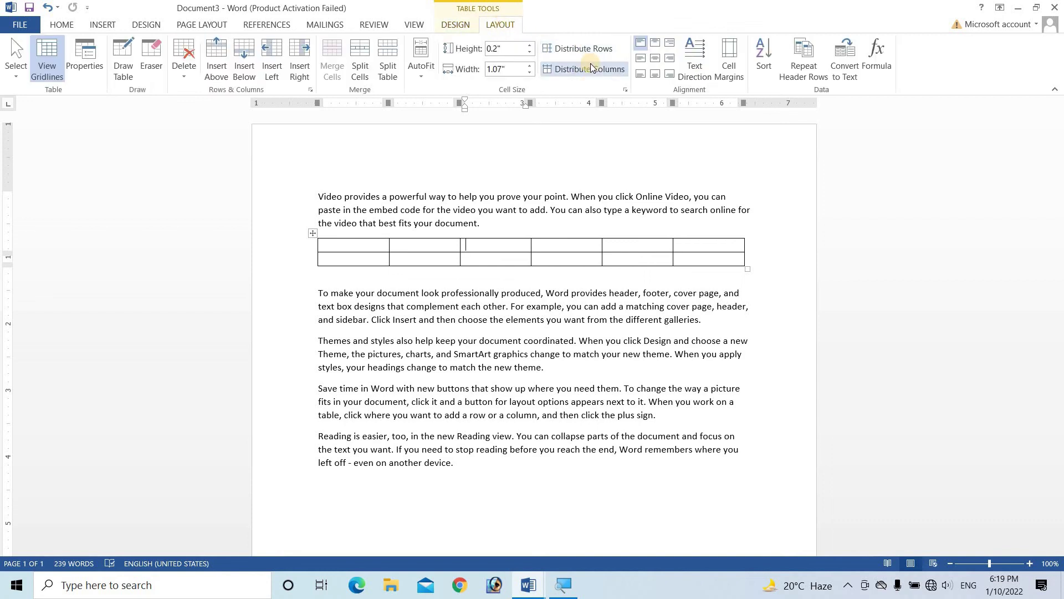
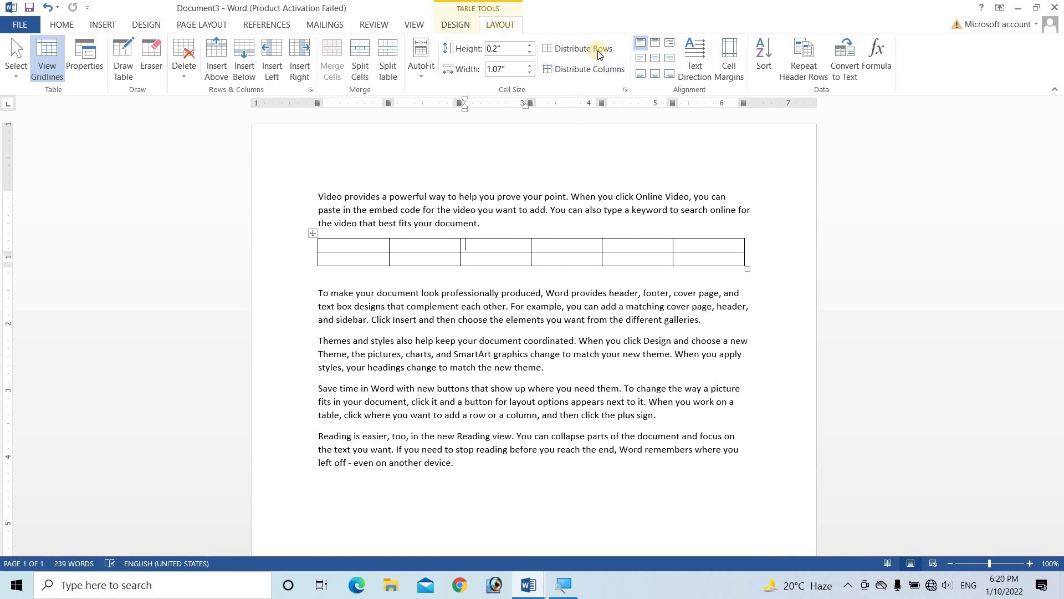
Show the INSERT ribbon commands so the Table button is available
{"action": "left_click", "coordinate": [100, 25]}
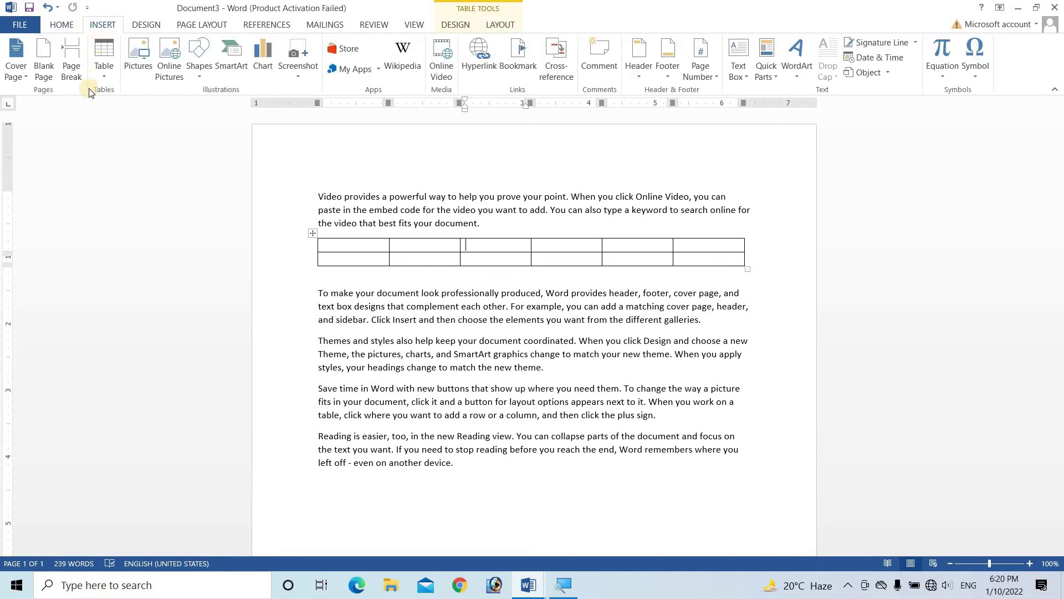